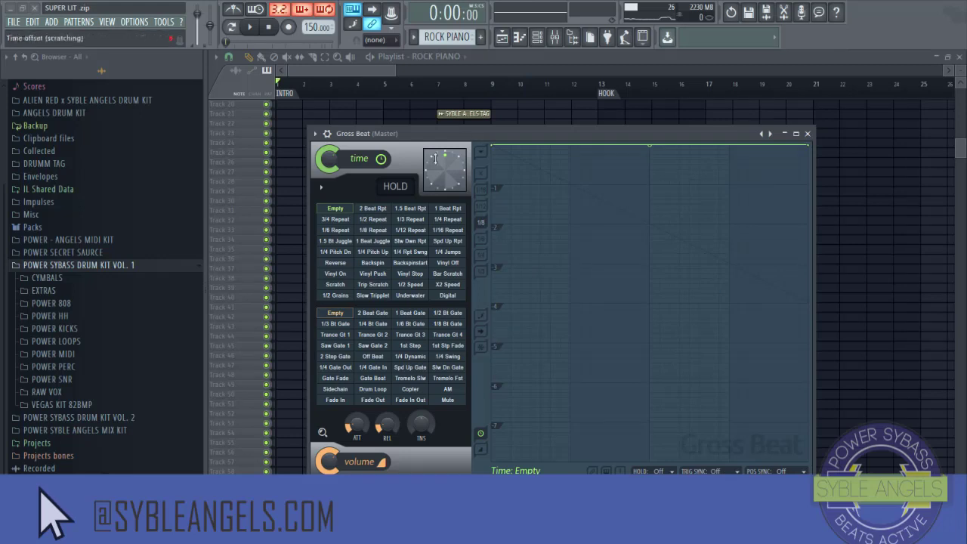
- Set the Master track's Gross Beat time effect to 1/2 Speed
drag(461, 134, 477, 145)
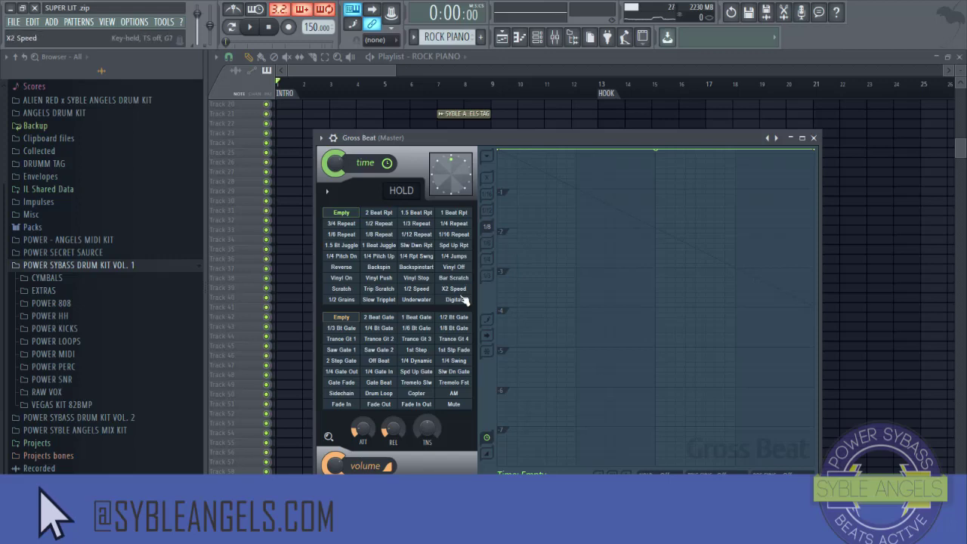
click(417, 288)
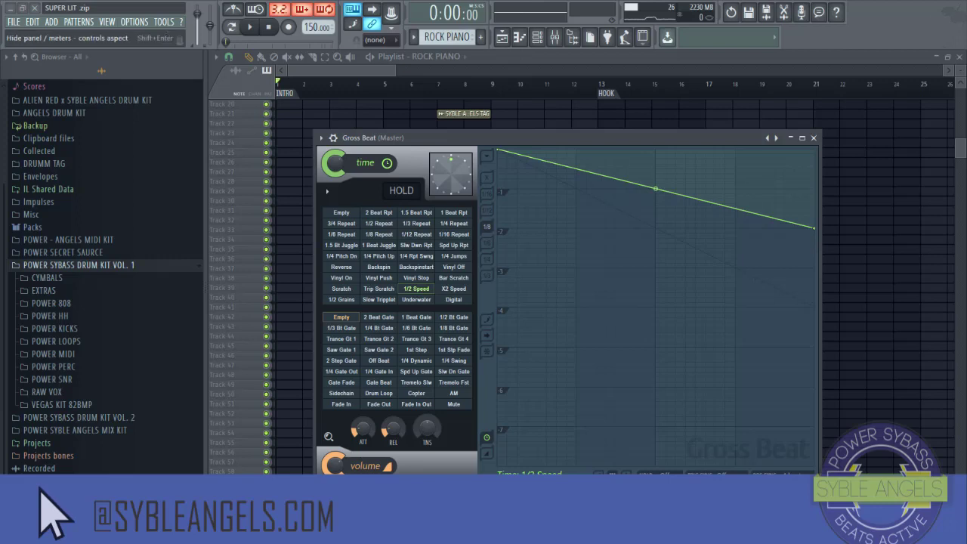
key(F9)
click(627, 128)
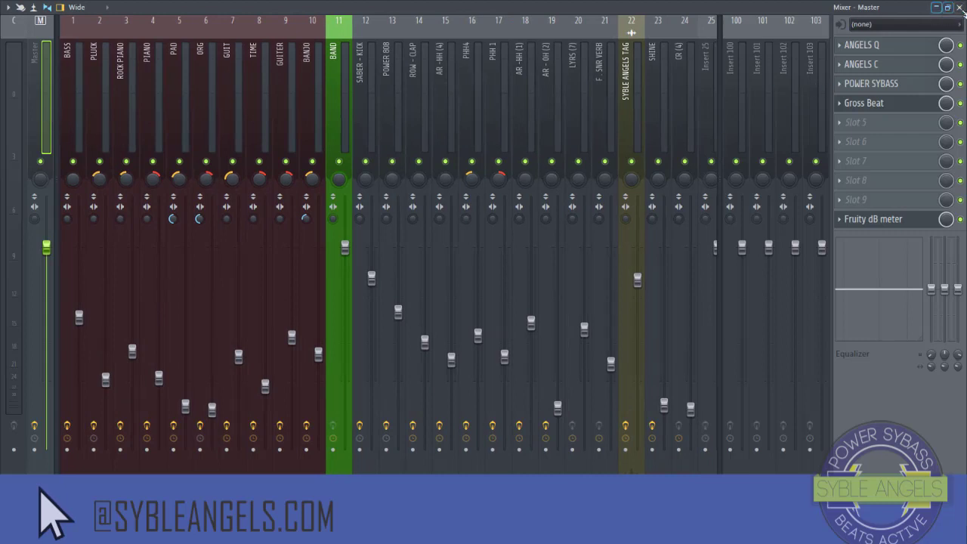
click(960, 7)
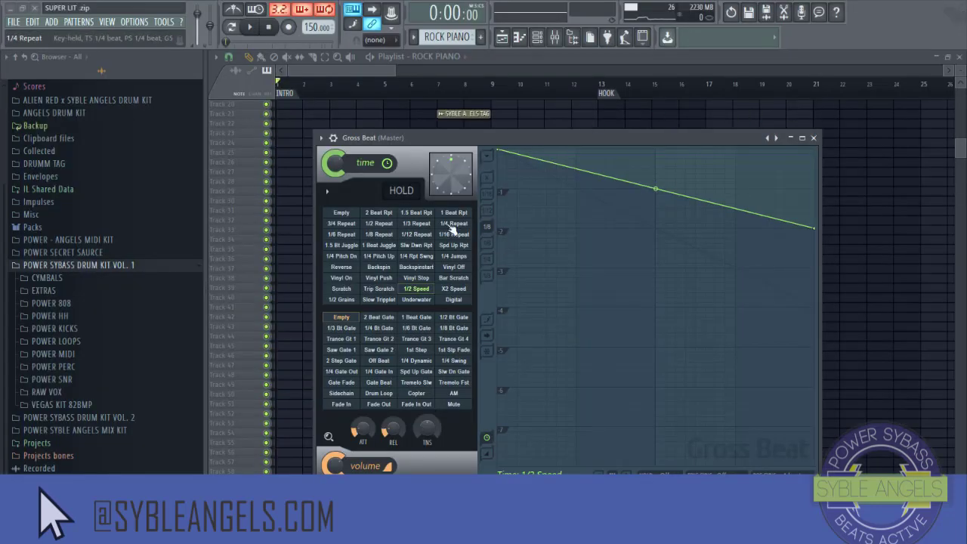
drag(333, 164, 333, 186)
right_click(334, 163)
key(Escape)
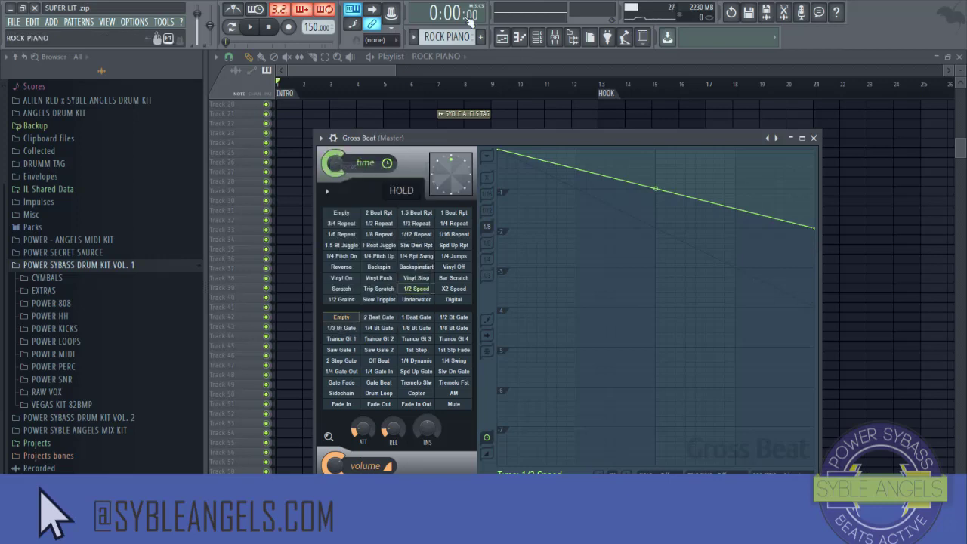
- Create an automation clip for the Mute / solo switch of Gross Beat on the Master track
click(554, 37)
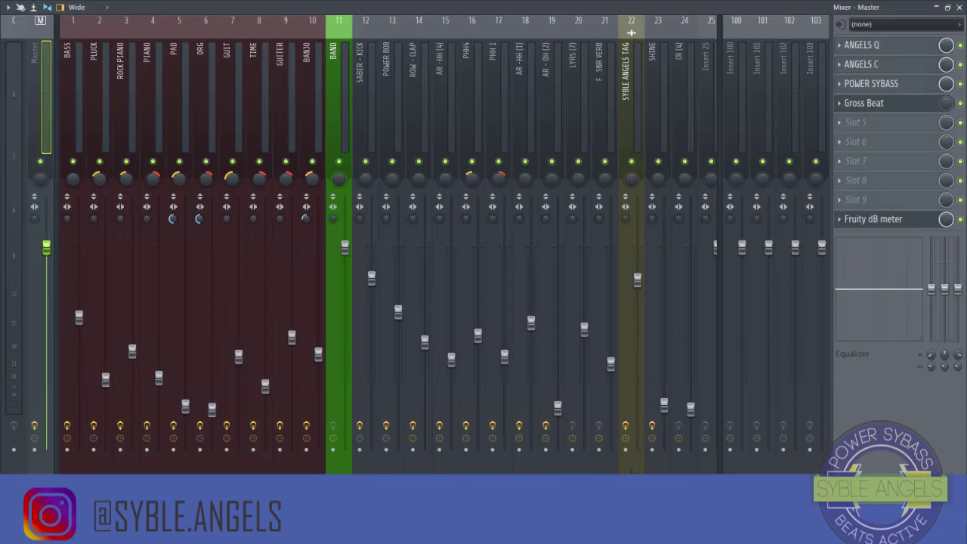
right_click(946, 103)
key(Escape)
click(960, 104)
click(960, 103)
right_click(962, 104)
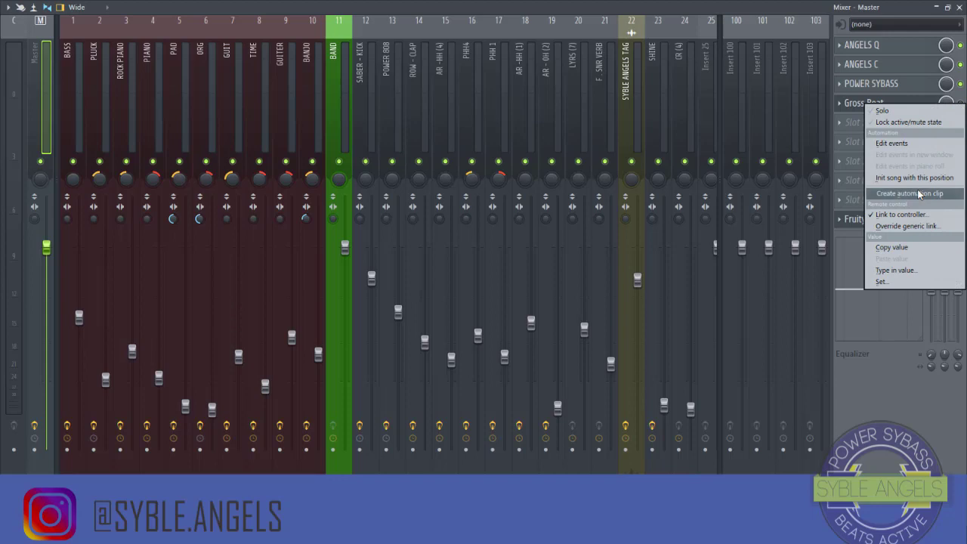
click(918, 194)
click(960, 8)
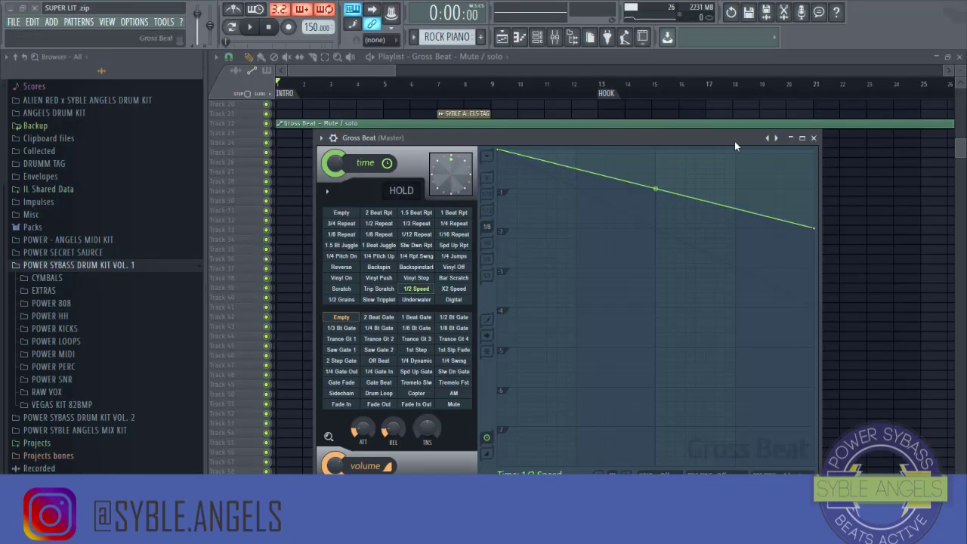
click(814, 138)
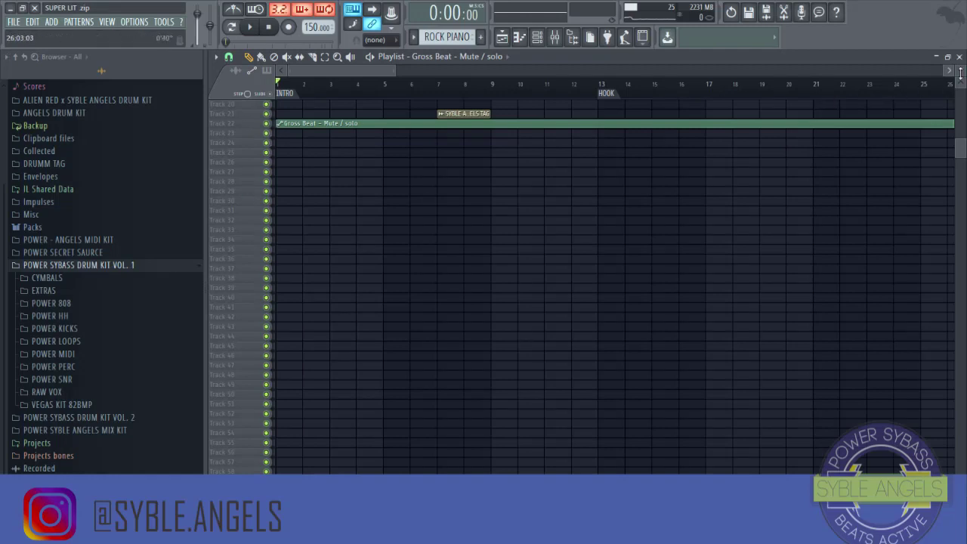
- Shape the Gross Beat automation to stay at maximum until the HOOK at bar 13 and drop abruptly to minimum, and play the intro
scroll(617, 205, up, 5)
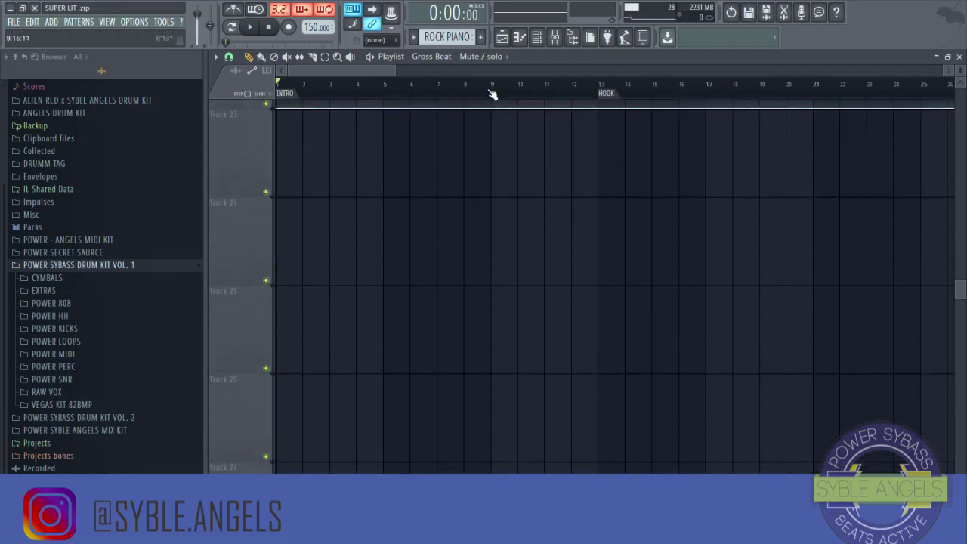
scroll(521, 176, up, 2)
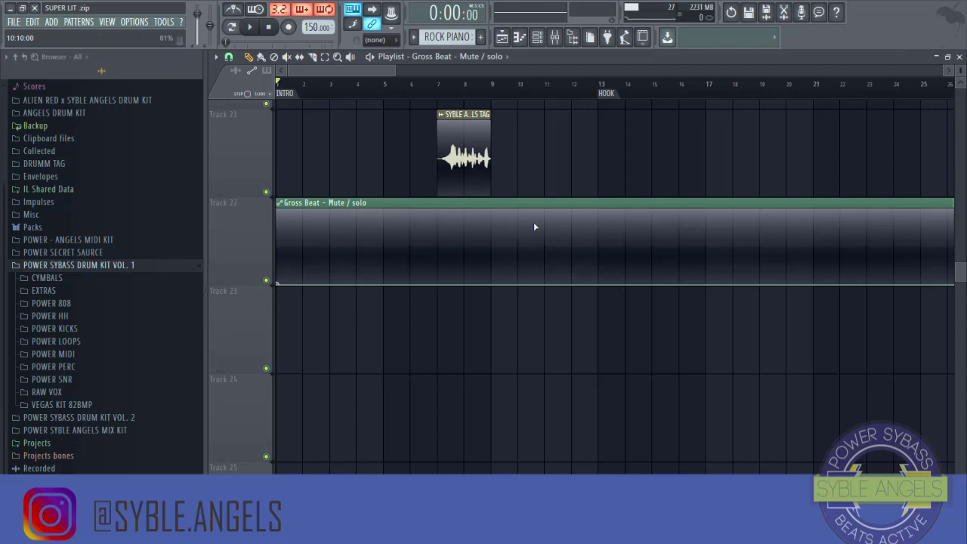
scroll(483, 114, up, 1)
scroll(424, 106, down, 1)
drag(278, 281, 269, 190)
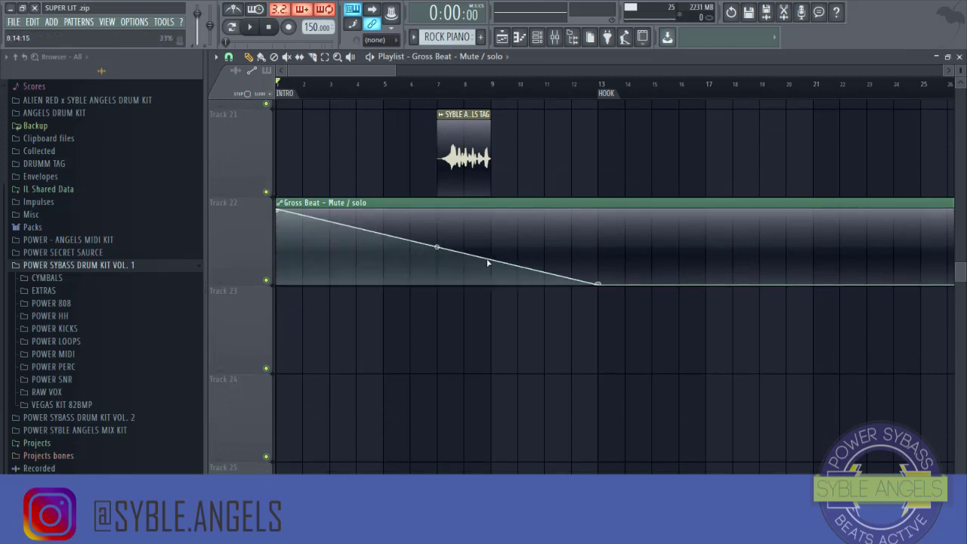
drag(491, 261, 599, 209)
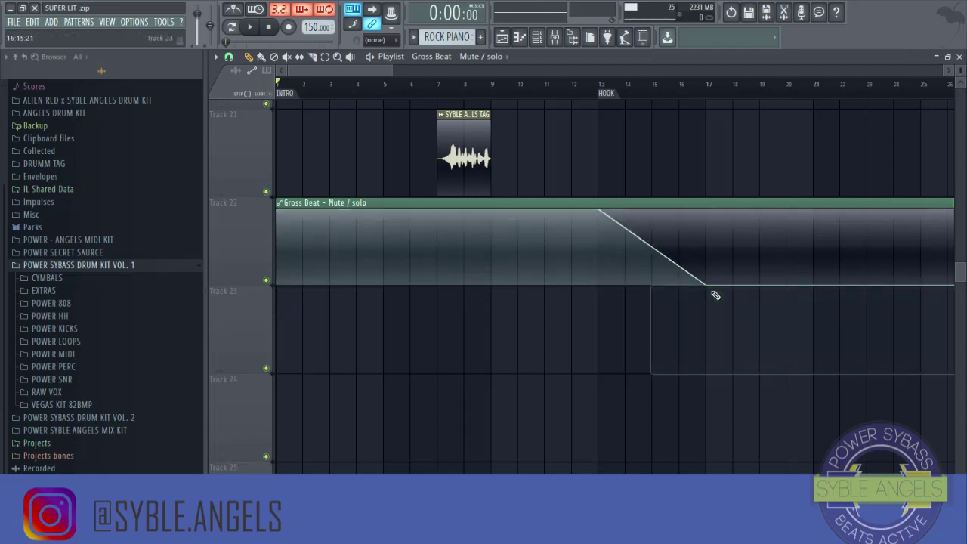
drag(710, 291, 464, 313)
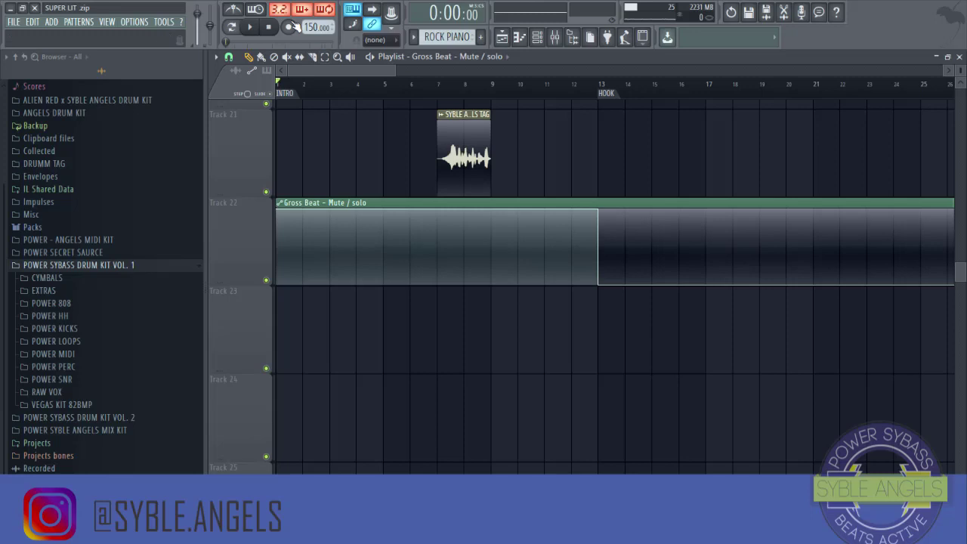
click(252, 28)
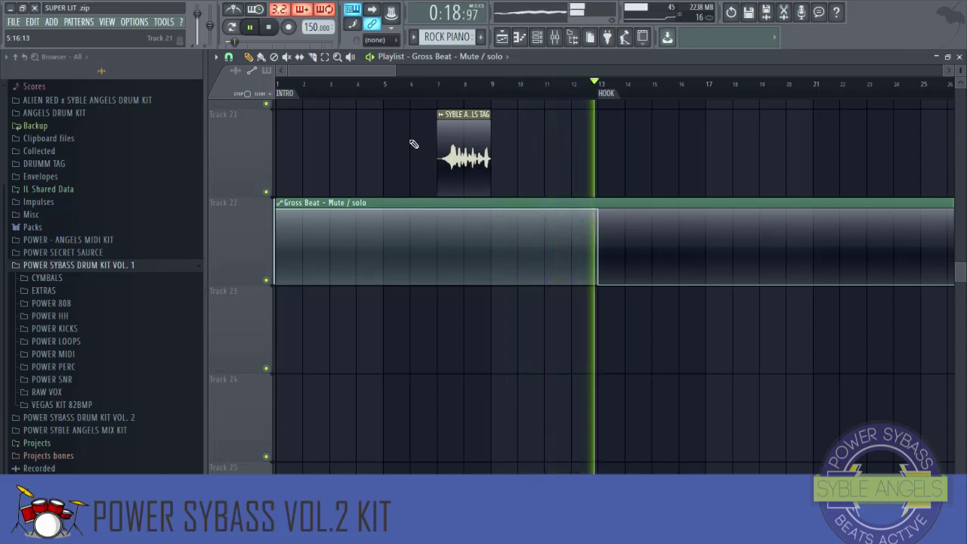
key(space)
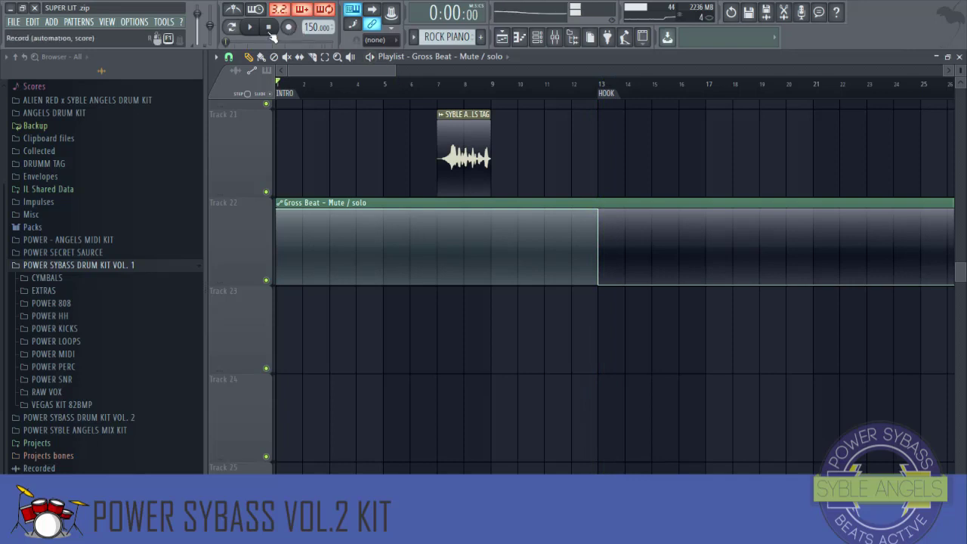
- Delete the Gross Beat - Mute / solo clip from track 22 and its initialized control event from the project's patterns
right_click(587, 205)
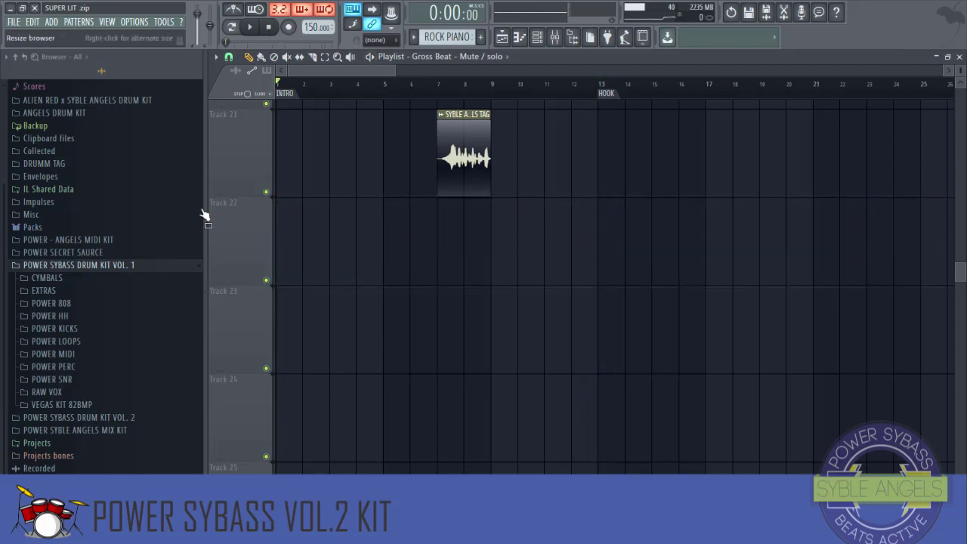
scroll(101, 216, up, 3)
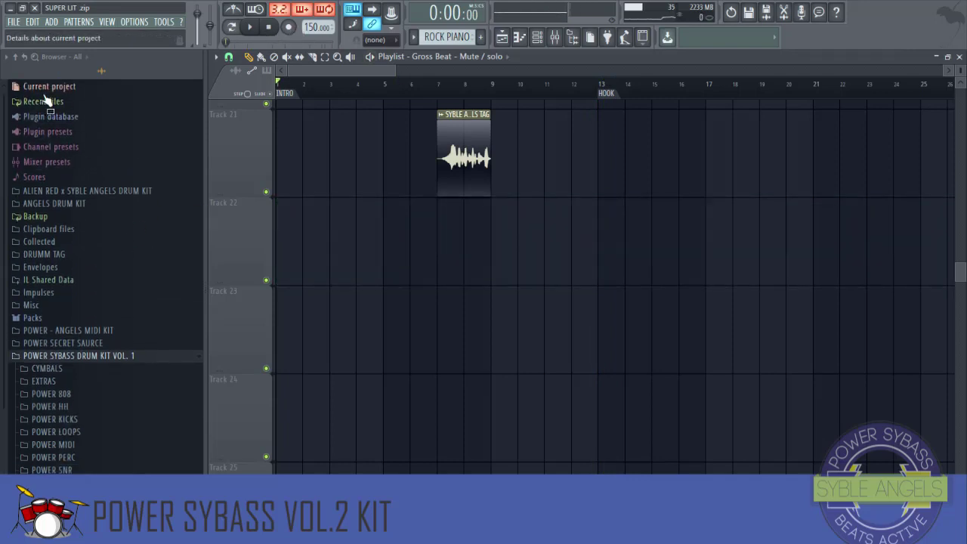
click(41, 90)
click(45, 113)
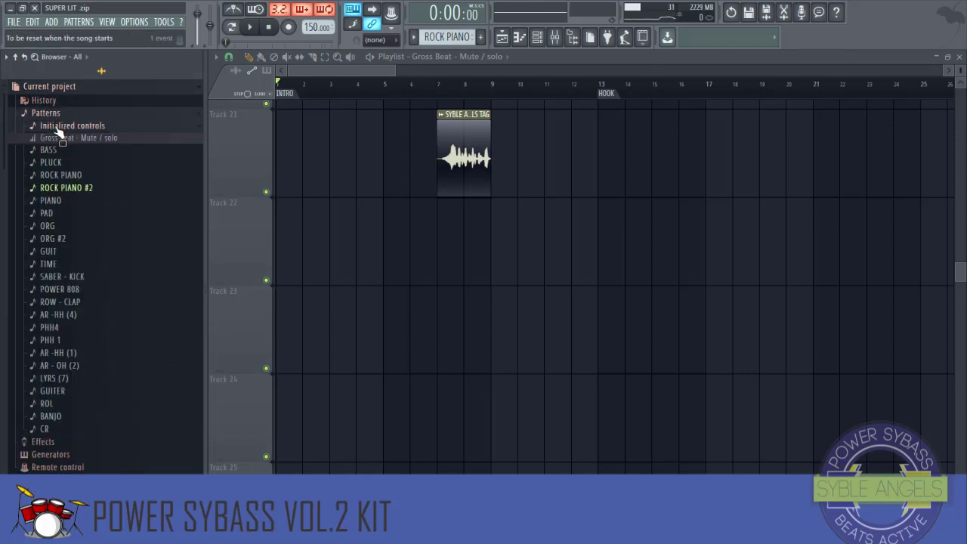
right_click(63, 136)
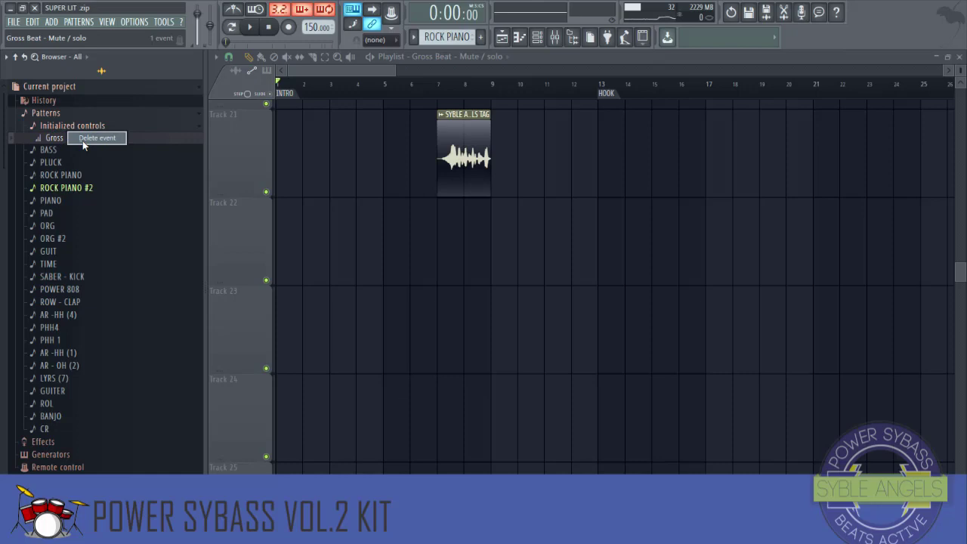
click(82, 140)
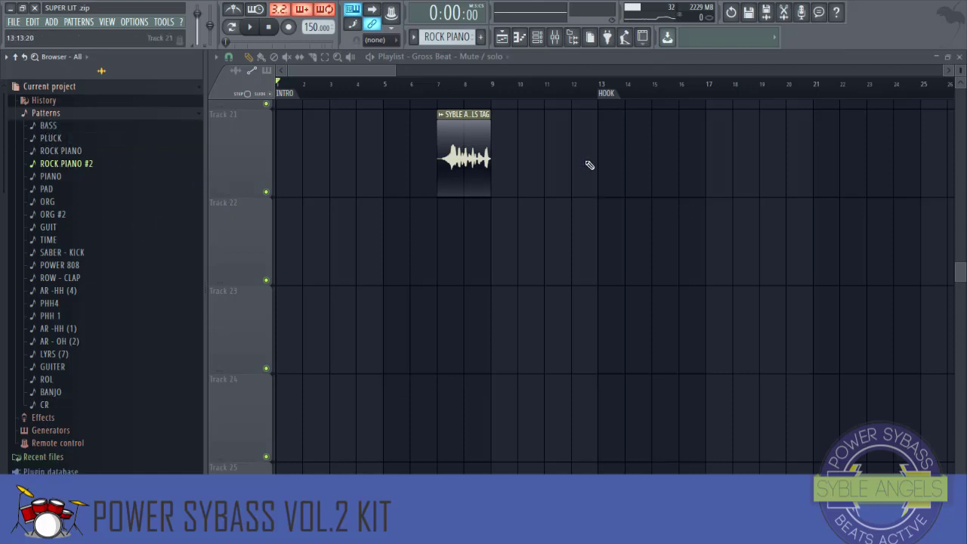
- Play the start of the song briefly and look over the mixer's instrument tracks
scroll(563, 189, up, 3)
key(space)
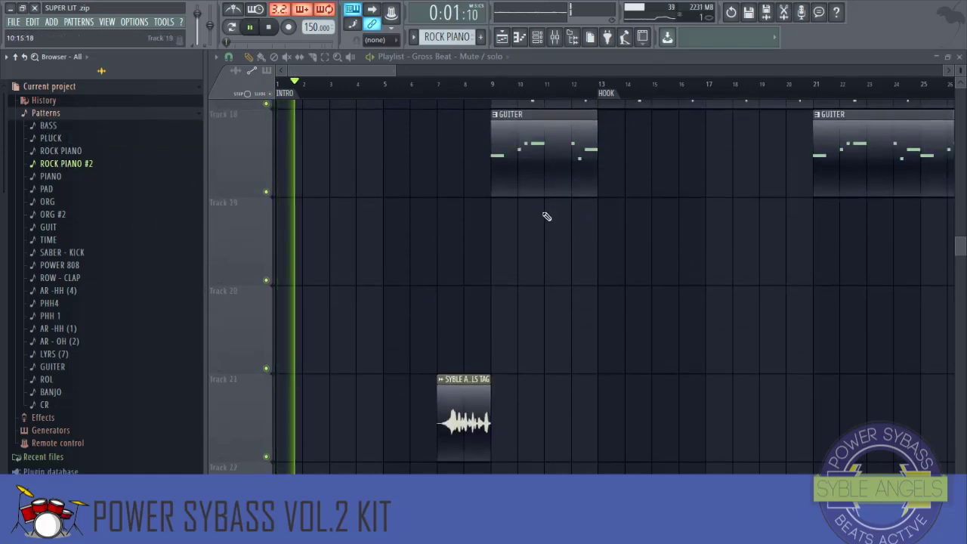
key(space)
click(556, 37)
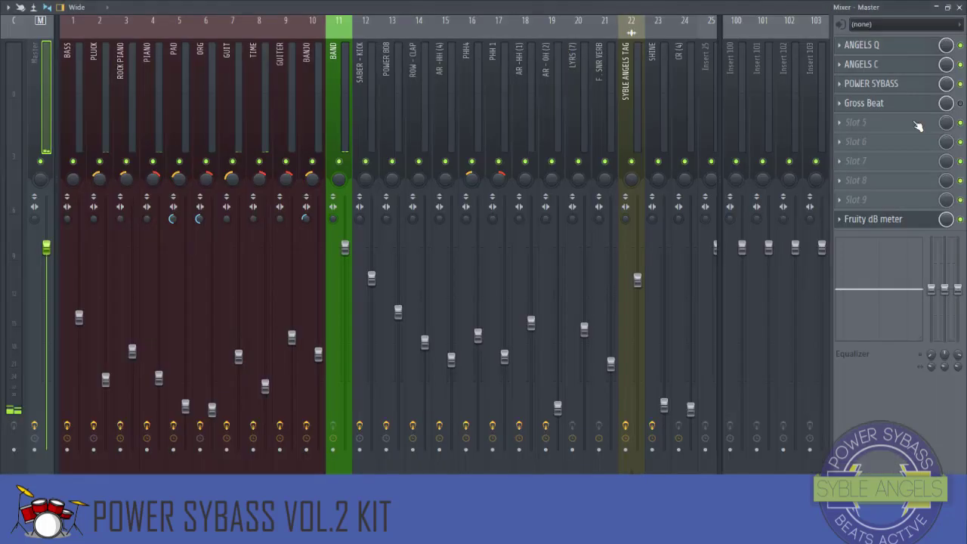
scroll(56, 112, right, 2)
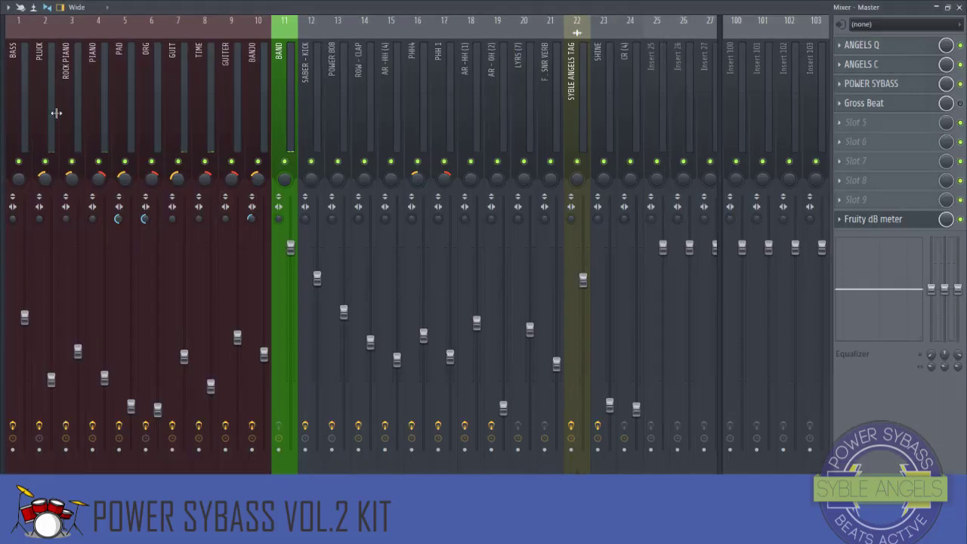
scroll(203, 91, left, 2)
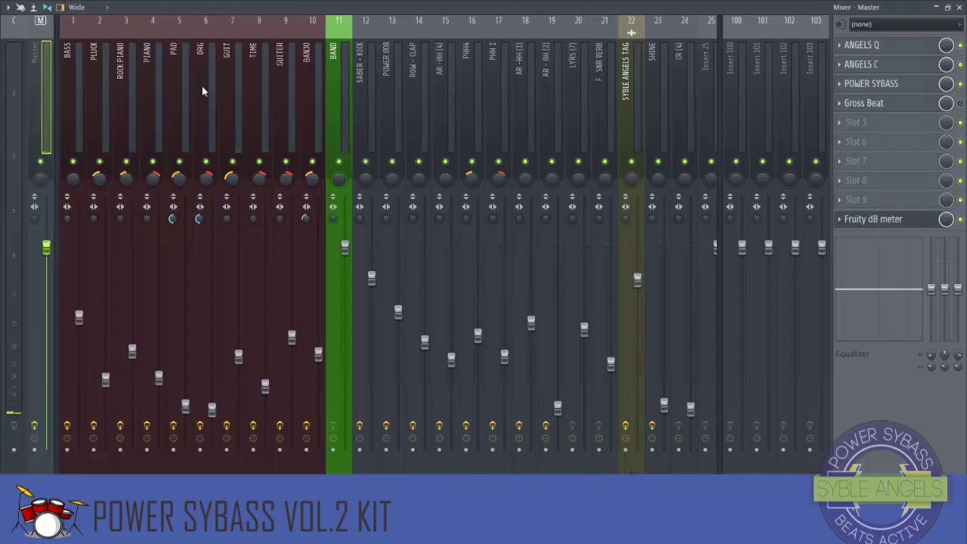
click(960, 7)
scroll(346, 246, down, 2)
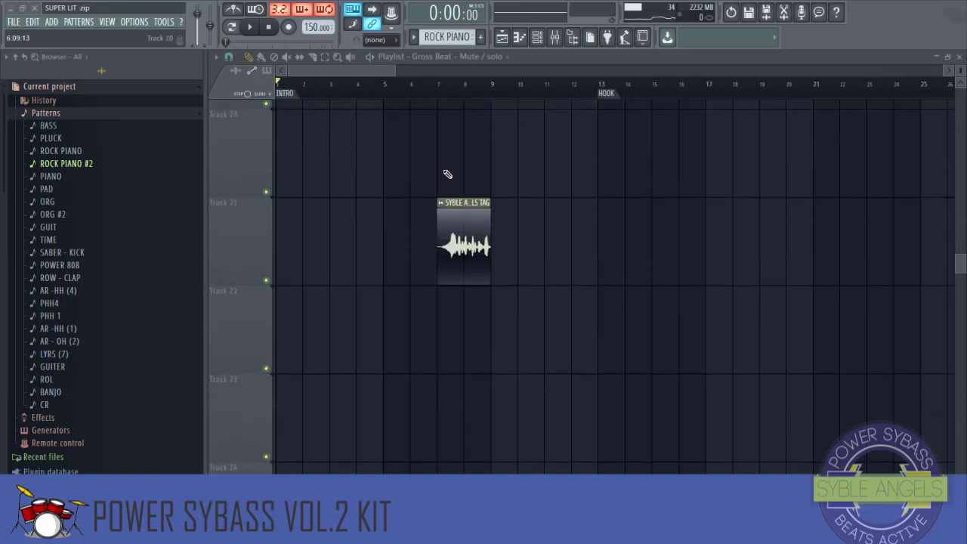
- Remove Gross Beat from effect slot 4 of the Master track by setting the slot to none
click(555, 37)
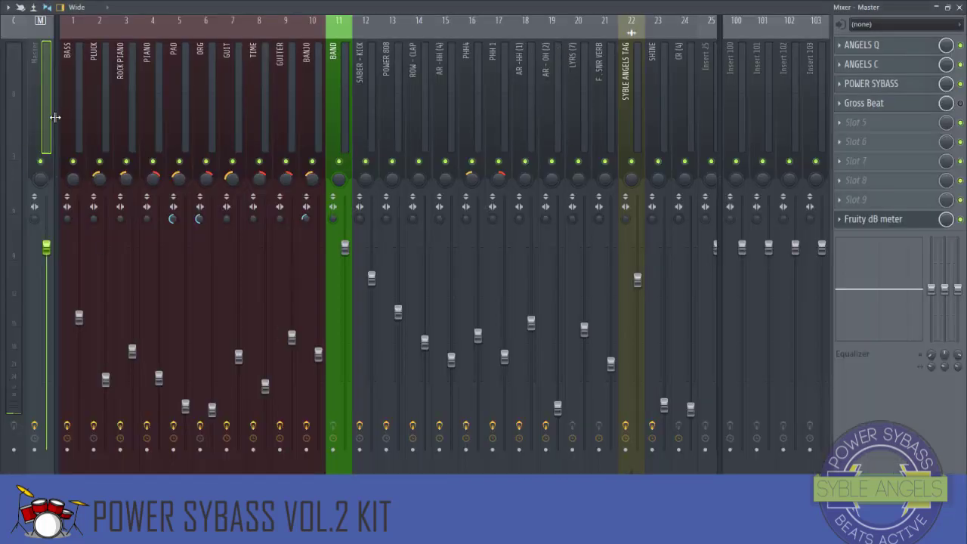
click(843, 115)
mouse_move(865, 123)
click(620, 43)
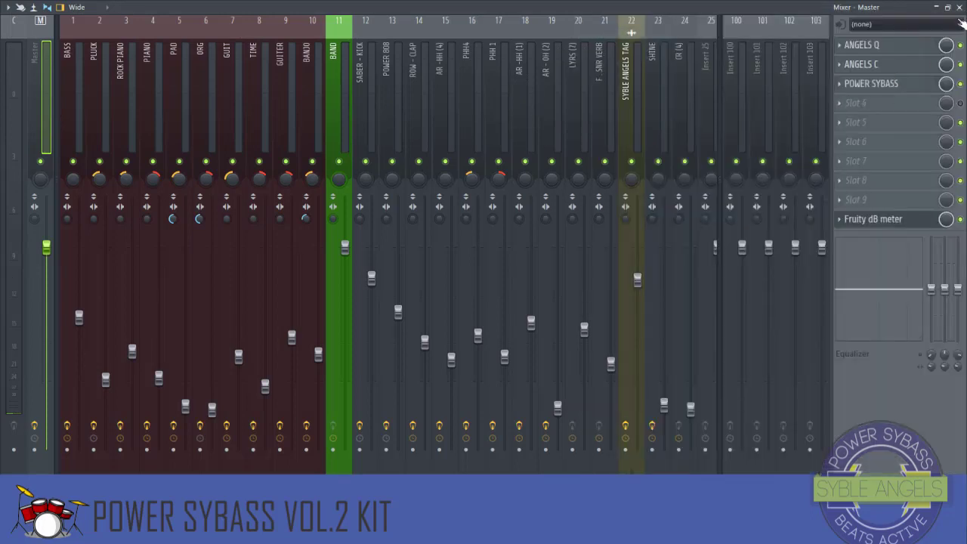
- Go through the instrument mixer tracks from PLUCK to BANJO and examine the effects loaded on each
click(101, 111)
click(133, 113)
click(159, 111)
click(209, 112)
click(263, 111)
click(290, 111)
click(322, 110)
click(291, 113)
click(264, 116)
click(224, 127)
click(202, 126)
click(180, 126)
click(155, 128)
click(124, 127)
click(100, 130)
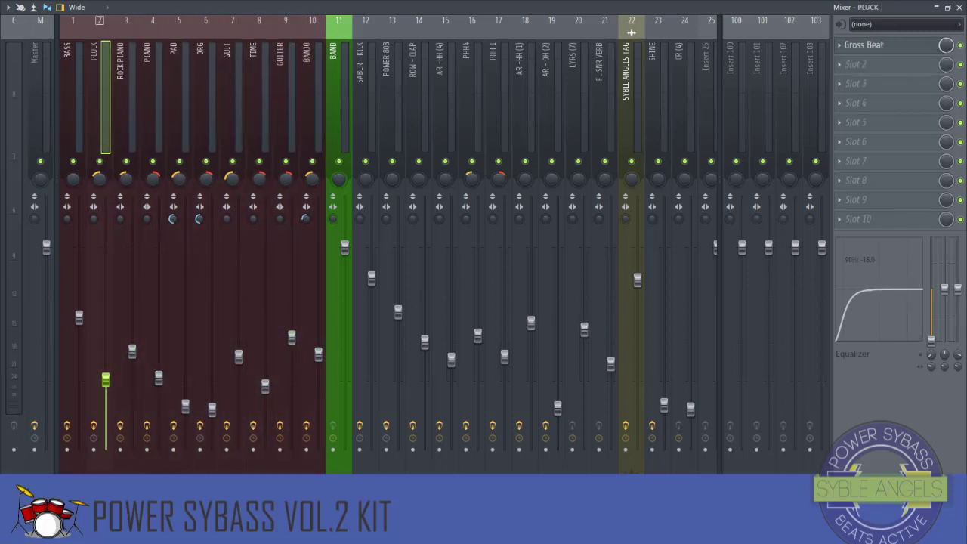
click(340, 86)
click(134, 124)
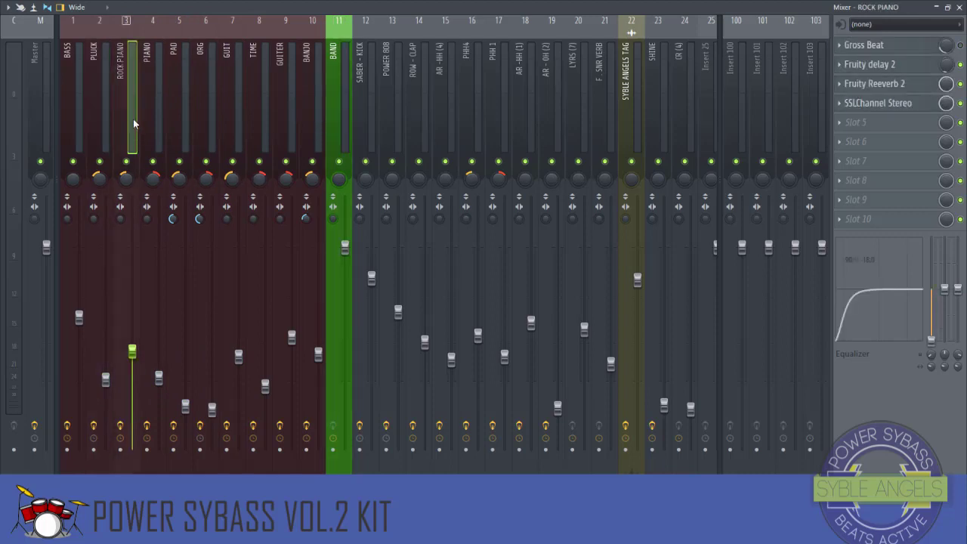
key(Right)
key(Right)
key(Right)
key(Right)
key(Right)
key(Right)
key(Right)
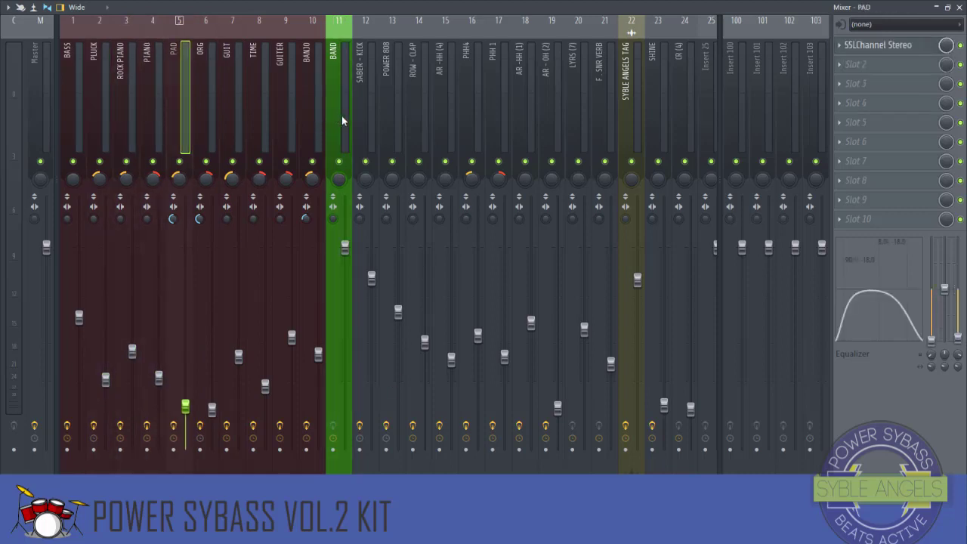
- Rename mixer track 11 as BAND BUS and load Gross Beat on it
right_click(341, 116)
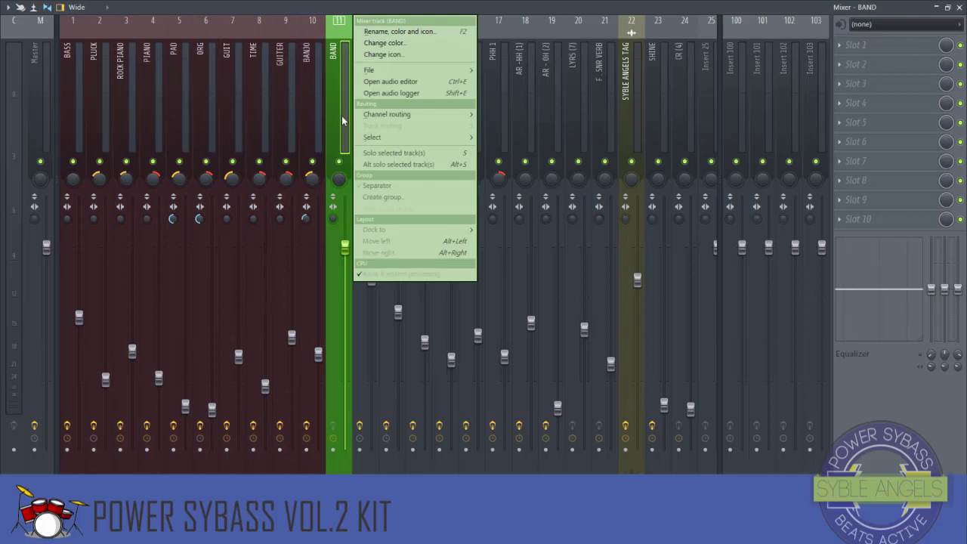
click(399, 31)
text(BAND BU)
key(Escape)
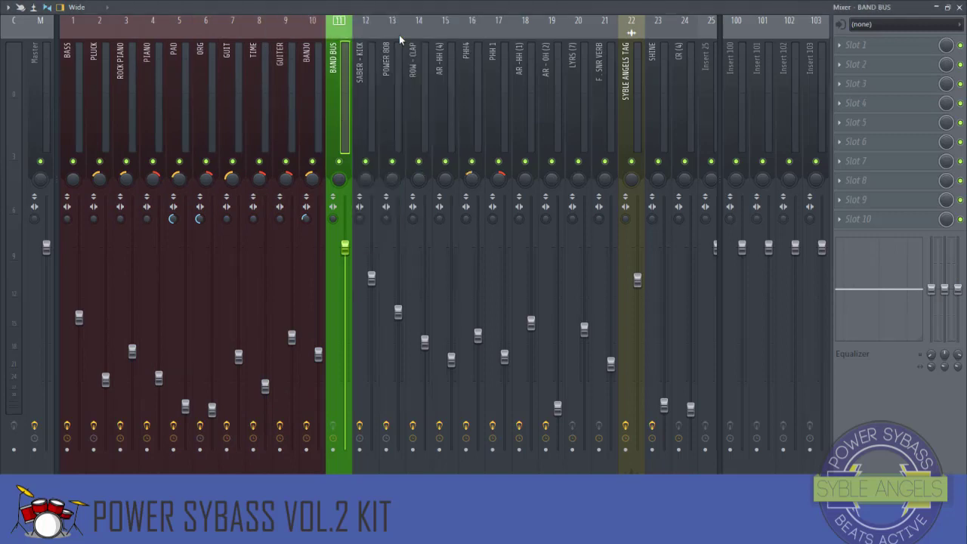
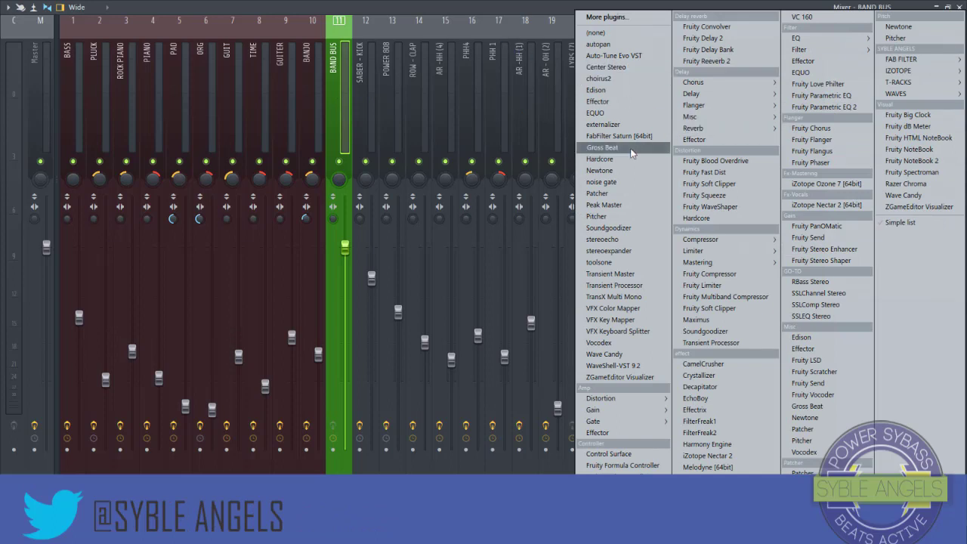
click(602, 147)
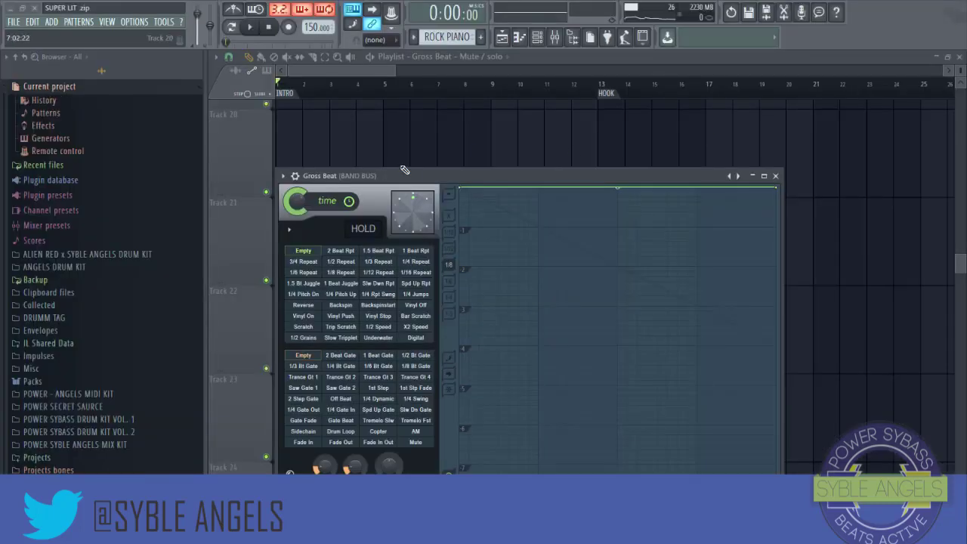
- Apply the 1/2 Speed time preset in Gross Beat on BAND BUS and close the plugin window
drag(458, 180, 475, 122)
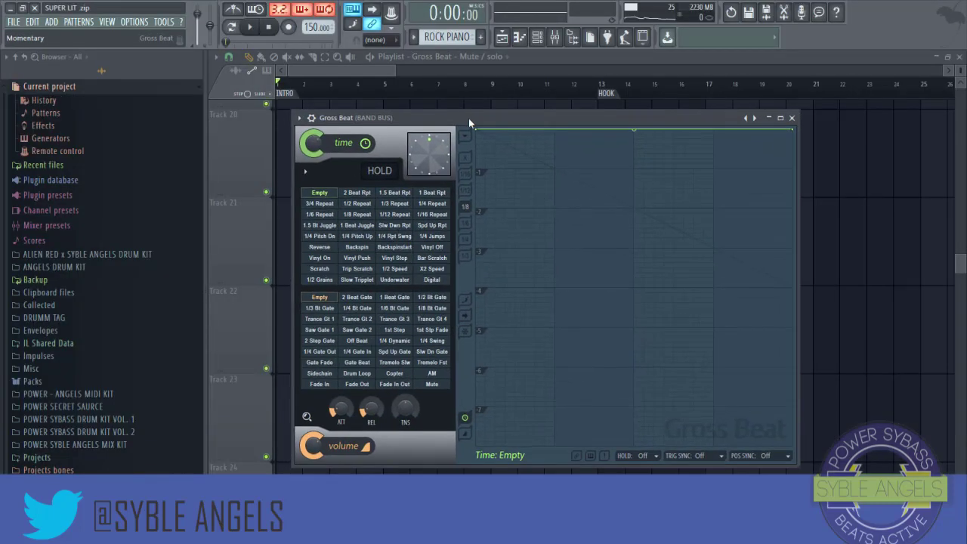
click(394, 271)
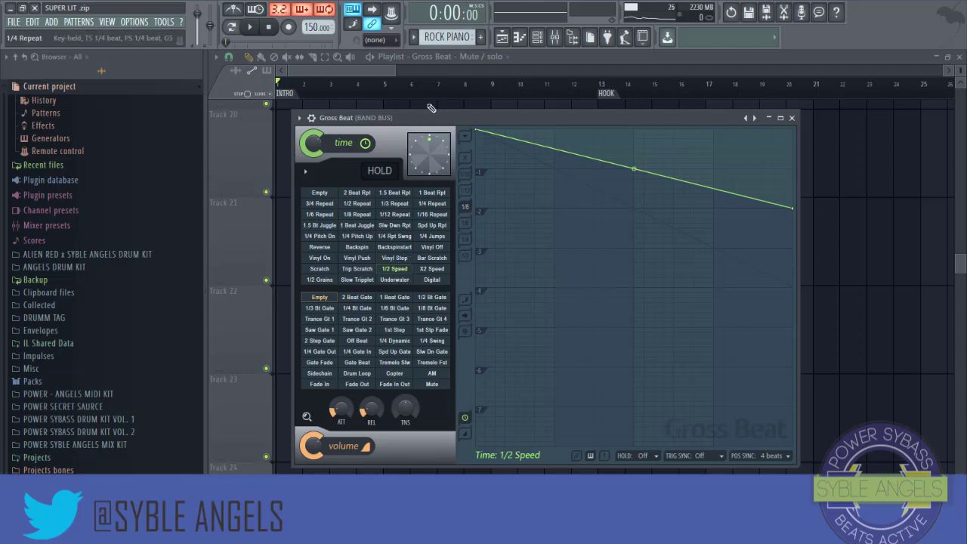
click(792, 119)
click(554, 37)
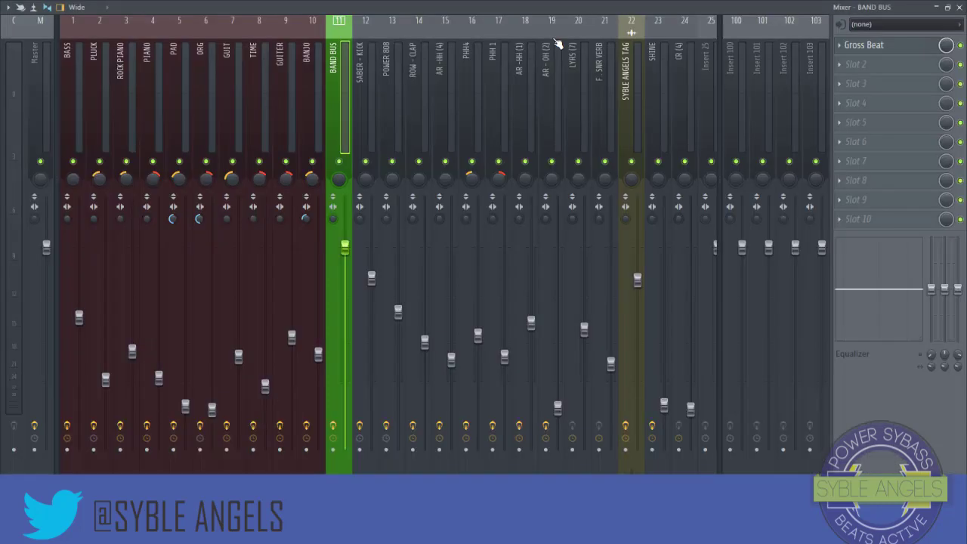
click(861, 46)
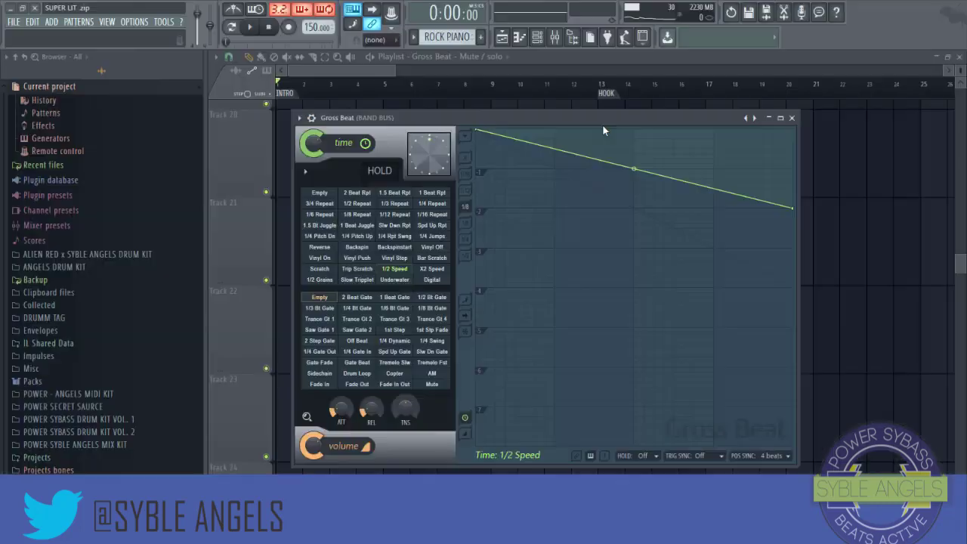
drag(302, 155, 302, 157)
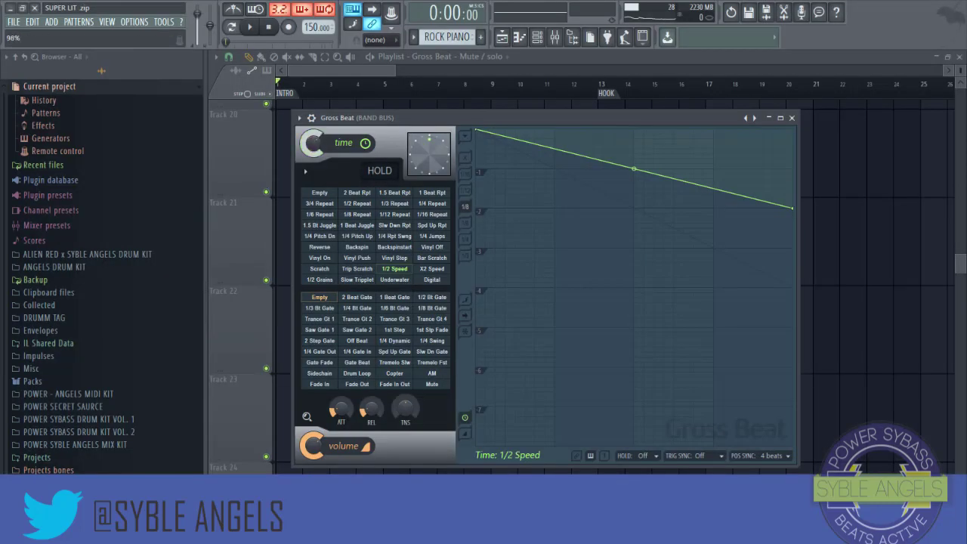
right_click(320, 144)
key(Escape)
- Create an automation clip for the mix level of the Gross Beat slot on BAND BUS and close the plugin window
click(554, 37)
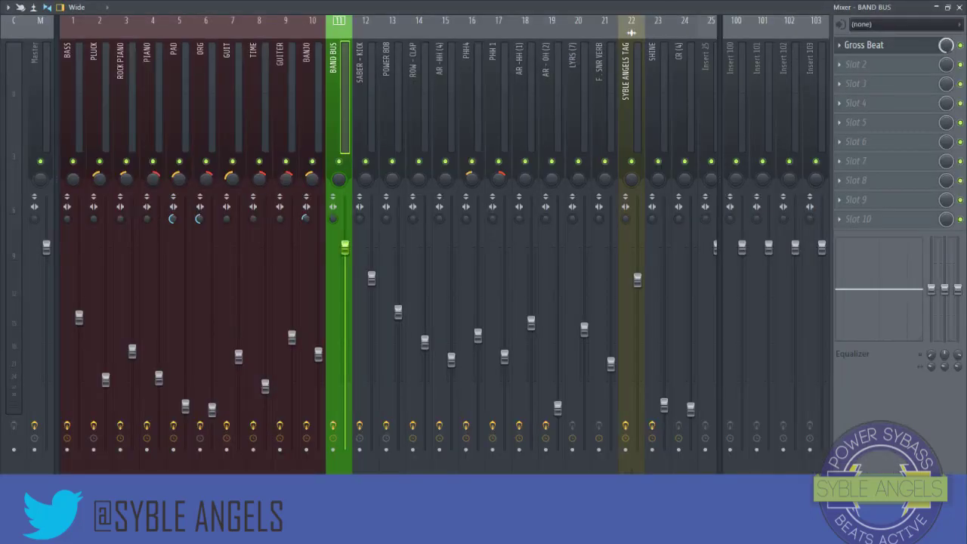
right_click(948, 50)
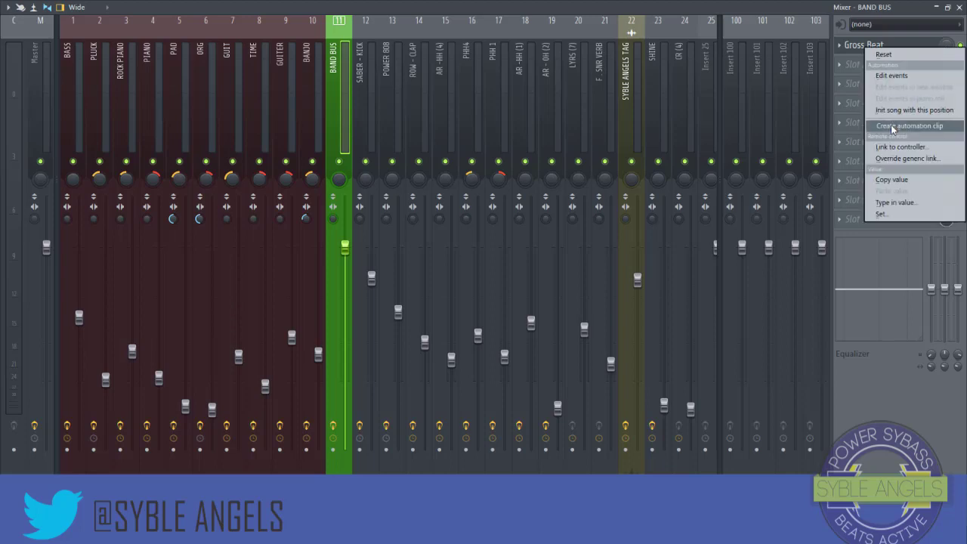
click(896, 125)
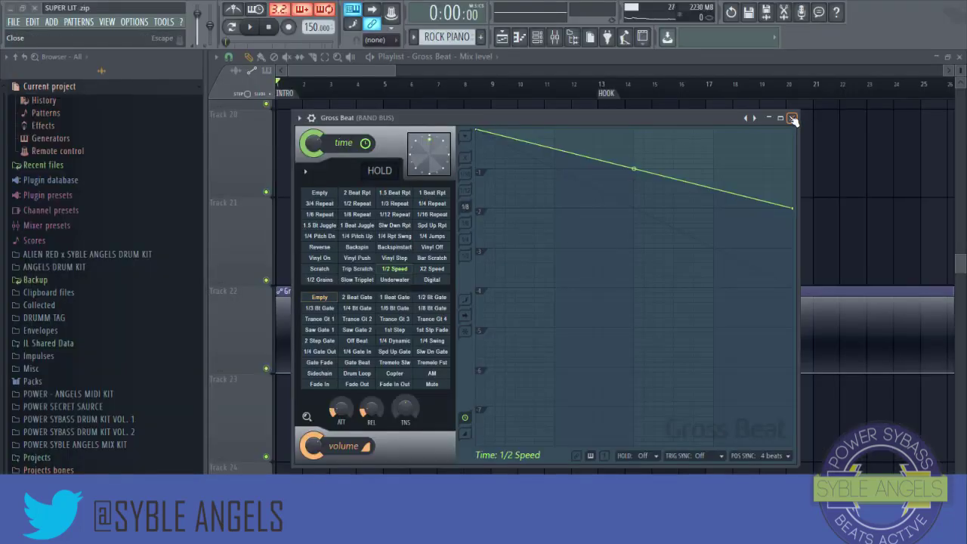
click(792, 118)
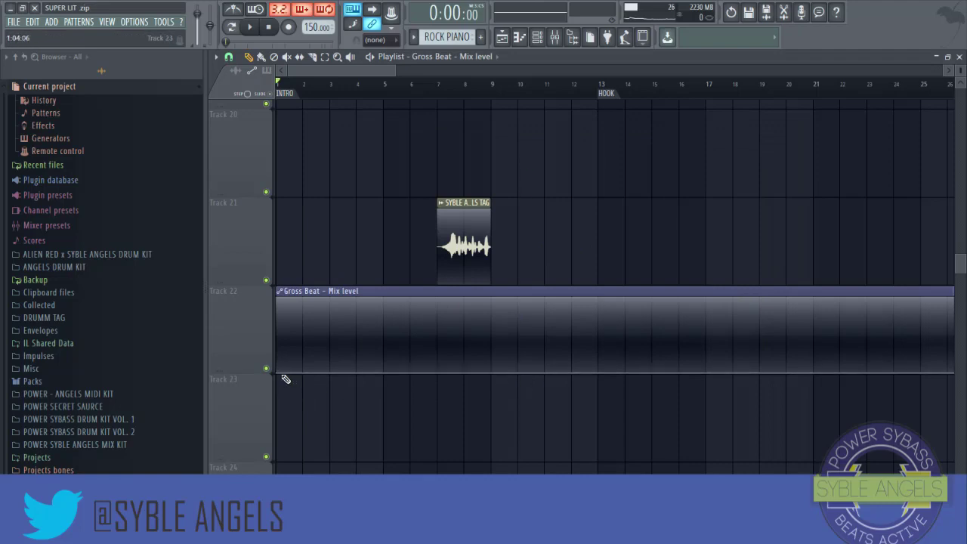
- Shape the Gross Beat mix level clip to stay at 100% until bar 11, then ramp down to the minimum at bar 13
drag(278, 371, 250, 225)
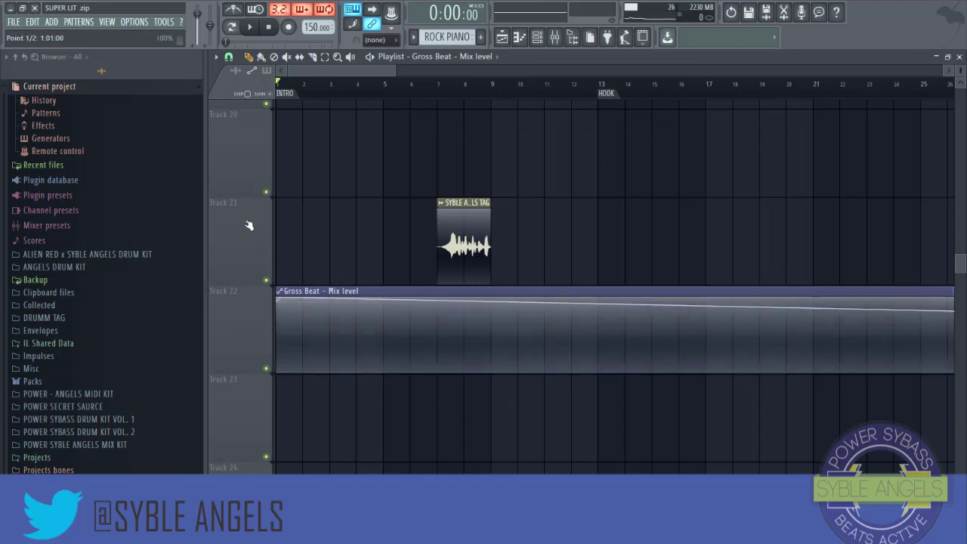
right_click(544, 299)
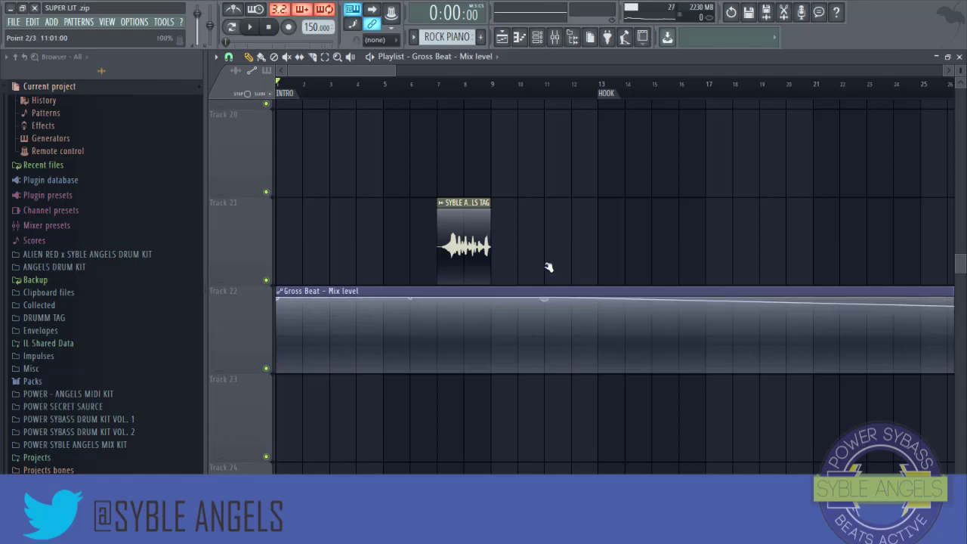
right_click(600, 303)
drag(601, 303, 600, 371)
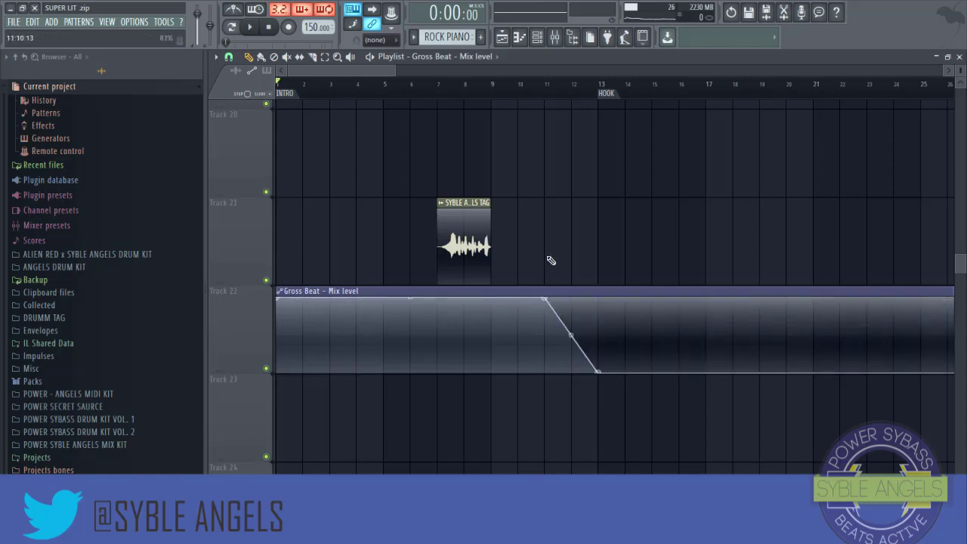
- Play the song from the intro into the hook to hear the automated half-speed effect
scroll(509, 199, down, 2)
scroll(509, 198, down, 2)
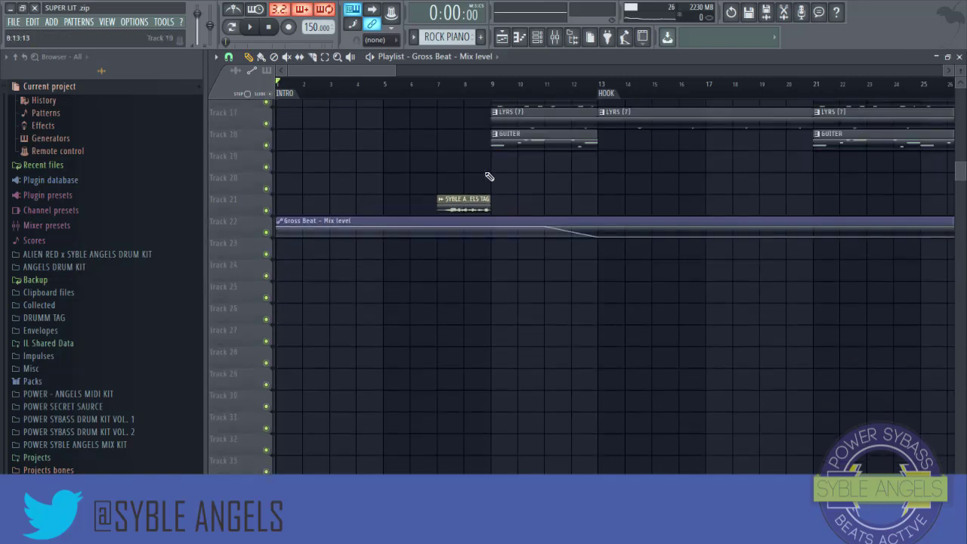
click(252, 28)
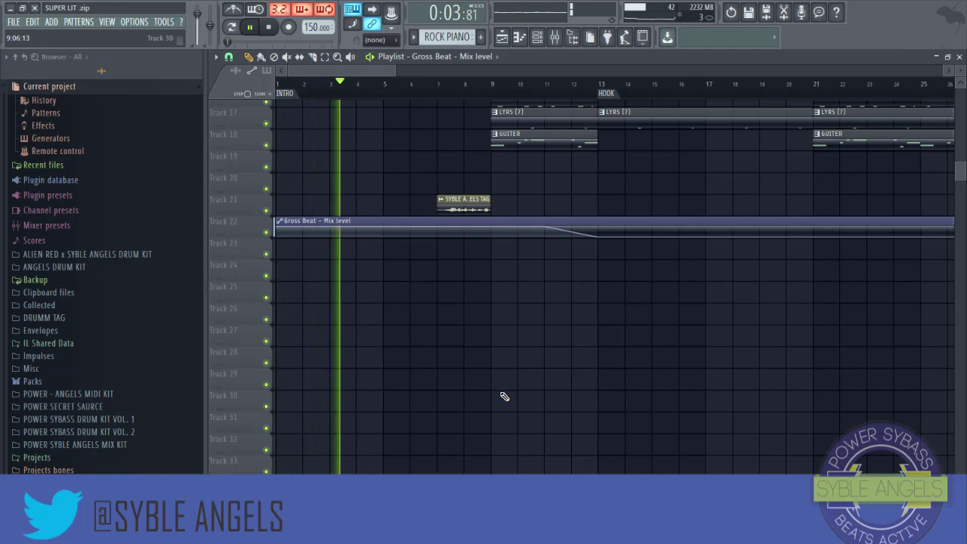
scroll(505, 397, down, 1)
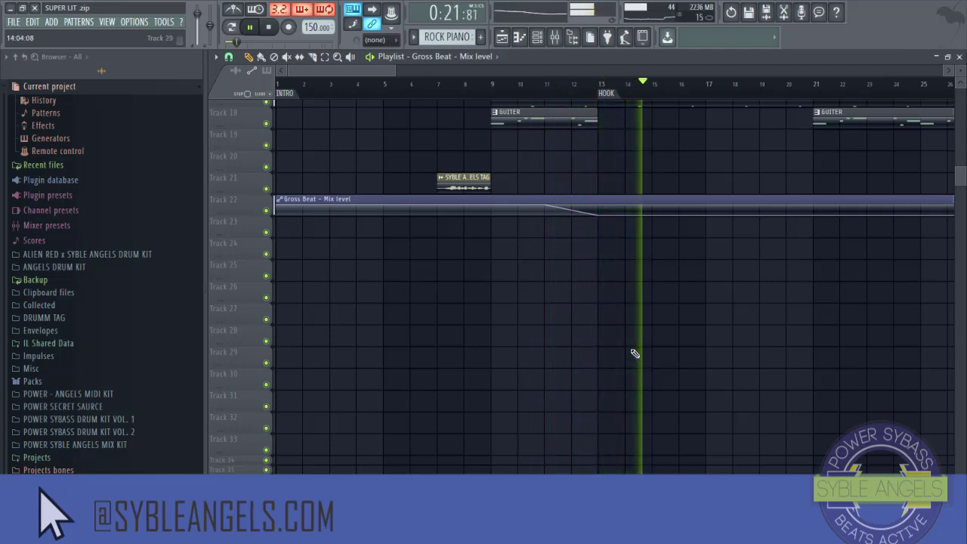
key(space)
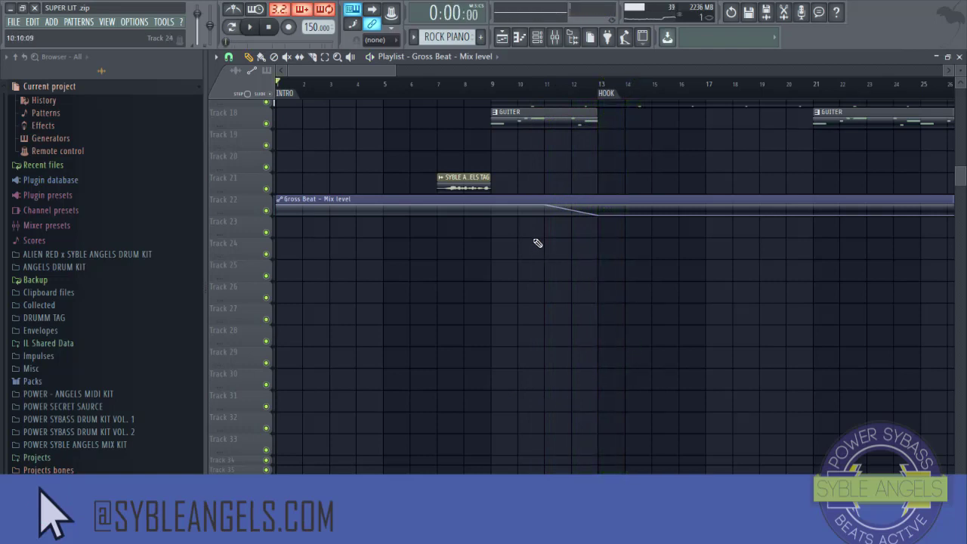
- Examine the automation options of Gross Beat's time knob on BAND BUS and view the mix level clip across the whole playlist
scroll(529, 247, up, 1)
scroll(529, 246, down, 2)
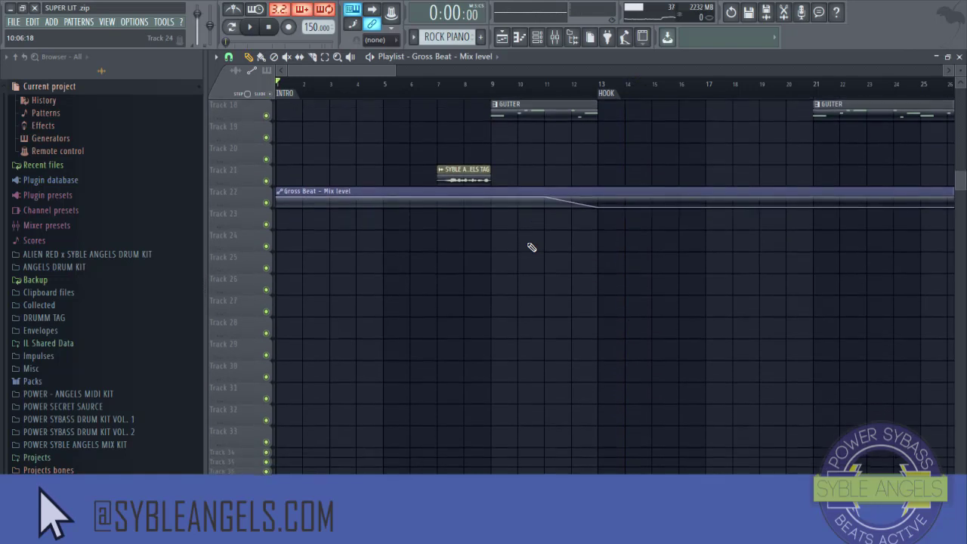
click(537, 38)
click(535, 43)
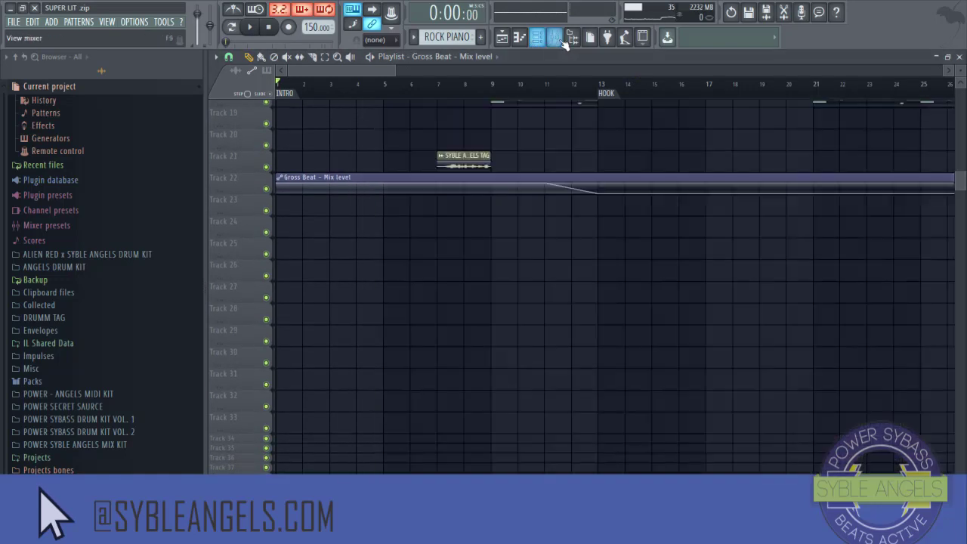
click(563, 43)
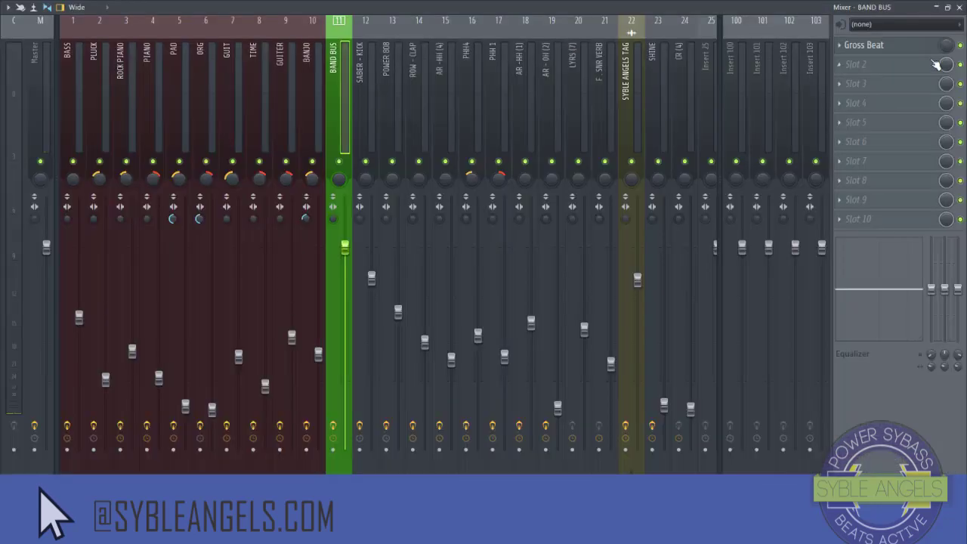
click(961, 6)
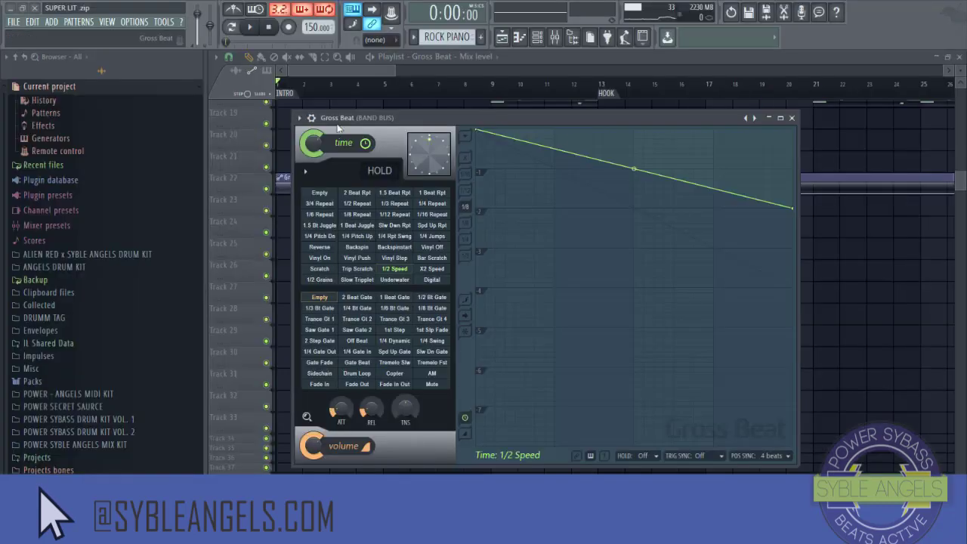
right_click(311, 144)
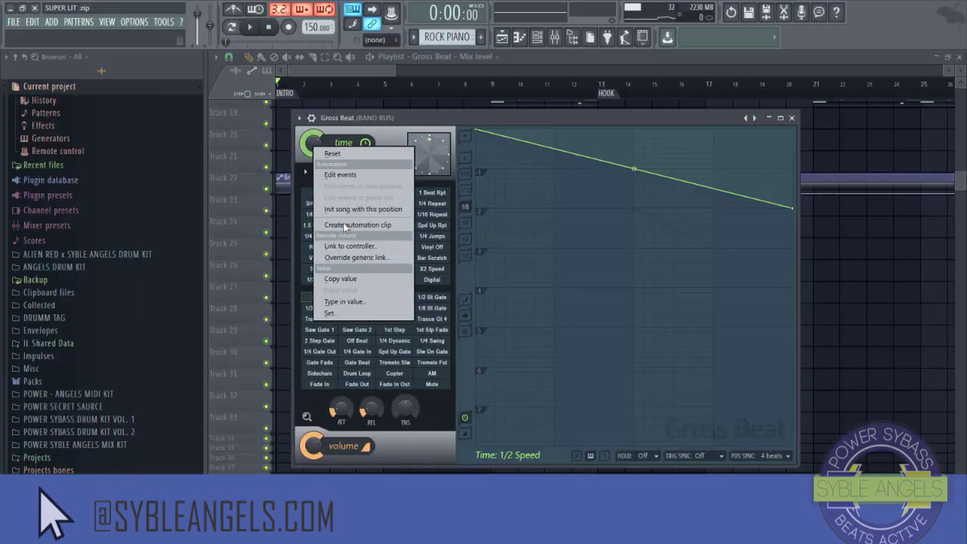
click(486, 123)
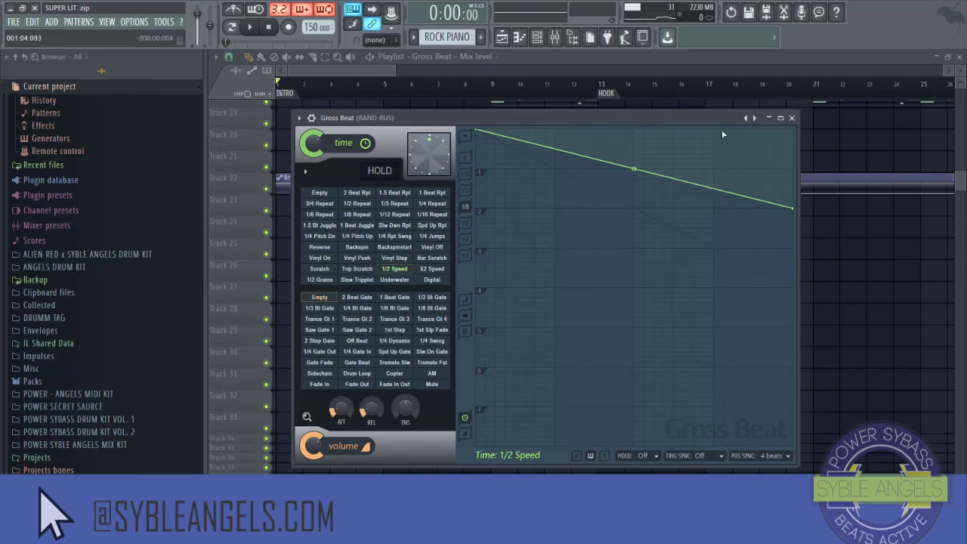
click(792, 119)
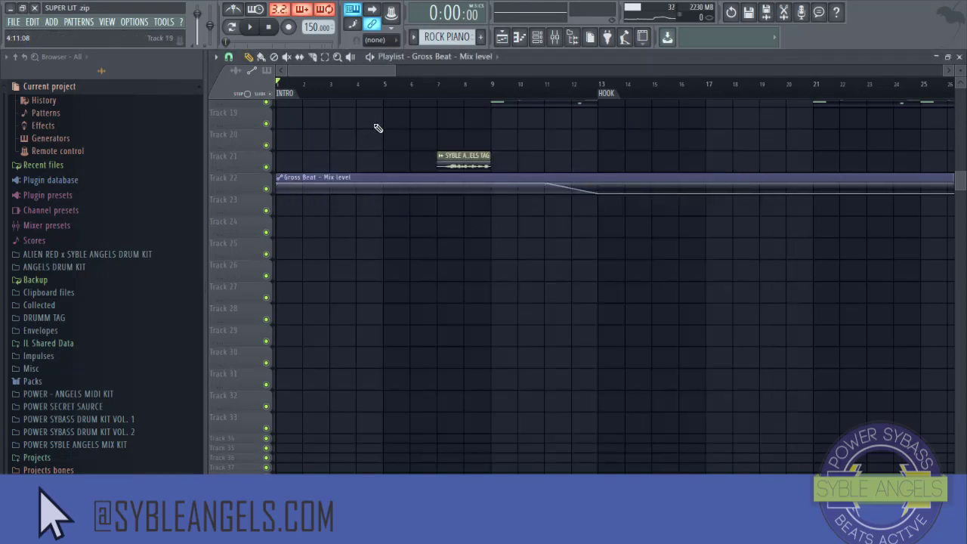
scroll(420, 97, down, 8)
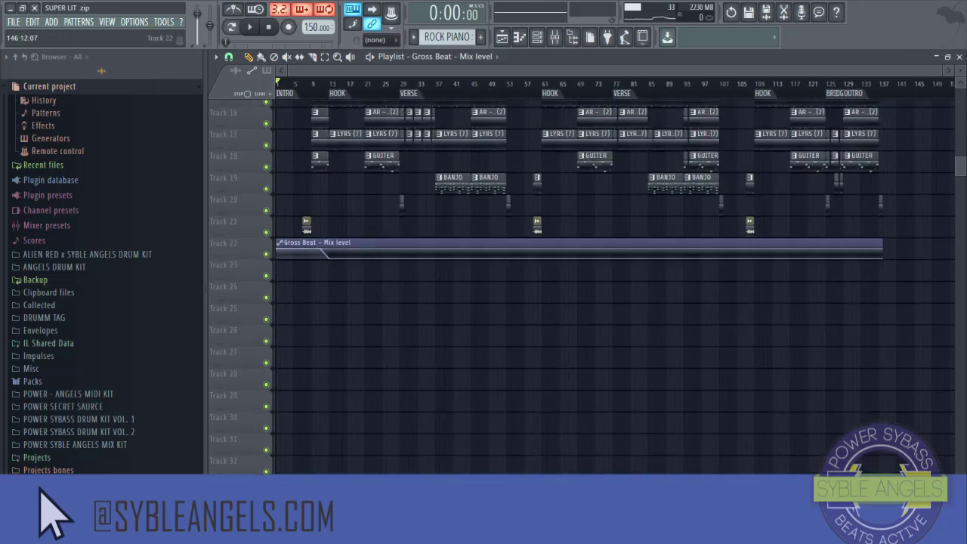
scroll(601, 276, down, 3)
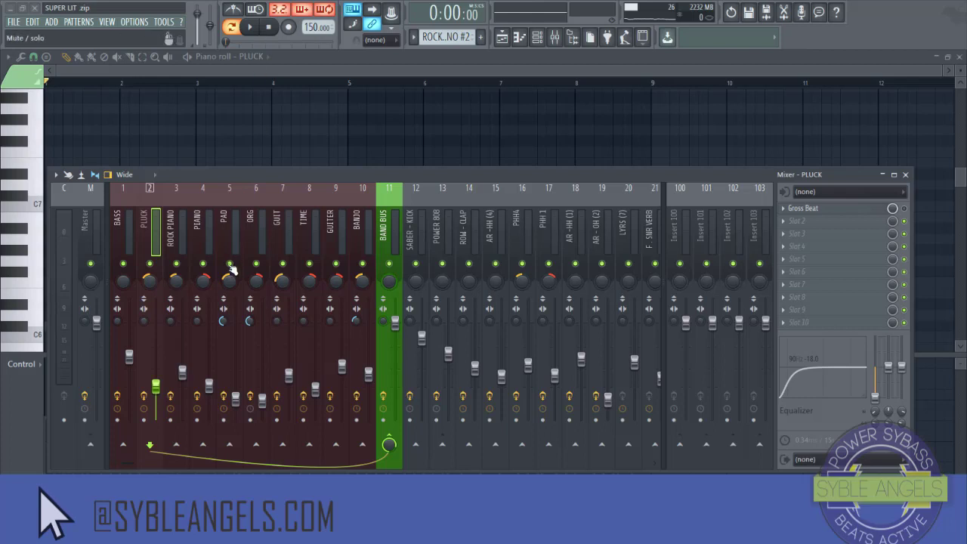
- Select the PLUCK pattern and play it with the track's Gross Beat slot bypassed
click(450, 37)
click(465, 60)
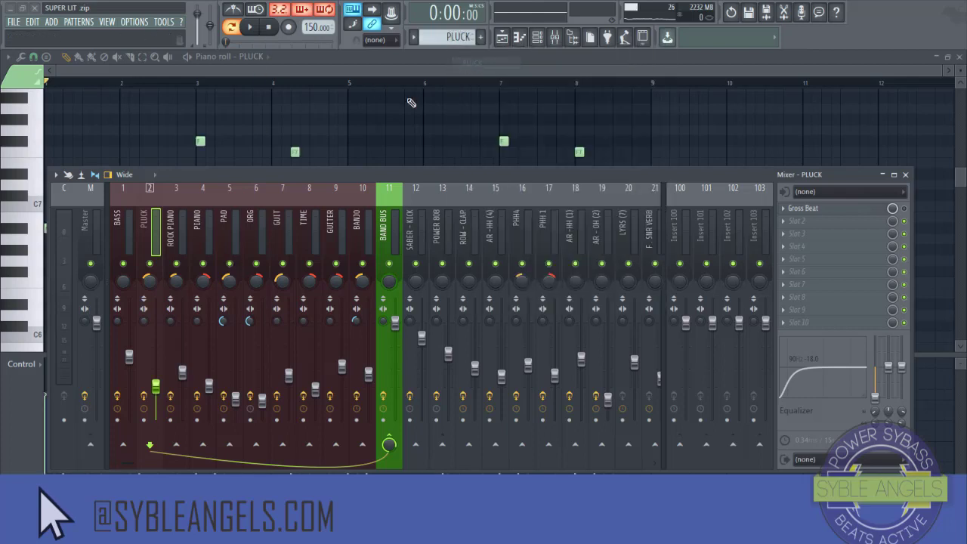
click(250, 27)
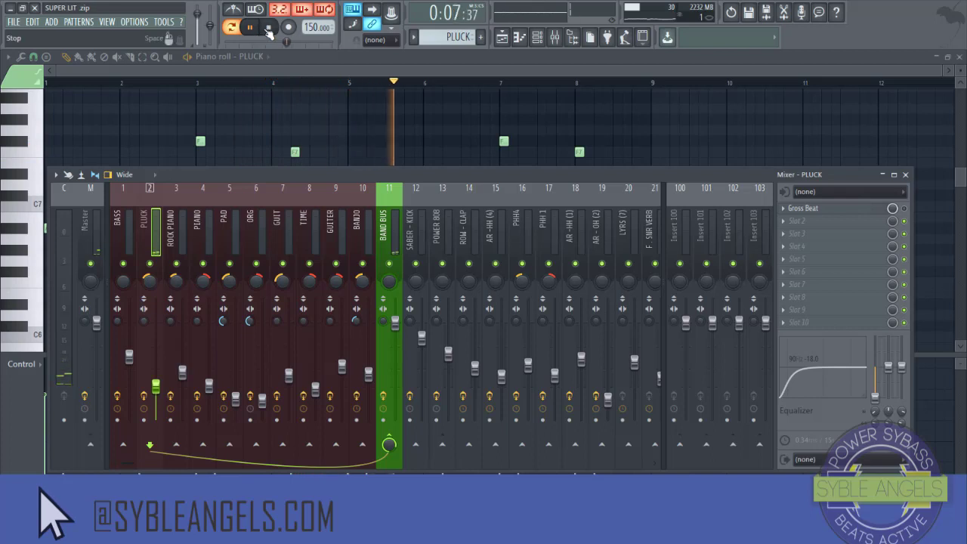
key(space)
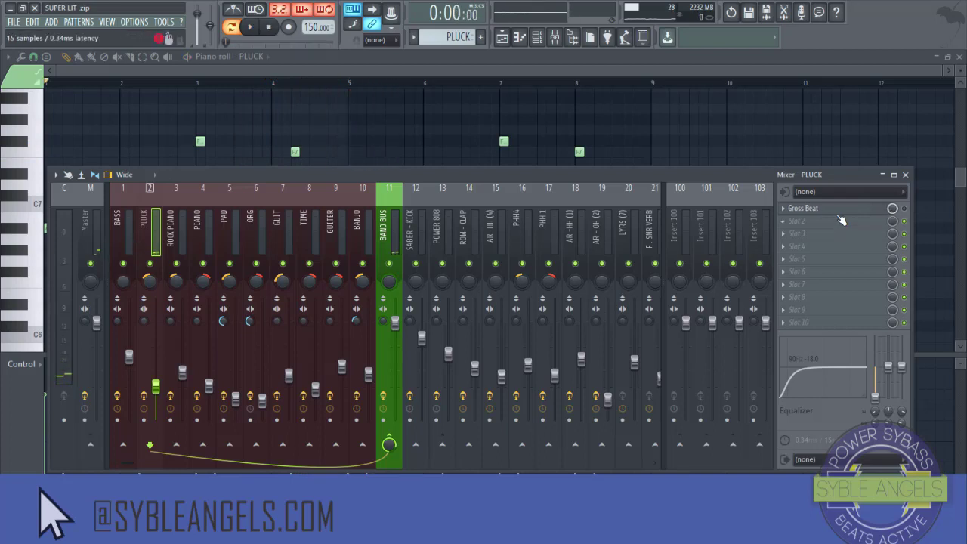
- Enable the Gross Beat slot on the PLUCK mixer track and play the PLUCK pattern through it
click(869, 208)
drag(435, 126, 508, 120)
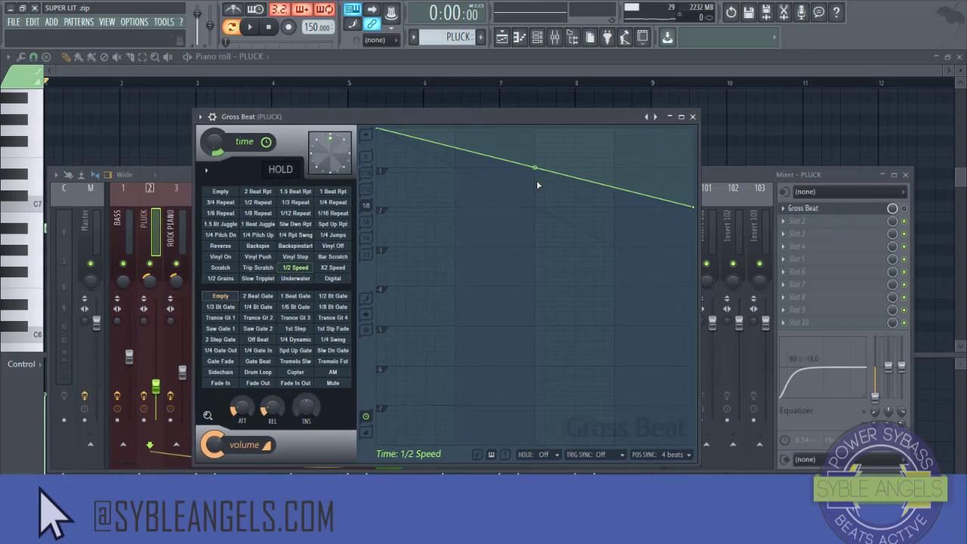
click(912, 219)
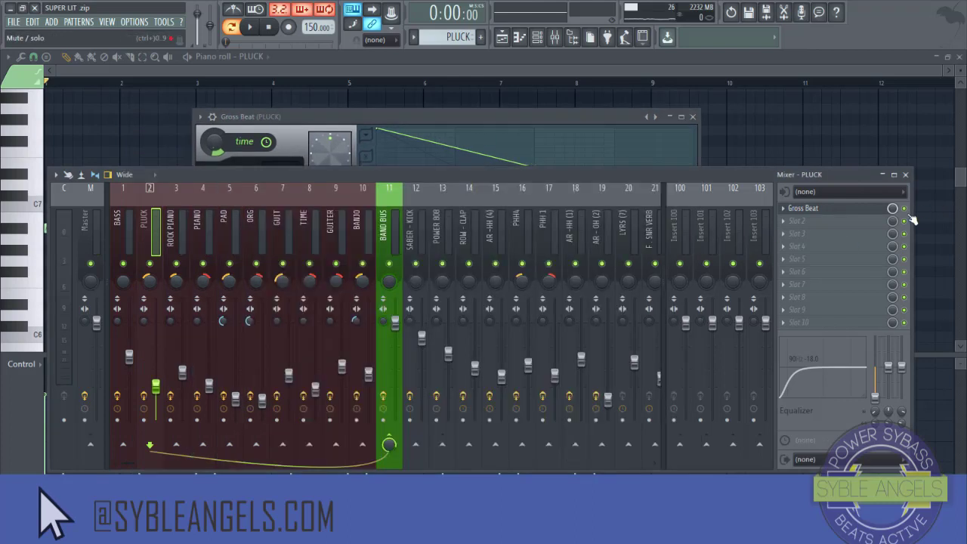
click(257, 33)
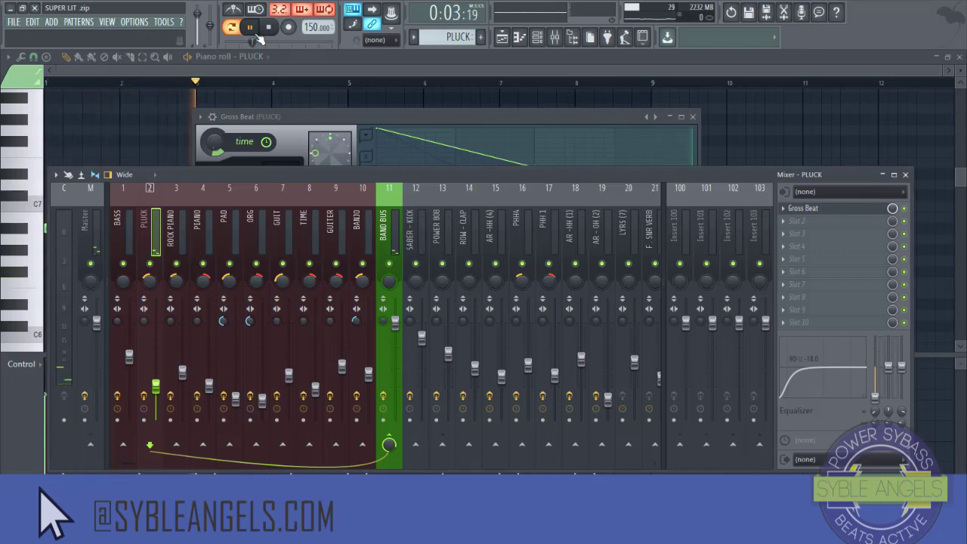
click(269, 27)
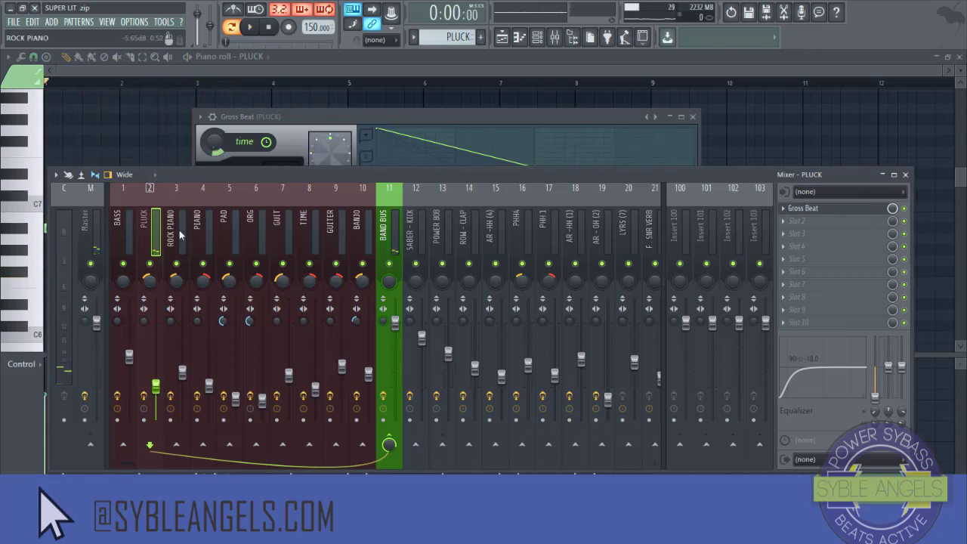
- Reset the time mix knob in PLUCK's Gross Beat to 100%
click(803, 208)
click(803, 207)
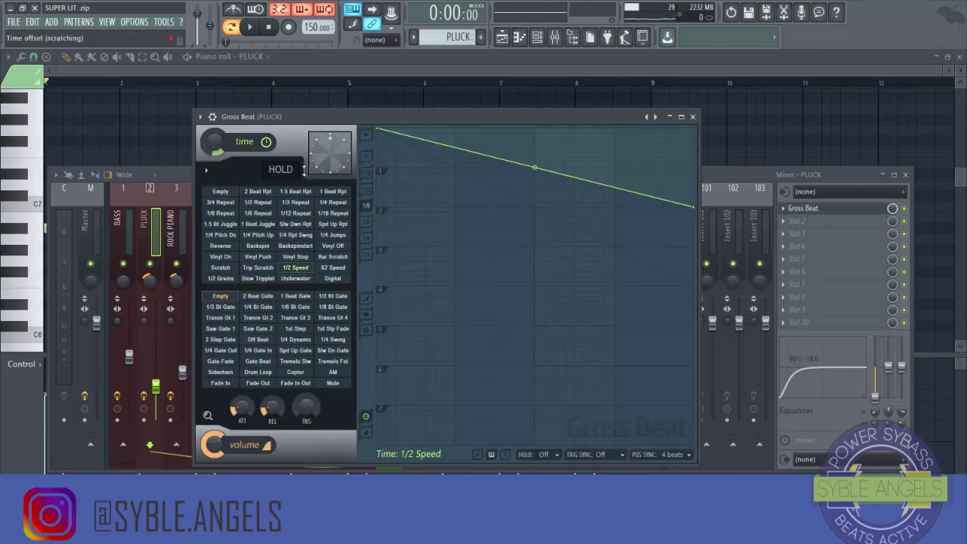
right_click(213, 149)
click(226, 153)
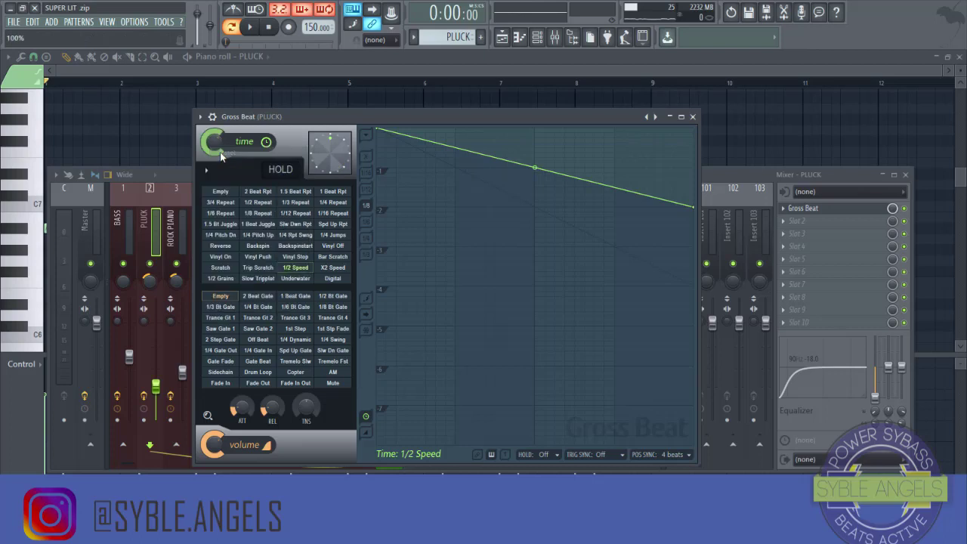
right_click(213, 149)
click(226, 153)
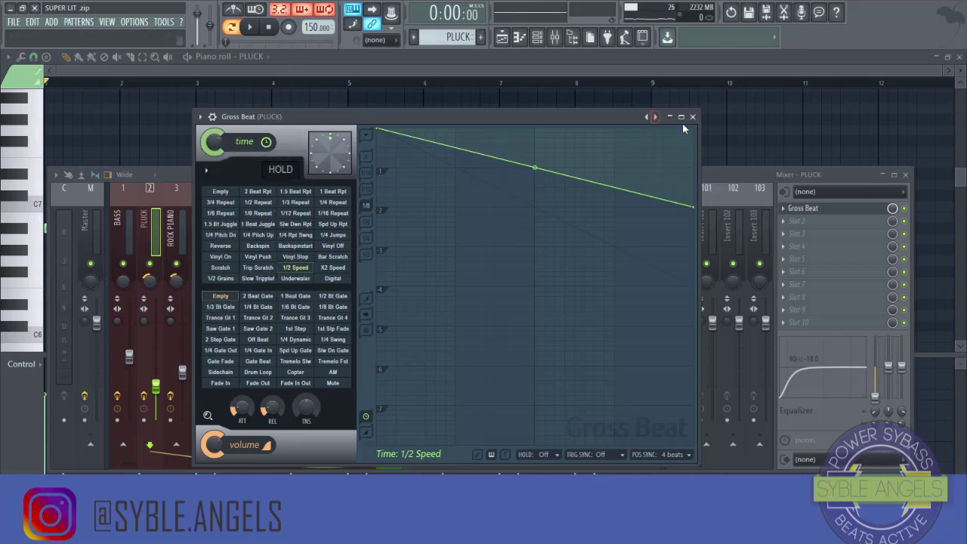
- Play the PLUCK pattern through Gross Beat, replay it with the time mix lowered to about 33%, and close the plugin
click(251, 29)
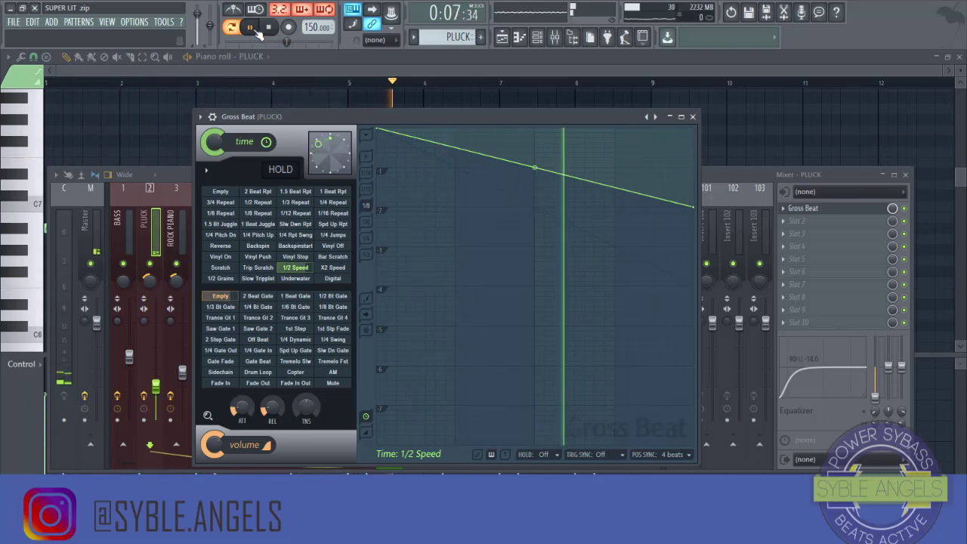
click(268, 27)
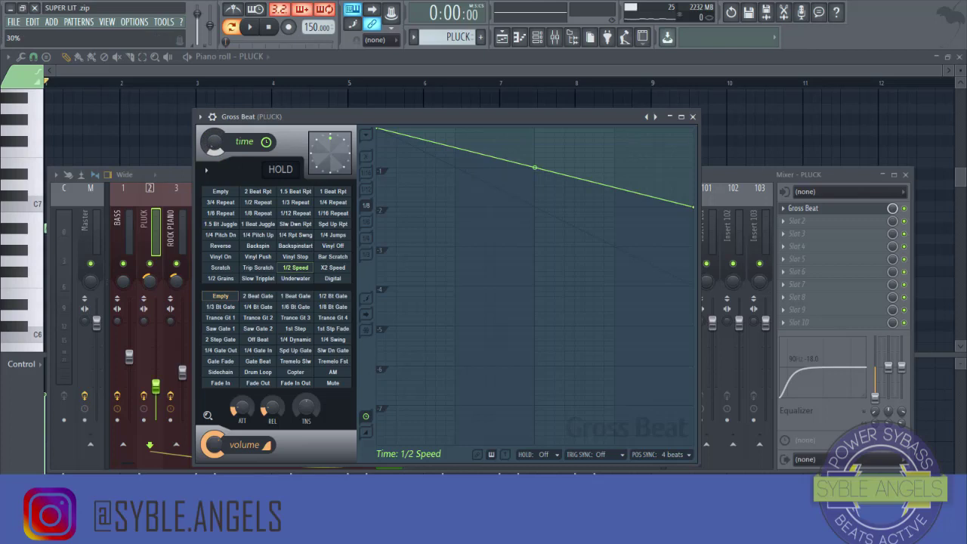
key(space)
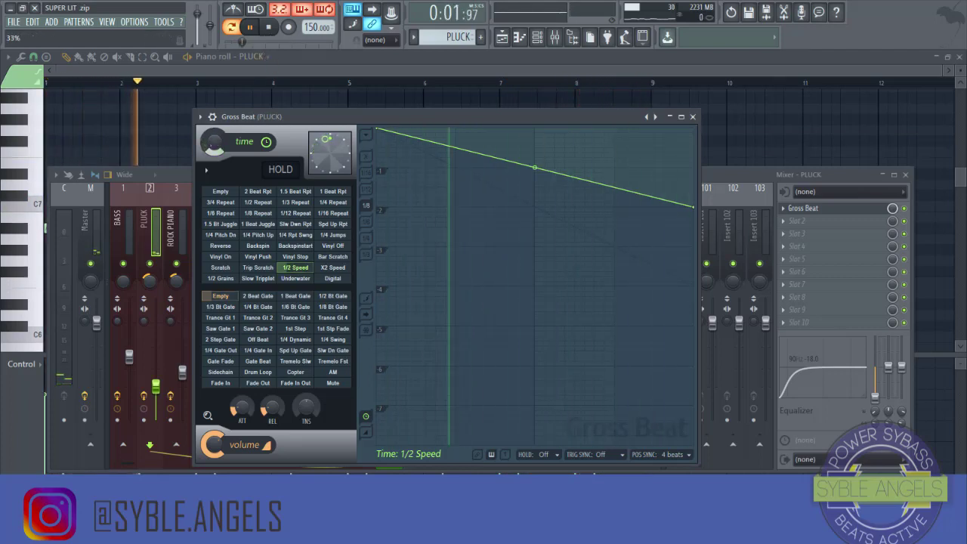
click(271, 29)
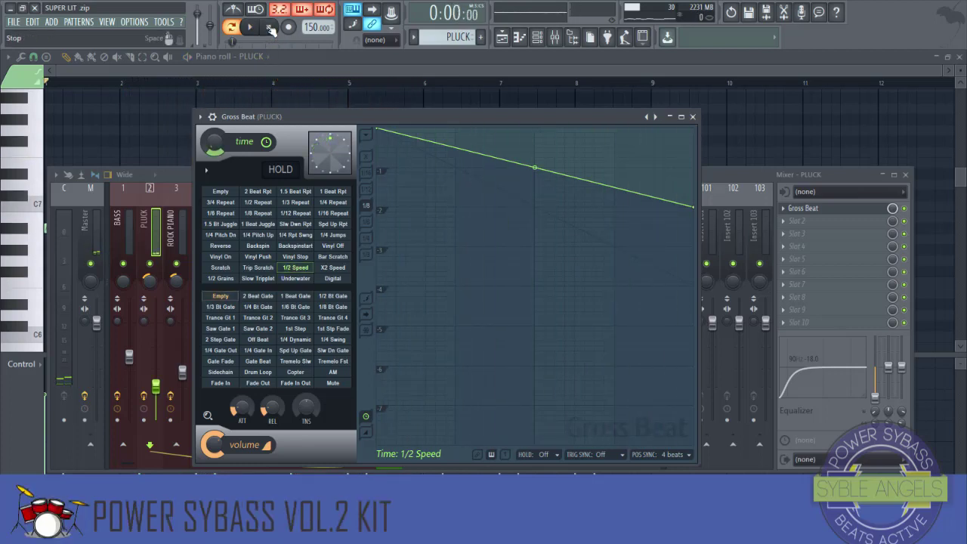
click(693, 117)
- Select the PHH4 pattern and play it
click(461, 36)
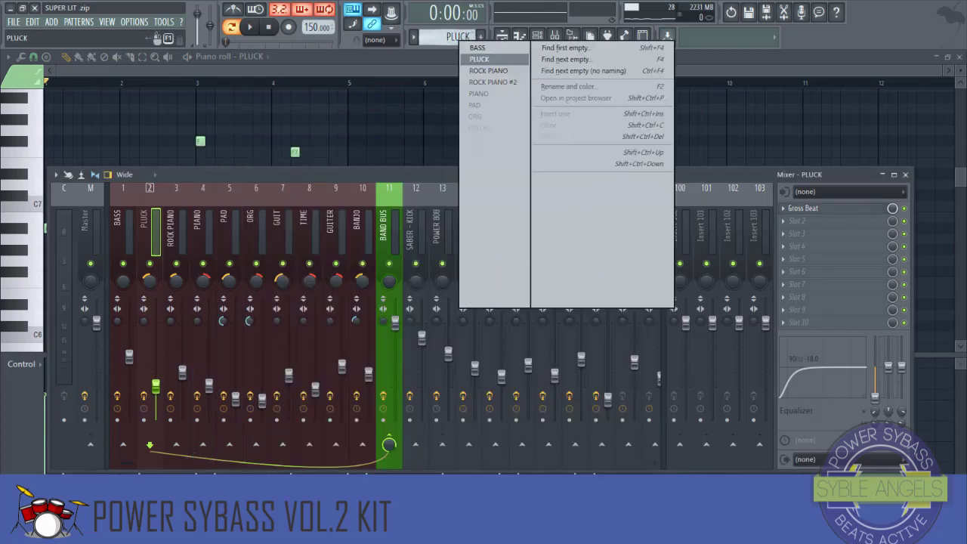
click(510, 212)
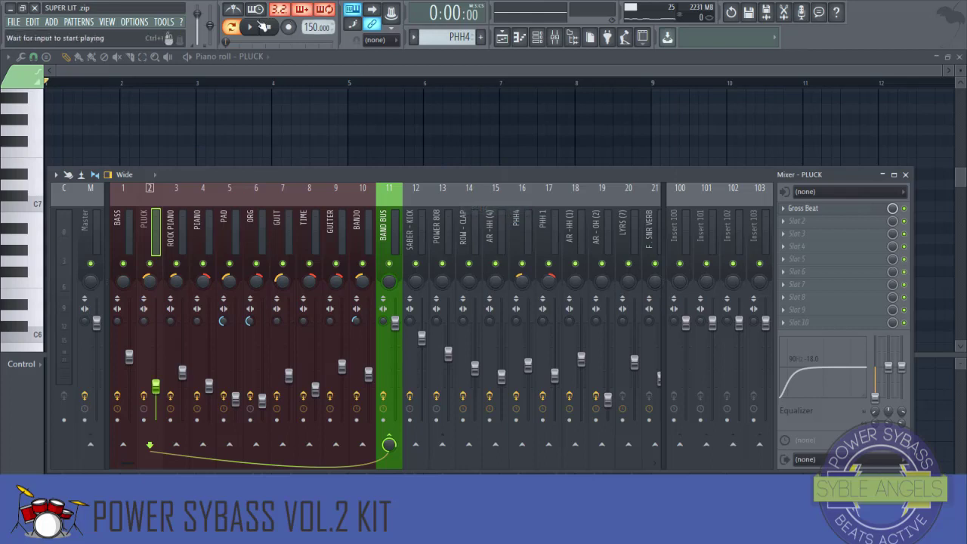
click(250, 27)
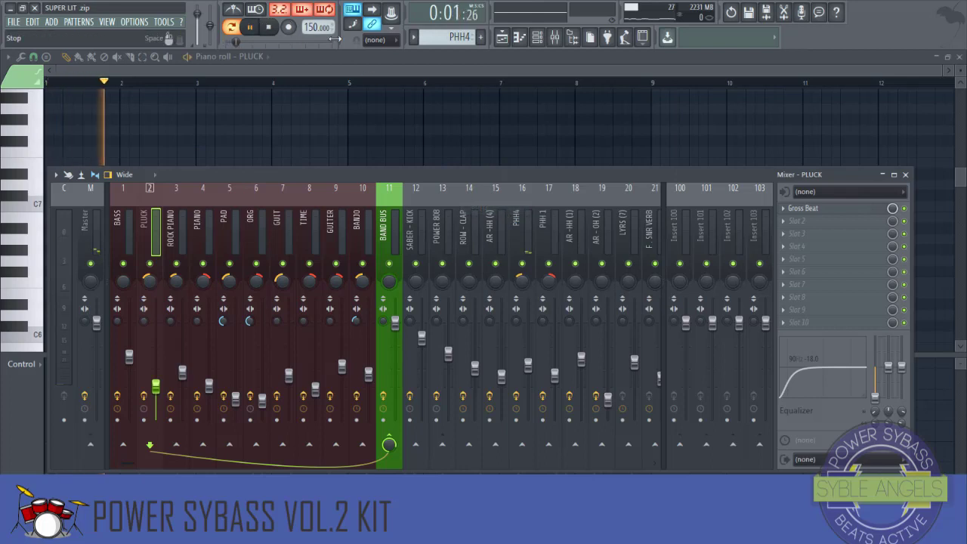
key(space)
- Select the AR -HH (4) pattern, play it, and select the AR -HH (4) mixer track
click(453, 40)
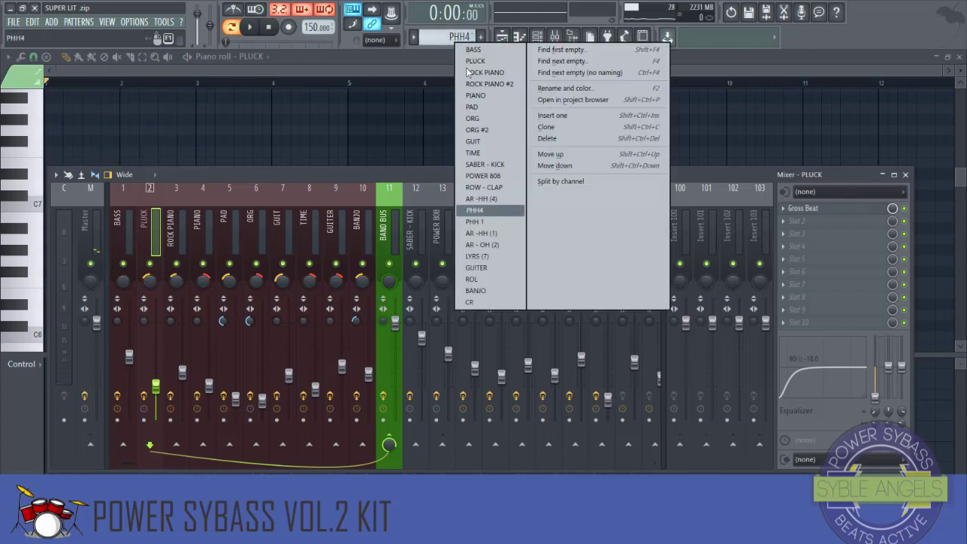
click(495, 200)
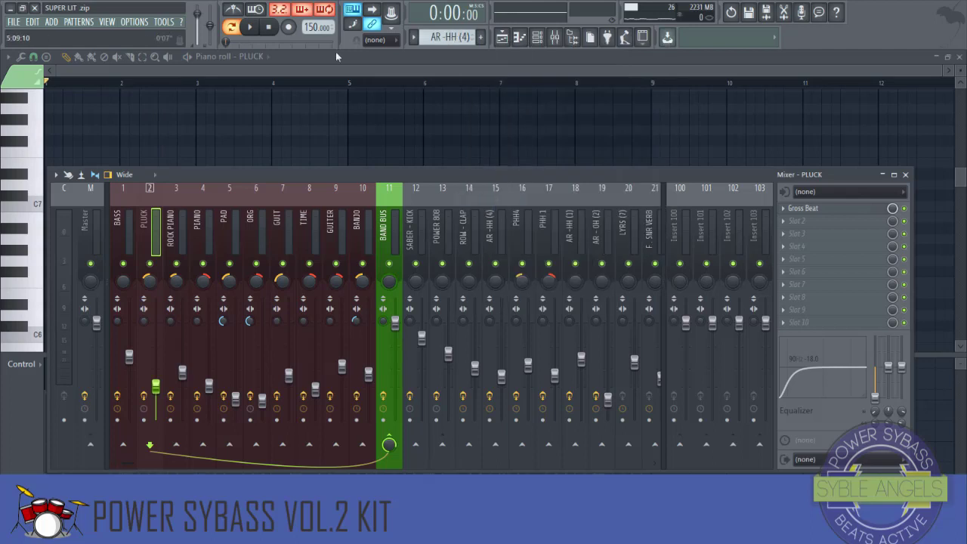
click(251, 30)
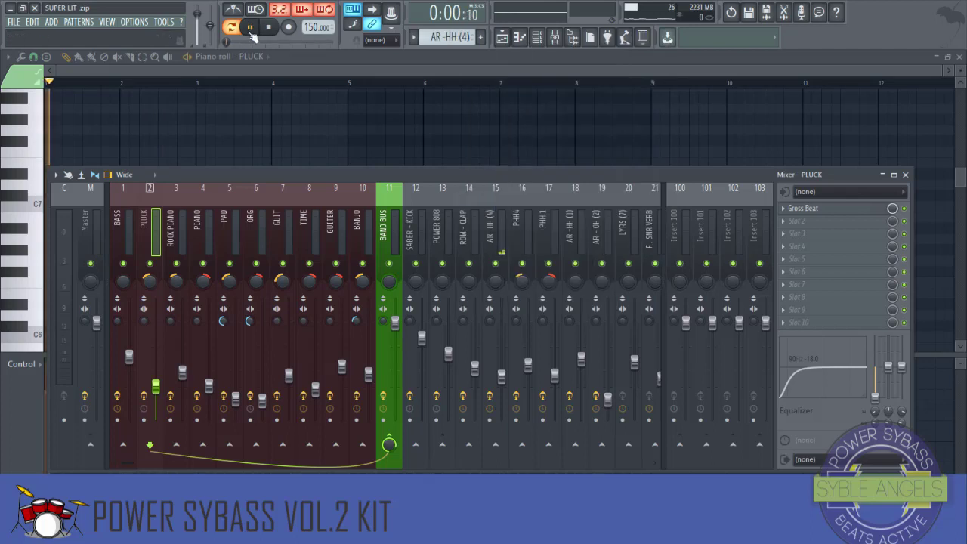
click(500, 235)
key(space)
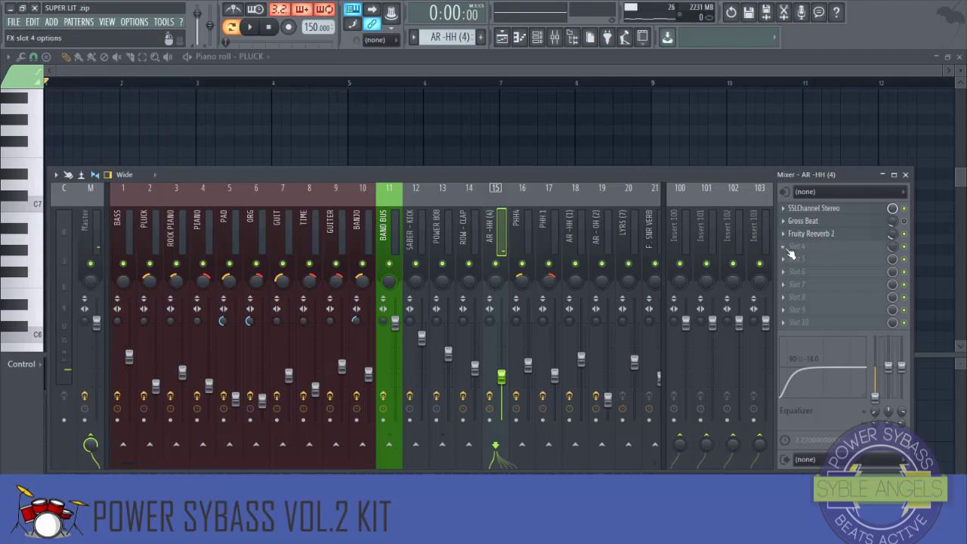
- Load Gross Beat in effect slot 4 of the AR -HH (4) track and choose the 1/2 Speed time preset
click(789, 249)
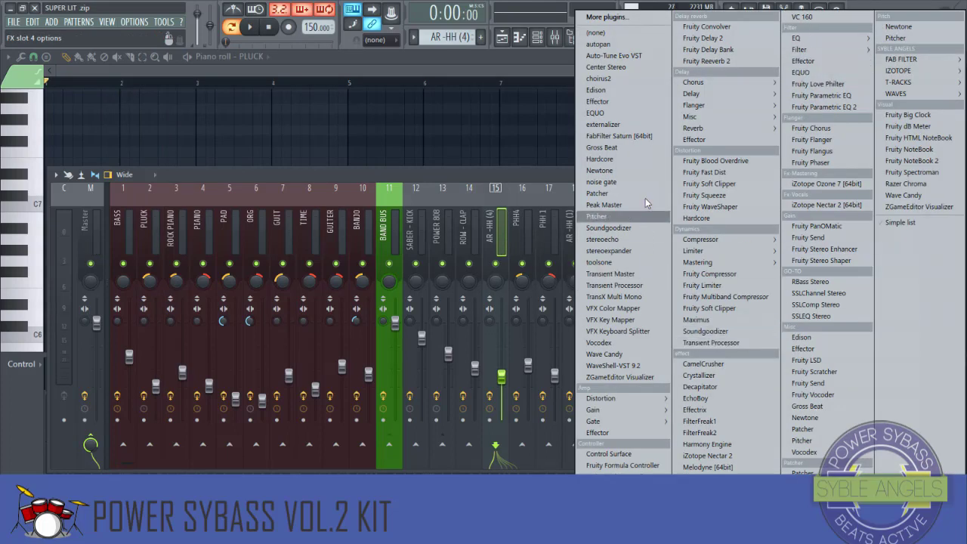
click(631, 151)
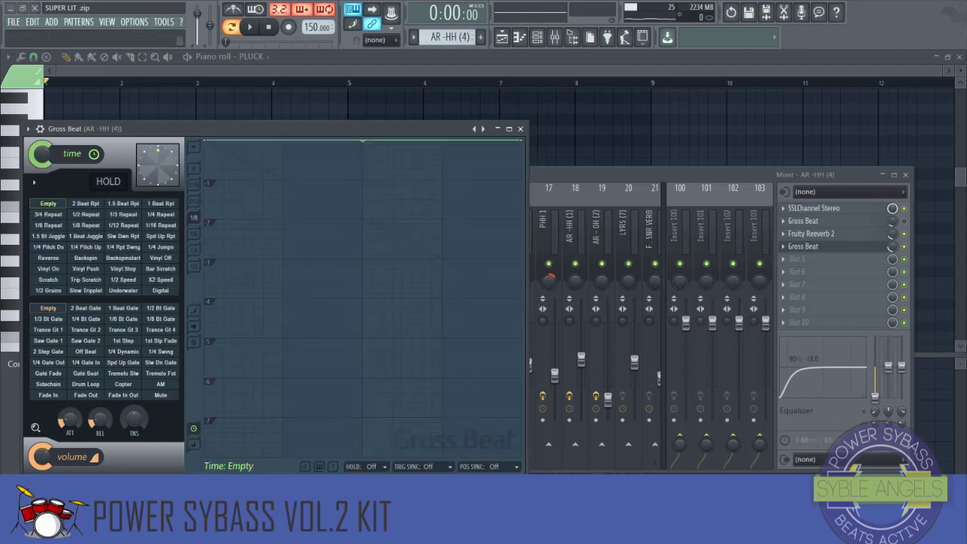
click(134, 283)
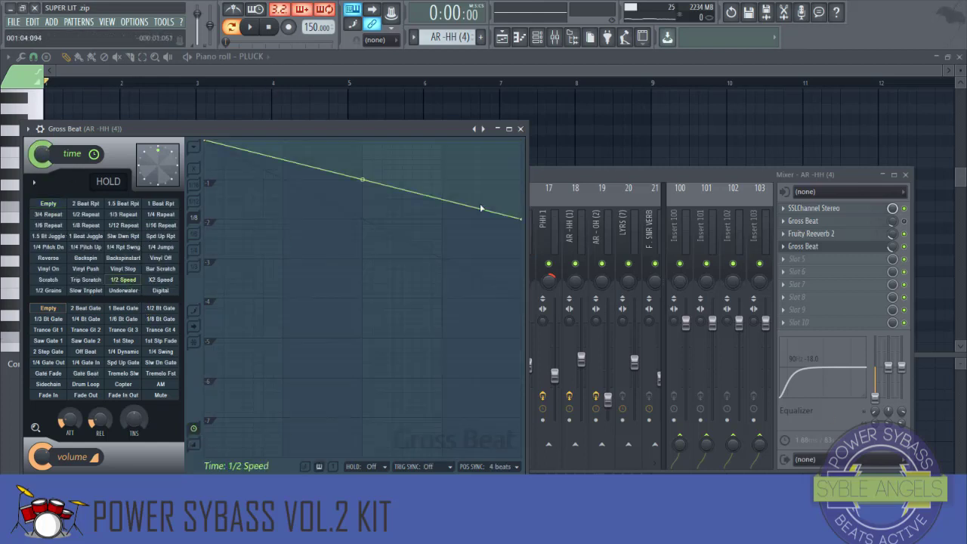
- Play the AR -HH (4) pattern with the new Gross Beat slot's mix level at full, and replay it with the time mix at about 32%
click(248, 30)
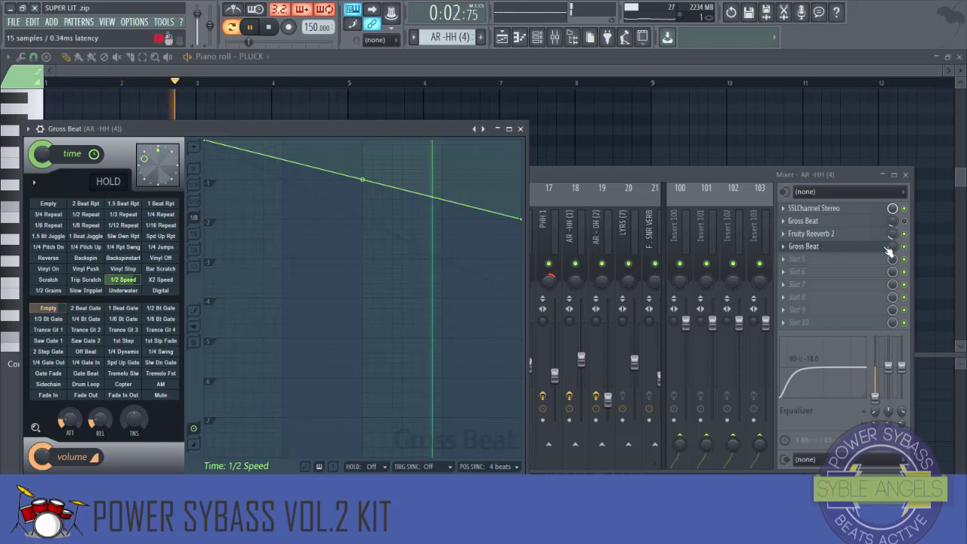
click(829, 248)
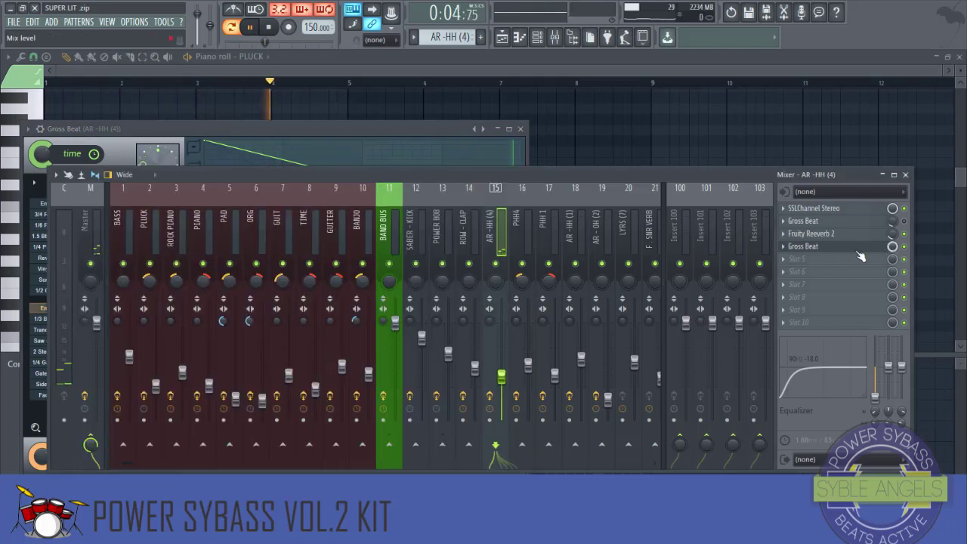
click(403, 131)
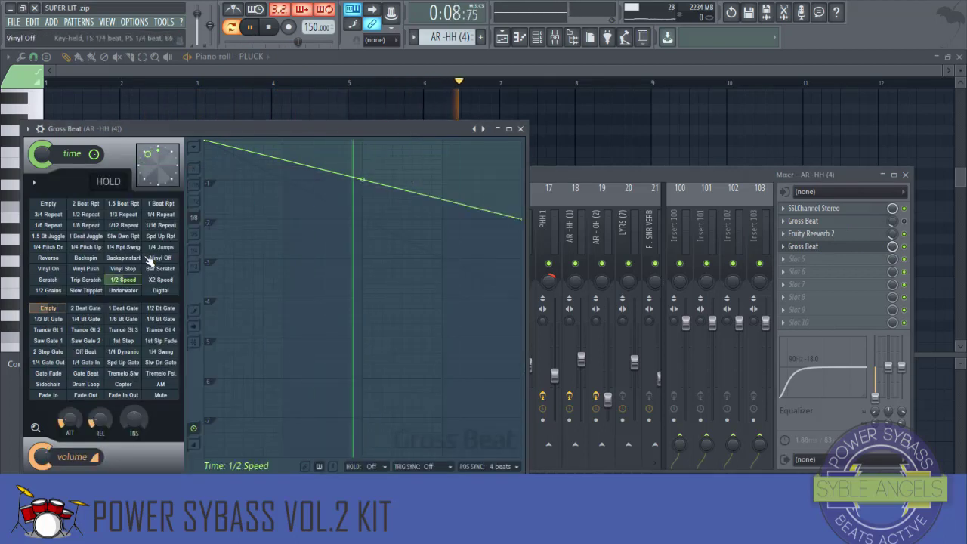
key(space)
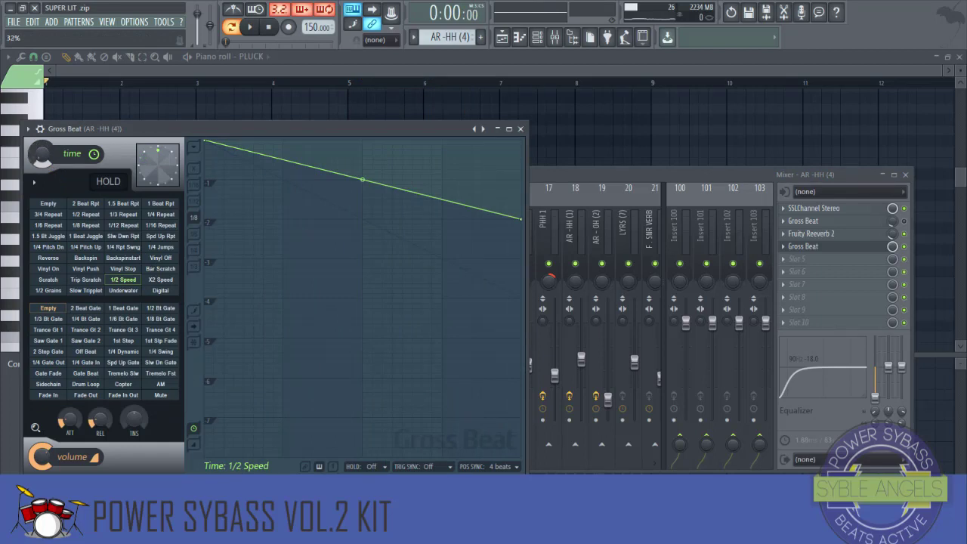
key(space)
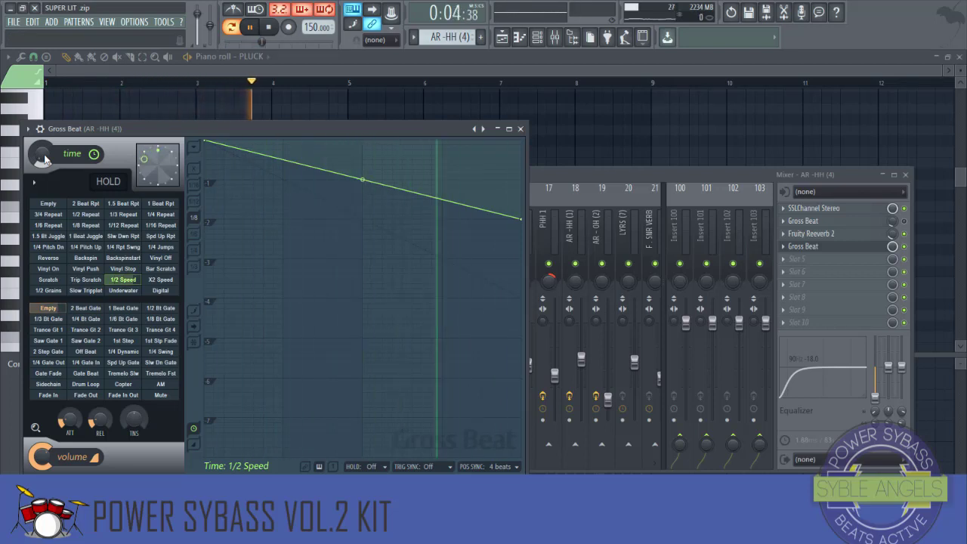
key(space)
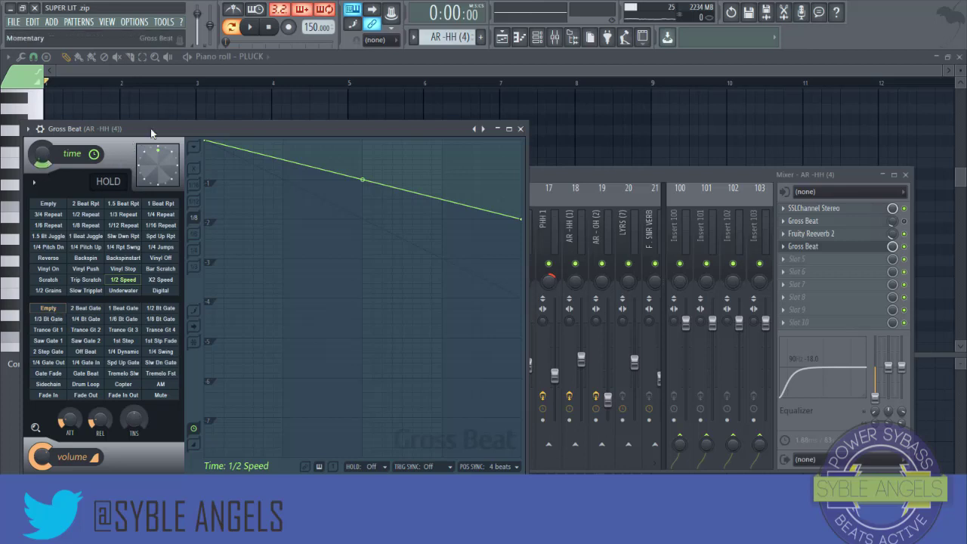
- Draw a stepped envelope in Gross Beat's Empty volume preset, muting the first quarter and a stretch of the second half, and play the pattern
drag(151, 132, 334, 100)
click(237, 278)
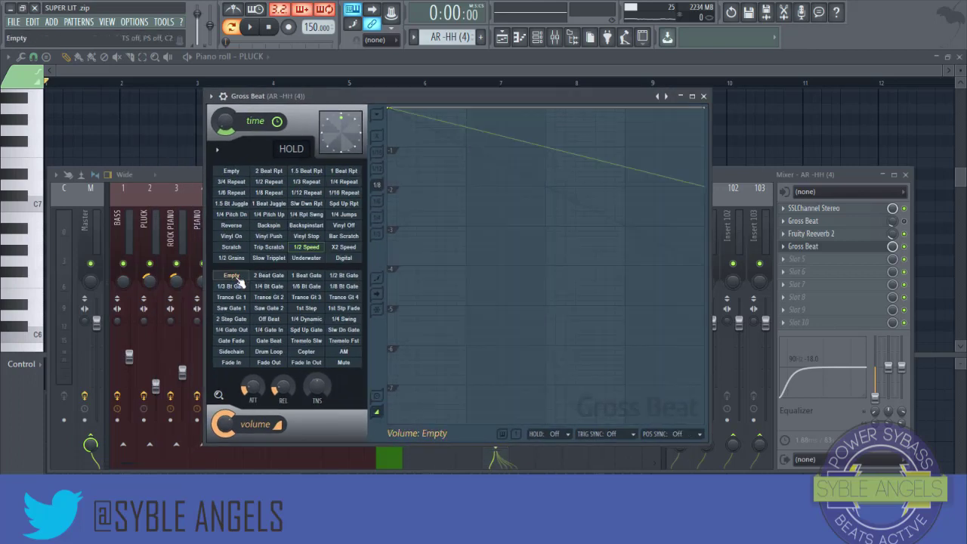
right_click(420, 124)
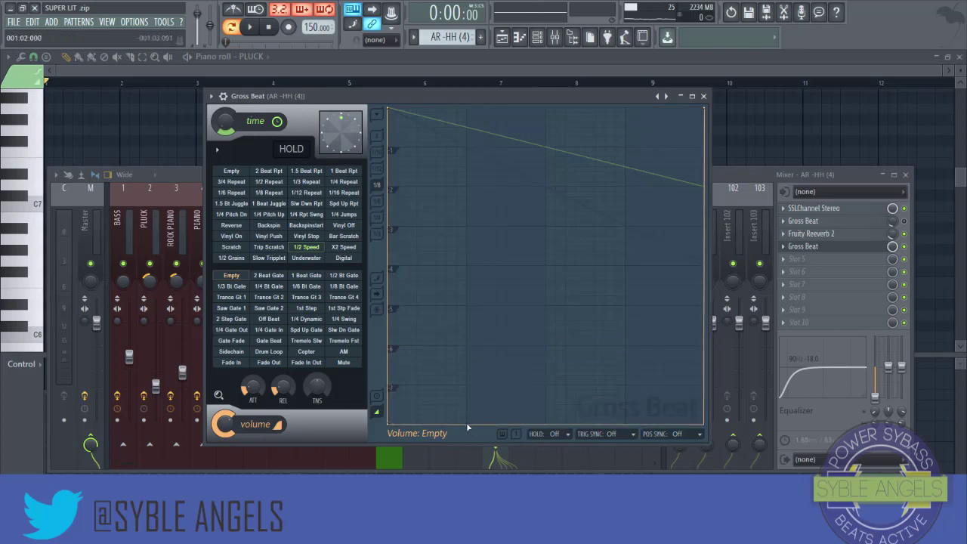
drag(466, 424, 456, 90)
drag(549, 110, 655, 72)
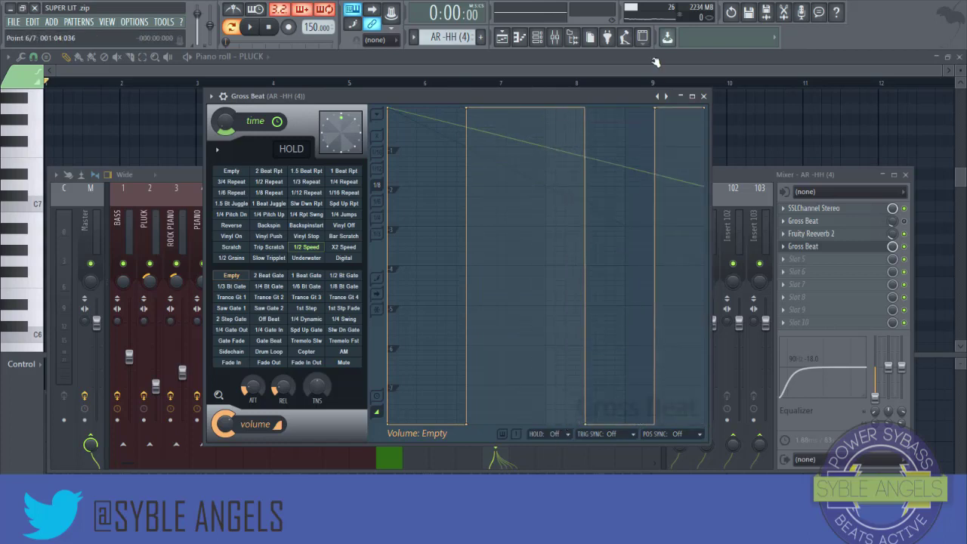
click(253, 29)
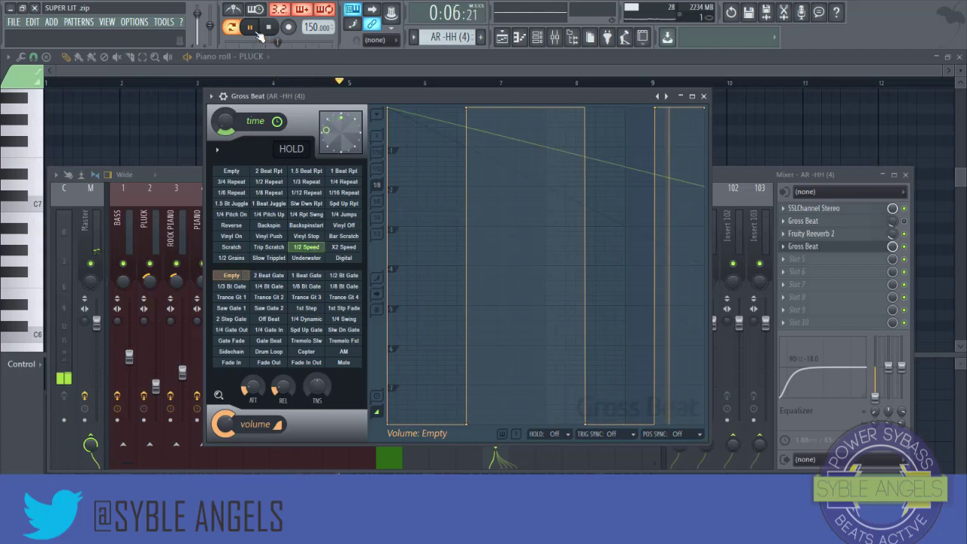
click(268, 27)
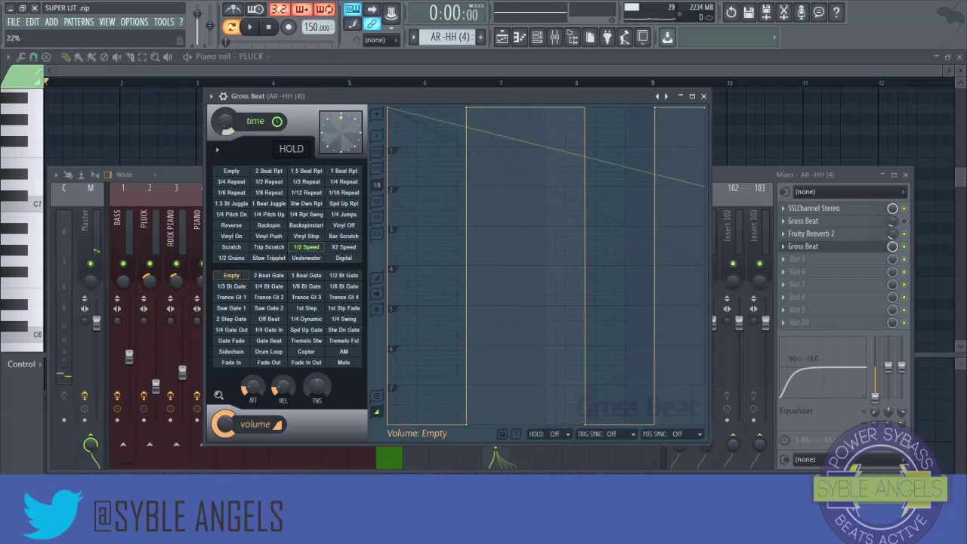
- Reset Gross Beat's time mix knob, lower the mix level of effect slot 4 on AR -HH (4), and play the pattern
right_click(223, 129)
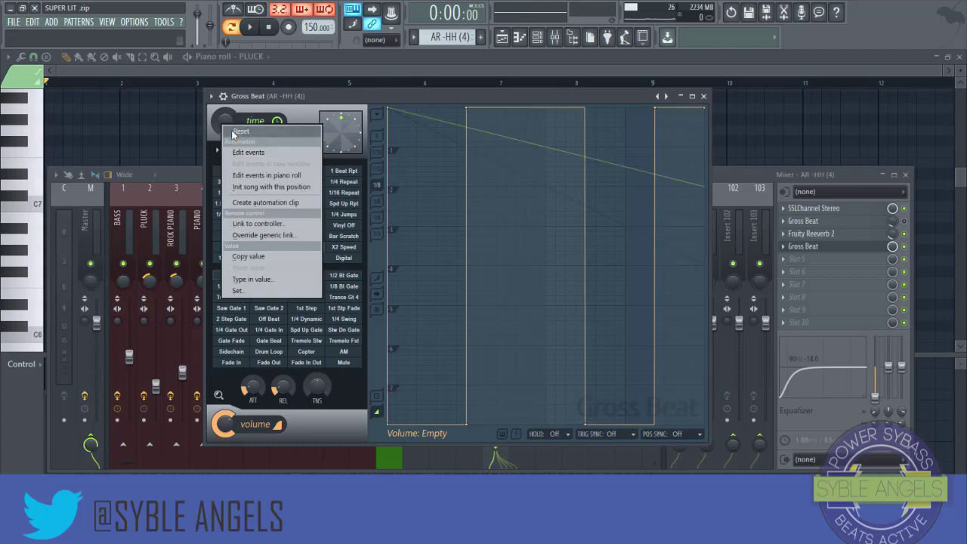
click(240, 136)
click(894, 249)
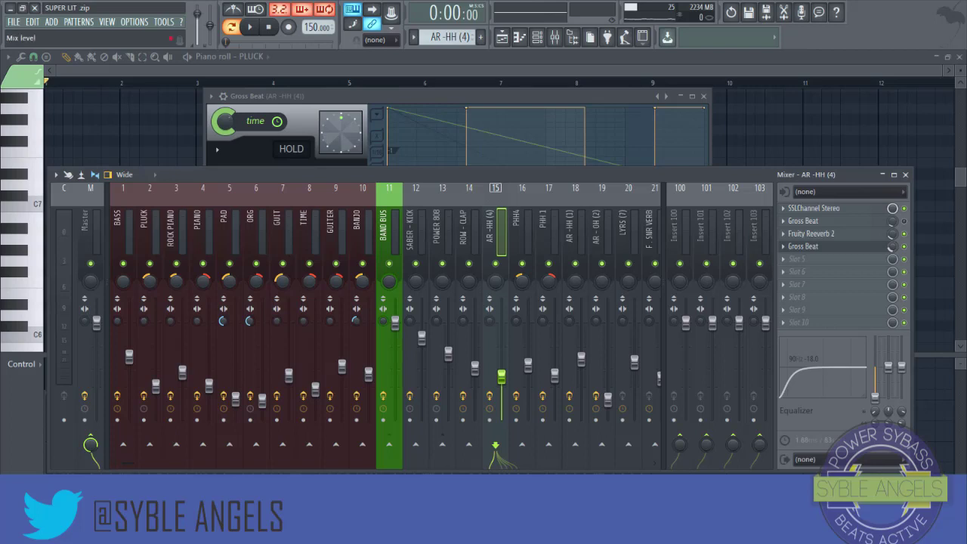
key(space)
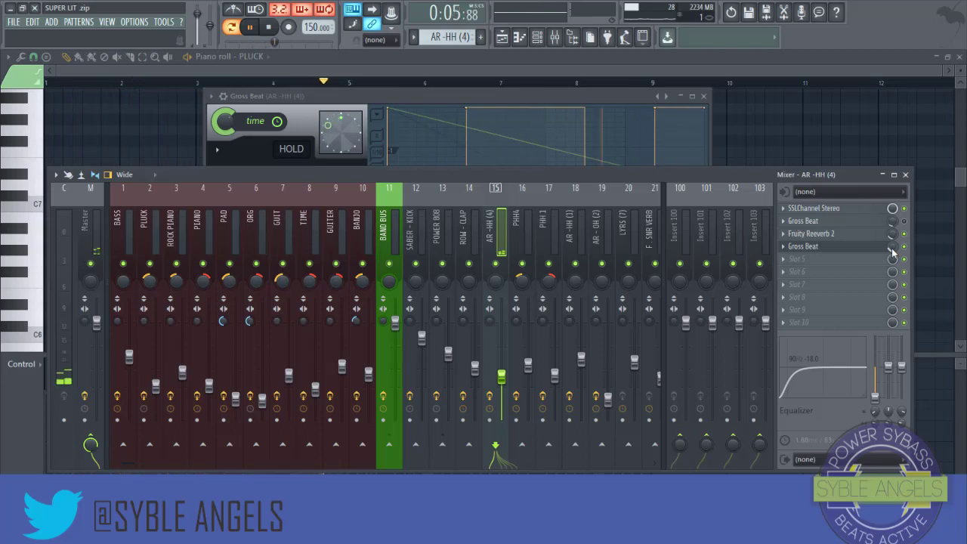
key(space)
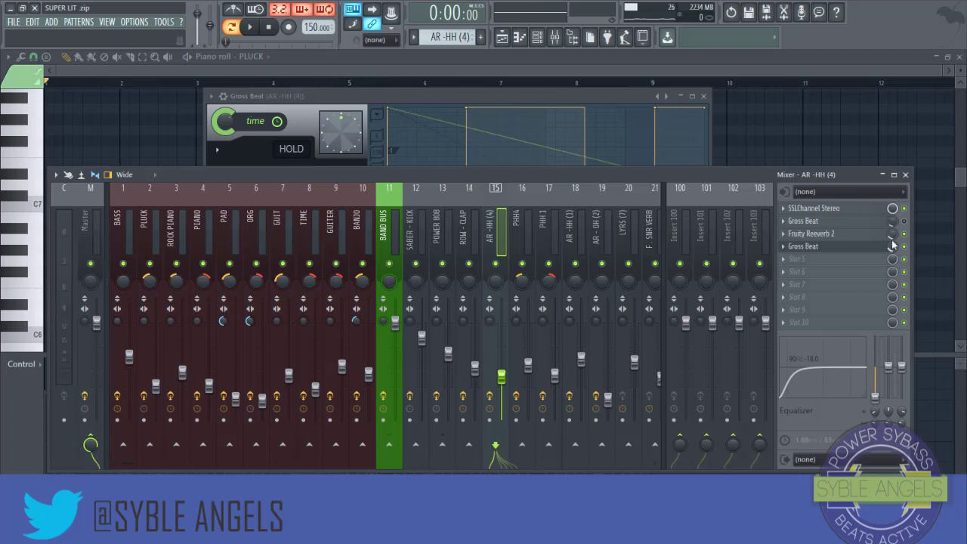
- Close the mixer and Gross Beat, open the ROCK PIANO pattern in the piano roll, and play it
click(906, 176)
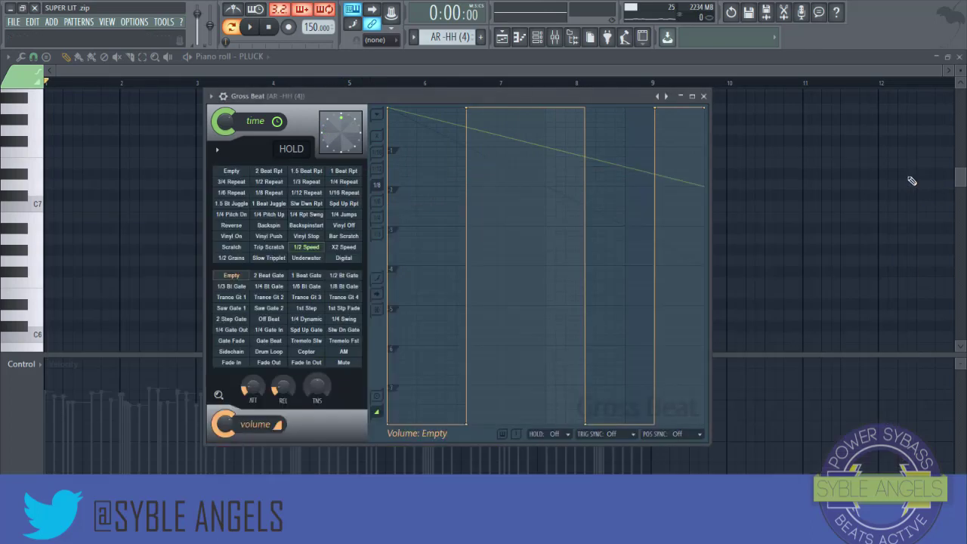
click(705, 97)
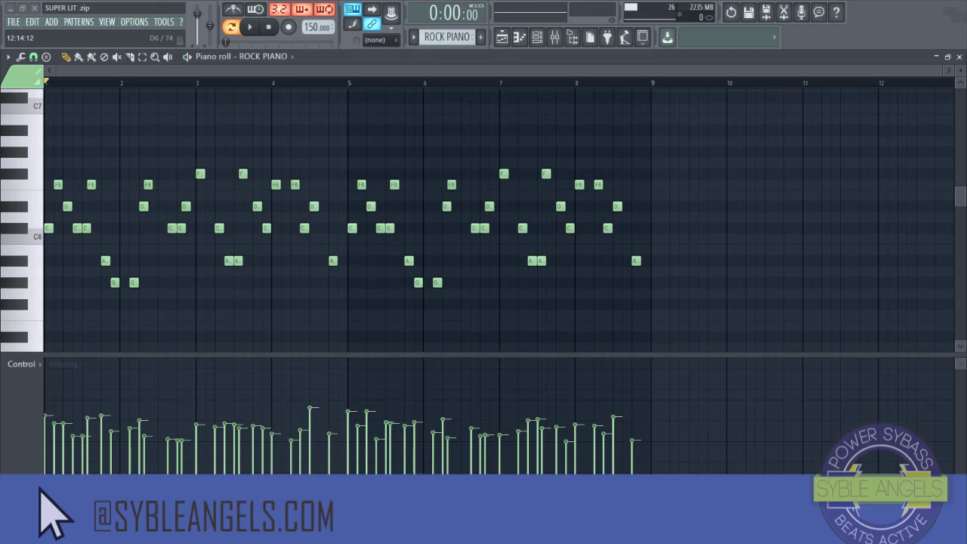
click(252, 27)
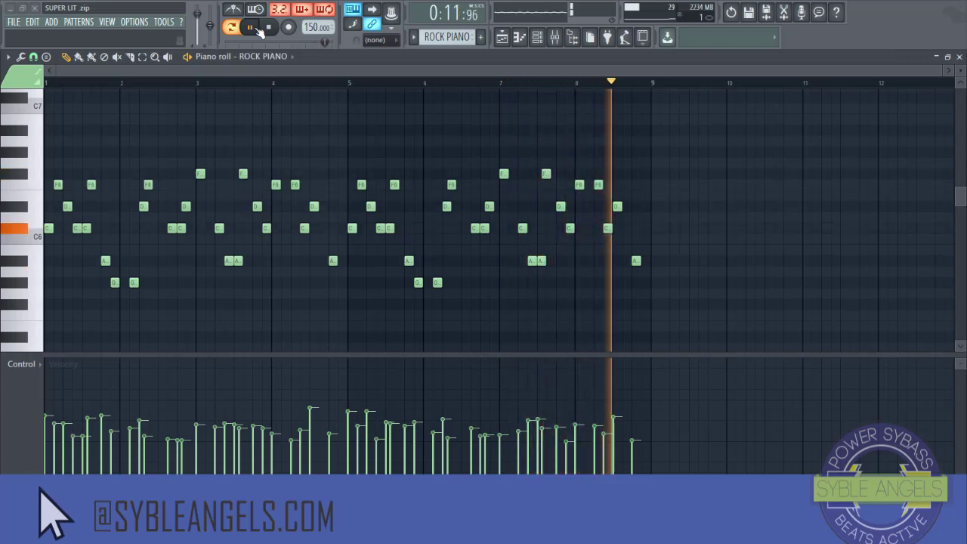
click(269, 27)
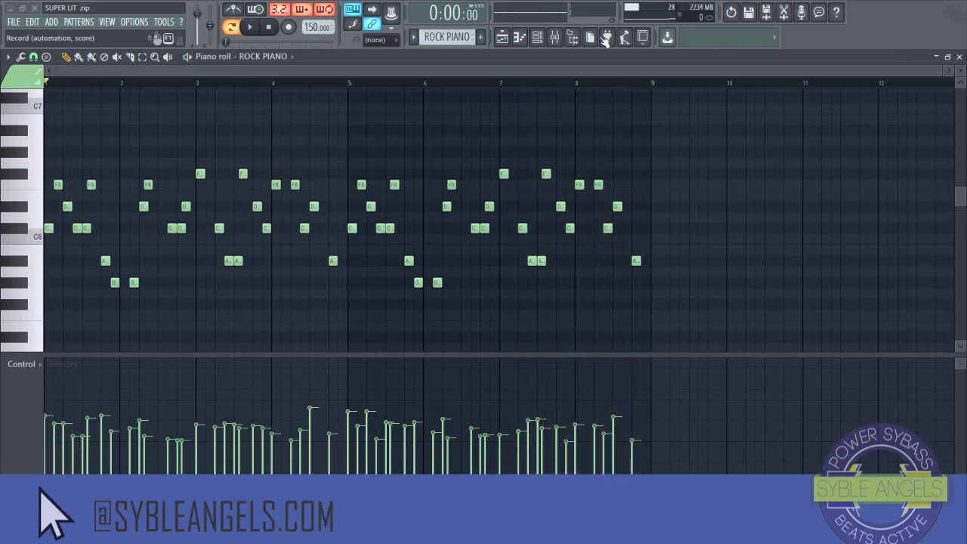
- Close the piano roll, open the mixer, and select the ROCK PIANO track
click(607, 38)
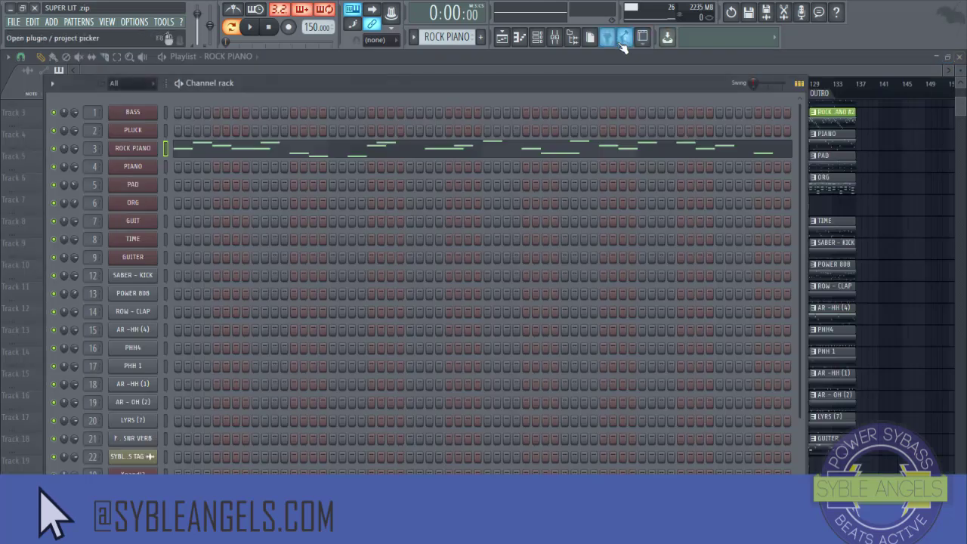
click(624, 38)
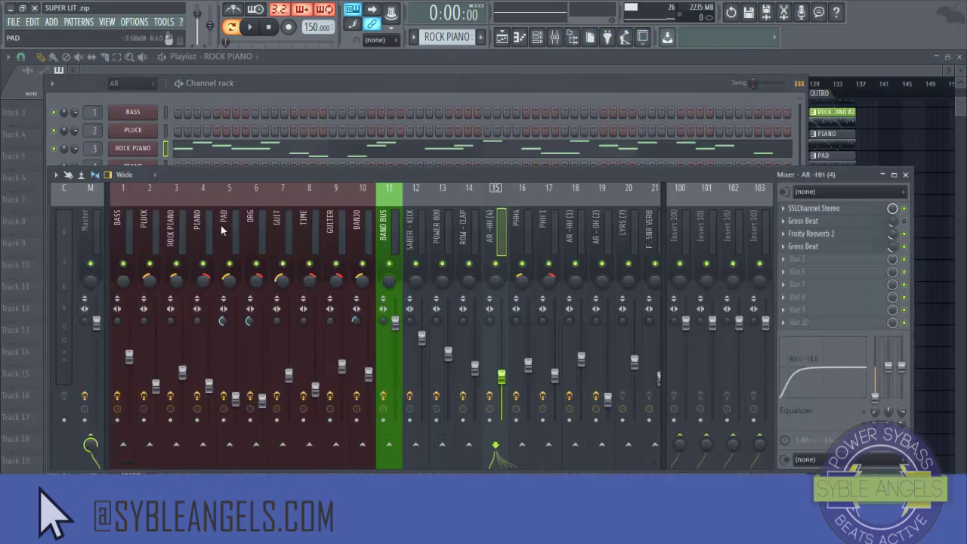
click(199, 227)
click(188, 233)
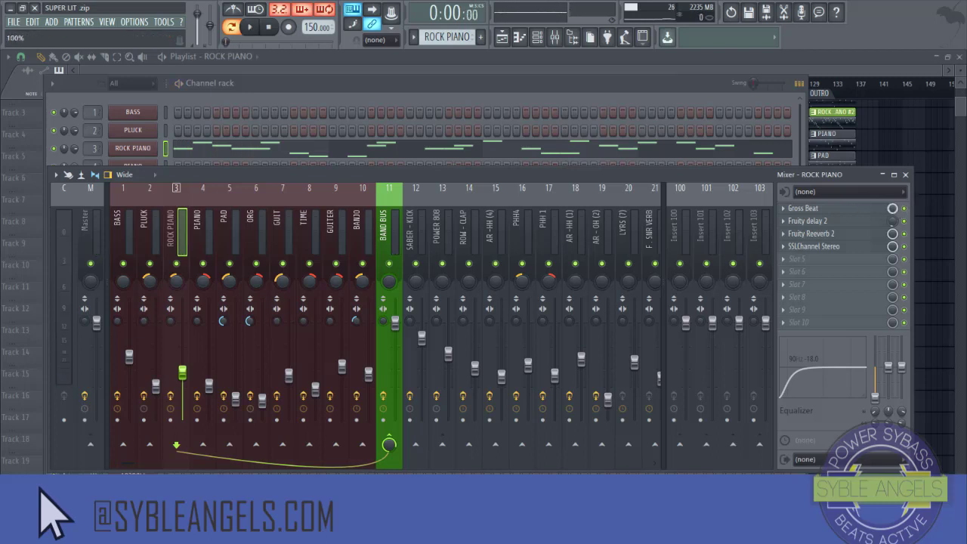
- Open Gross Beat on ROCK PIANO, play the pattern, and replay it with the effect slot's mix level lowered
click(857, 209)
click(892, 209)
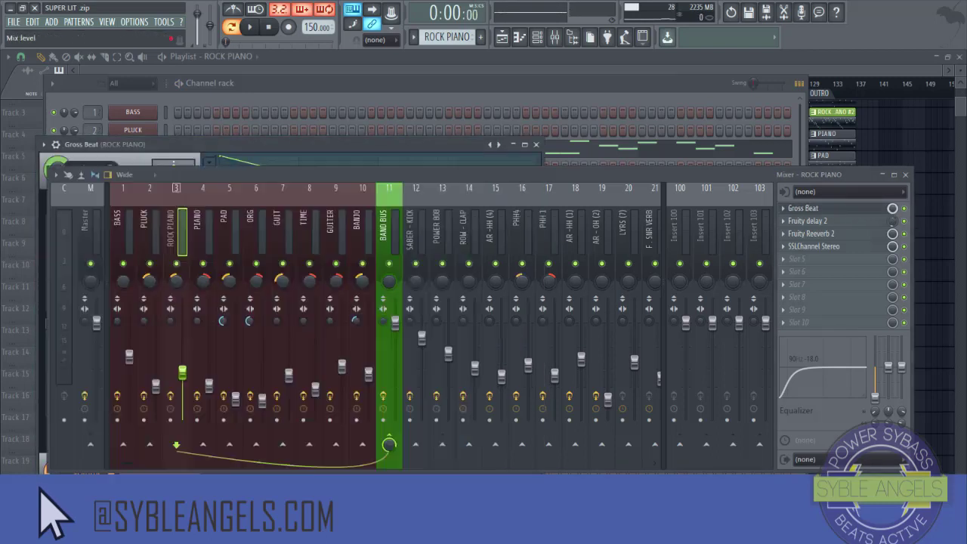
key(space)
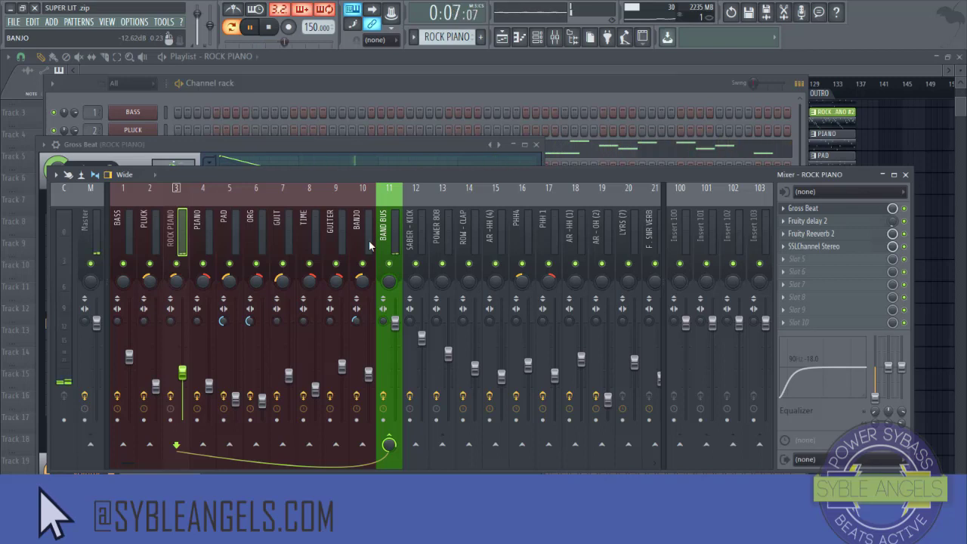
click(271, 31)
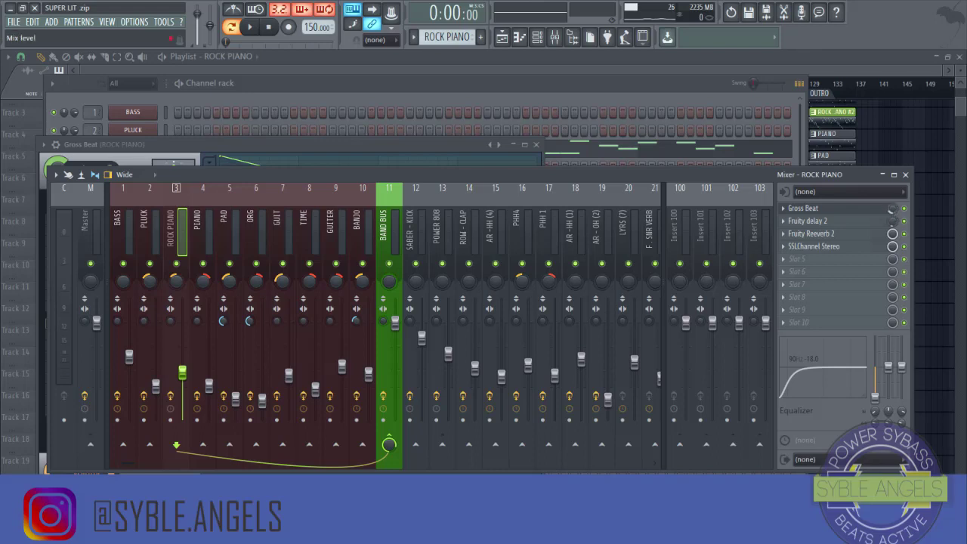
key(space)
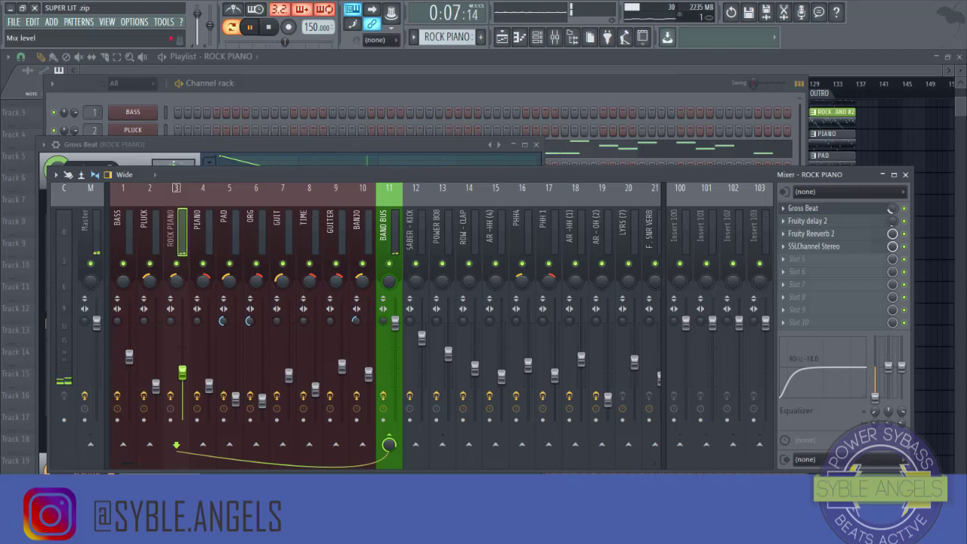
key(space)
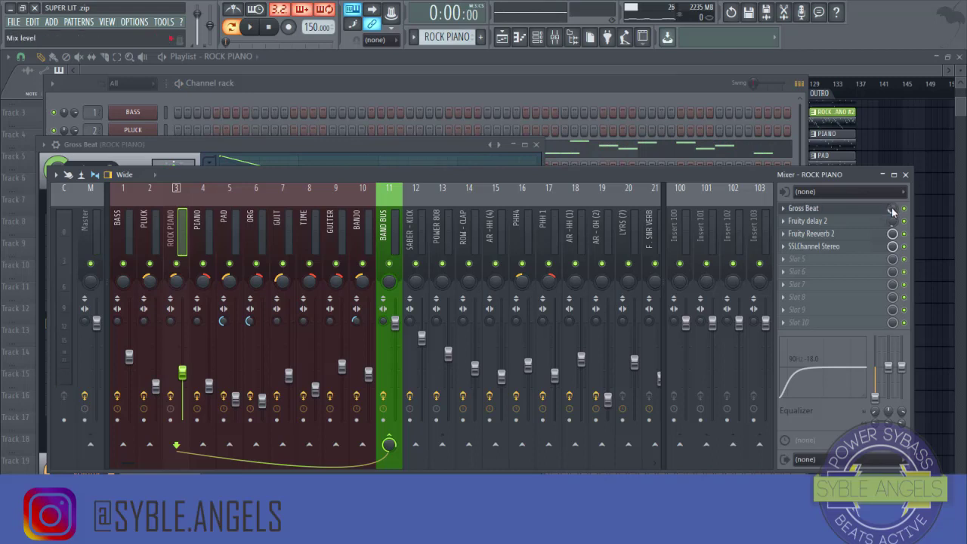
- Open Edison on the ROCK PIANO mixer track and record the pattern into it while it plays
right_click(181, 221)
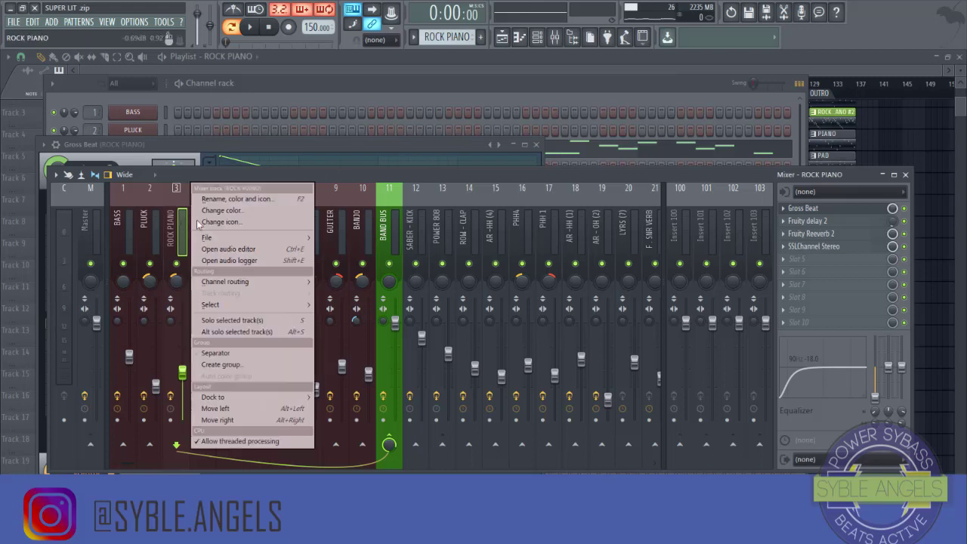
click(254, 247)
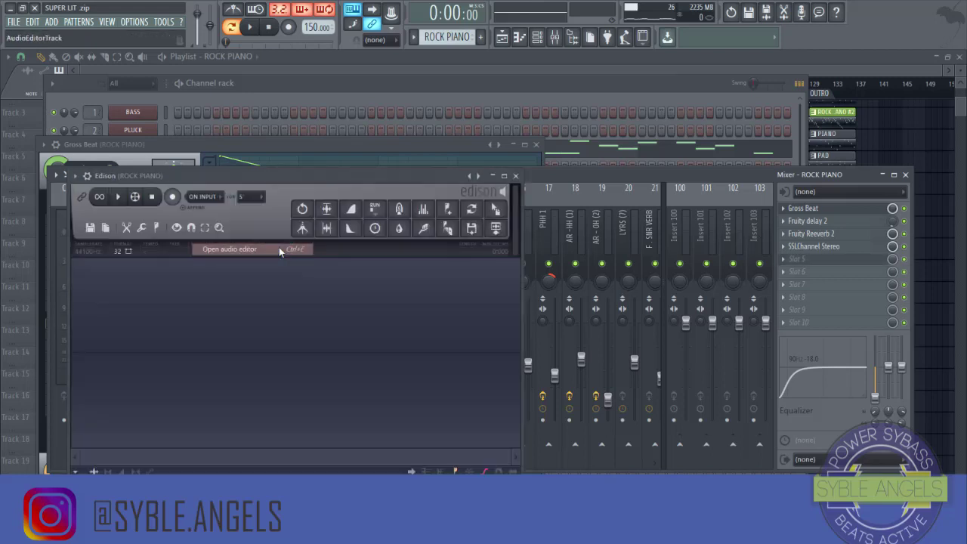
drag(307, 177, 400, 93)
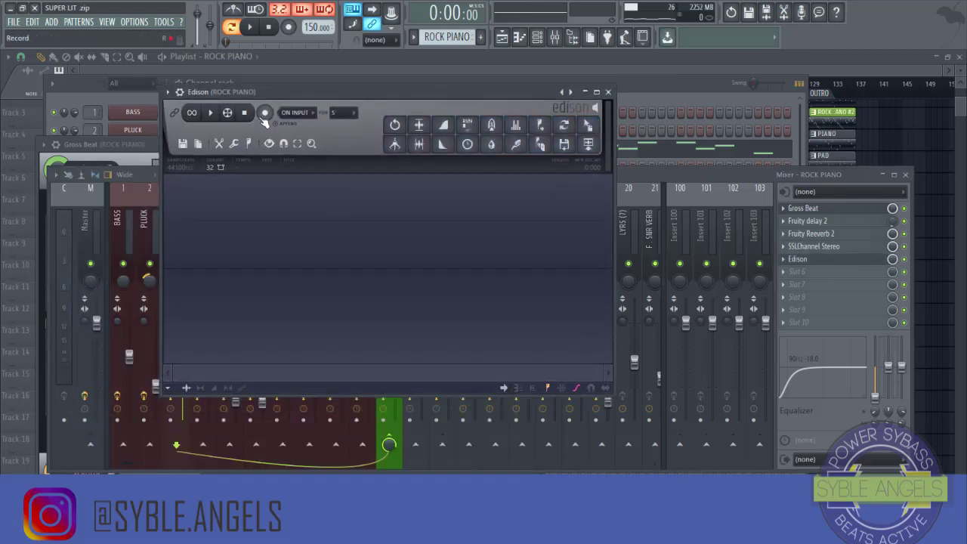
click(250, 28)
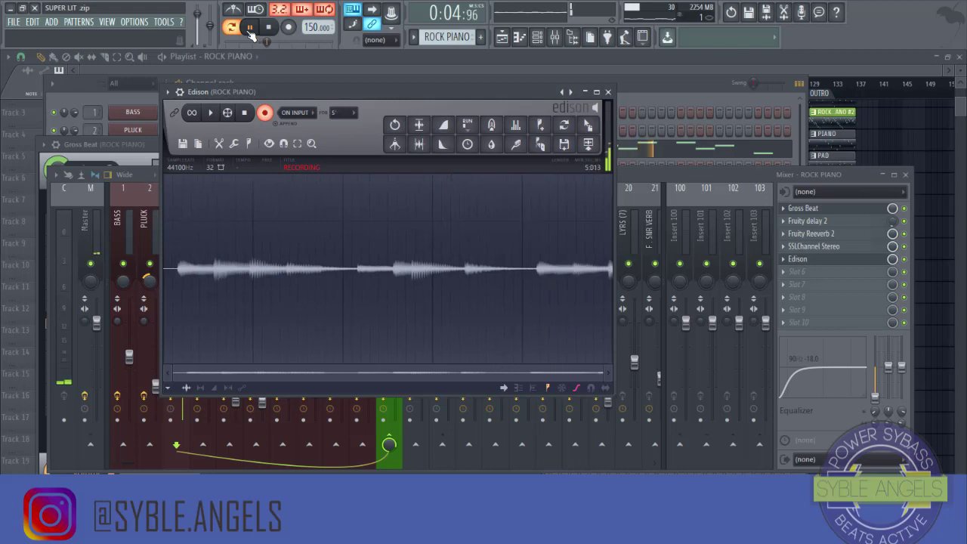
click(270, 112)
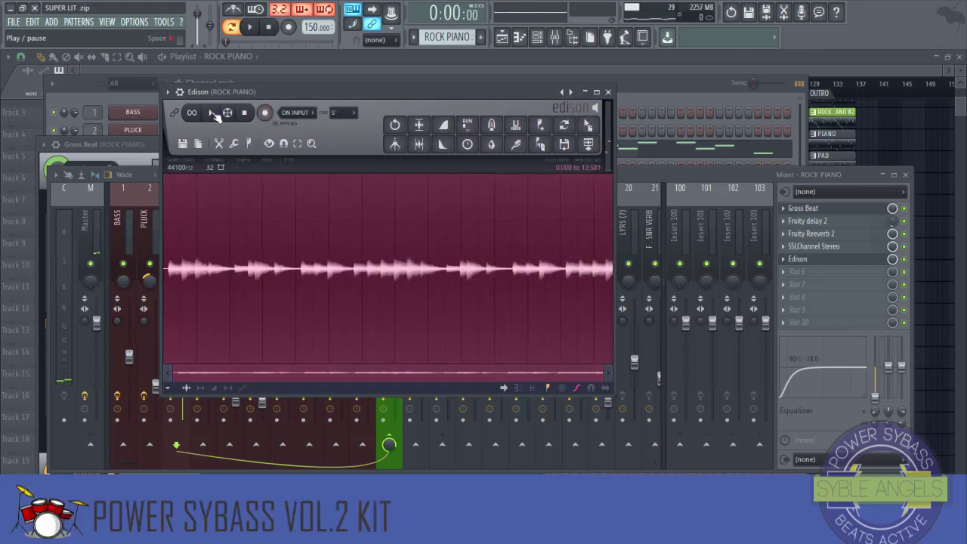
- Trim the silence from the Edison recording and set its tempo to 150 BPM in the sample properties
click(419, 143)
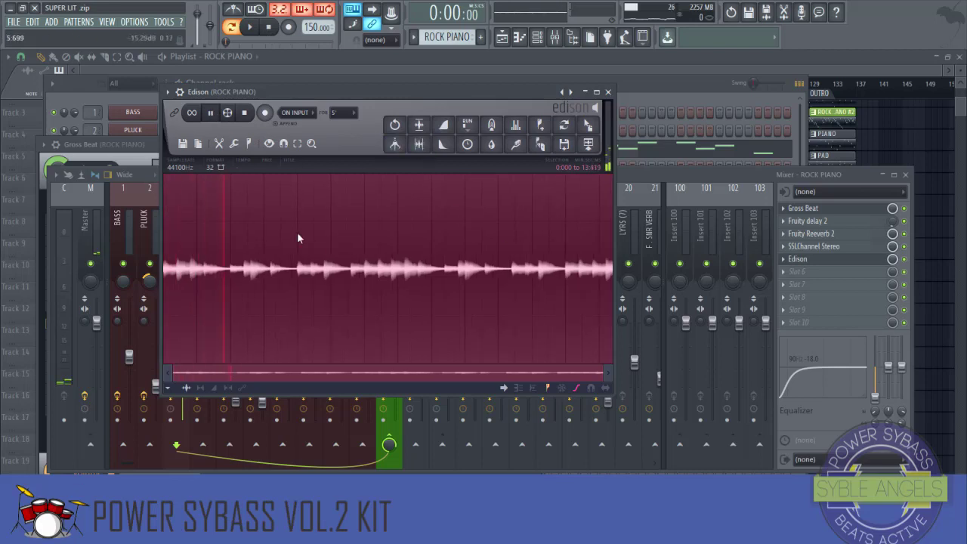
click(198, 144)
click(226, 161)
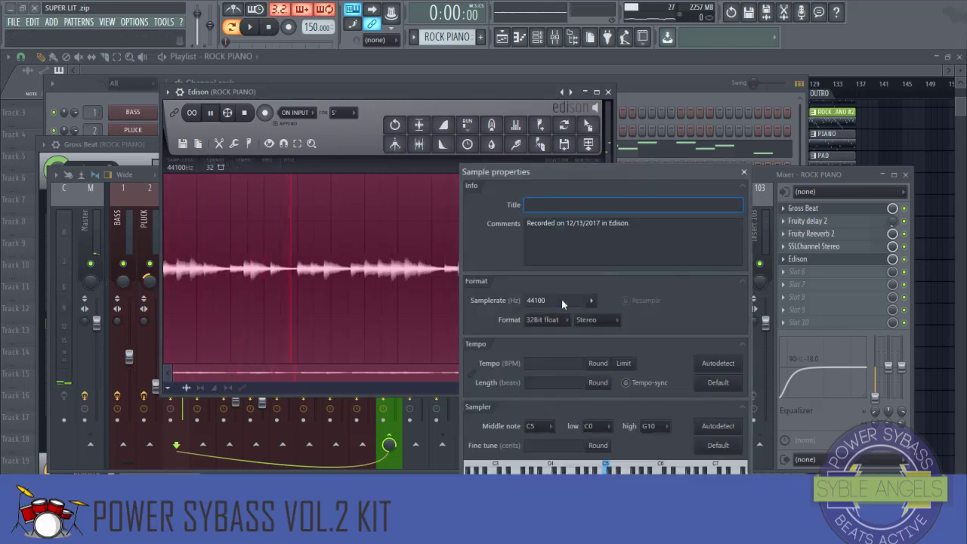
key(Escape)
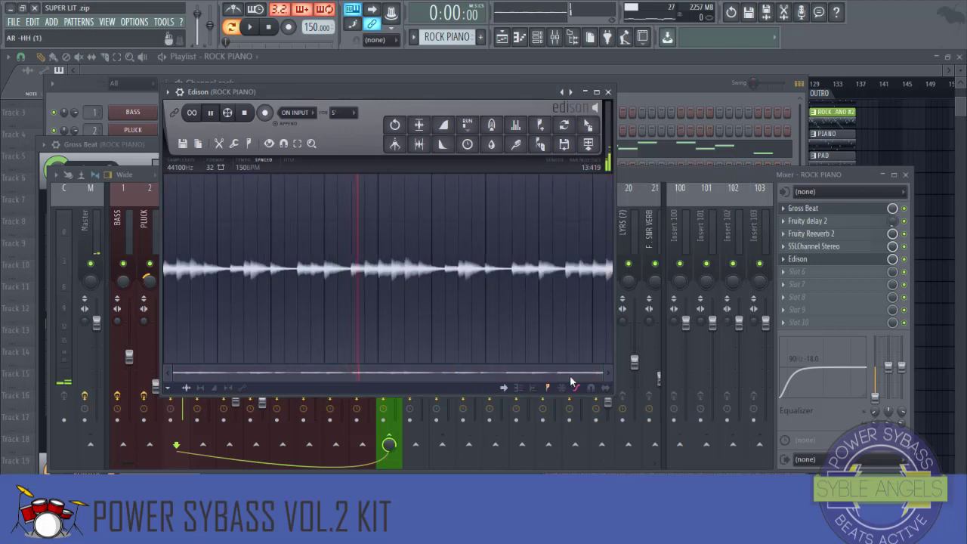
- Delete the recording's excess tail in Edison so that the sample ends at 12.800 seconds
scroll(579, 293, up, 4)
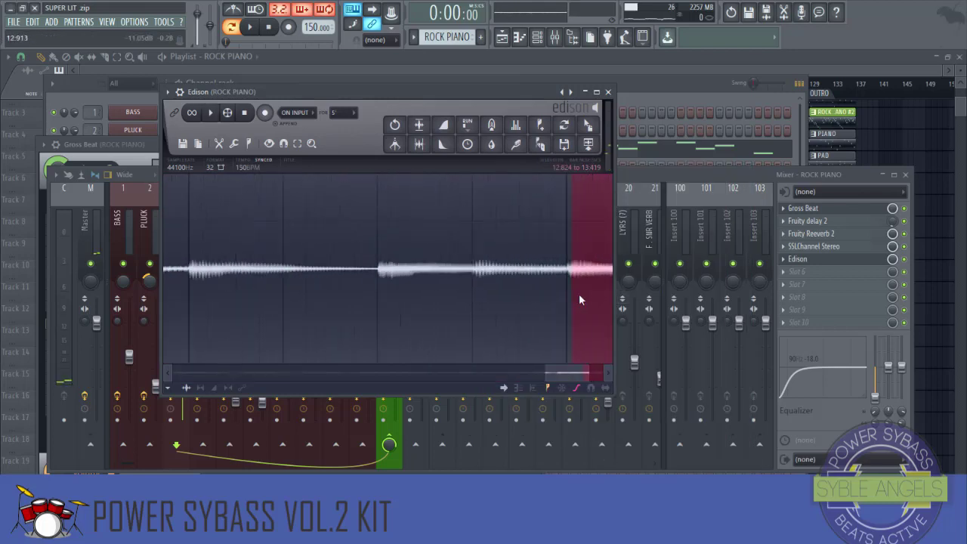
click(541, 294)
scroll(540, 294, down, 4)
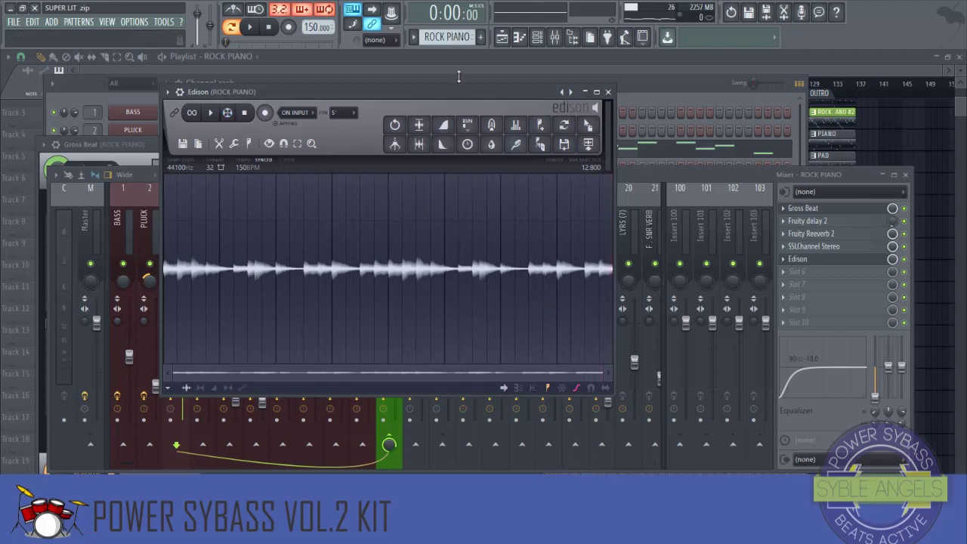
- Place the Edison recording as an audio clip at bar 1 of Track 26 in the playlist
click(503, 38)
scroll(456, 146, right, 10)
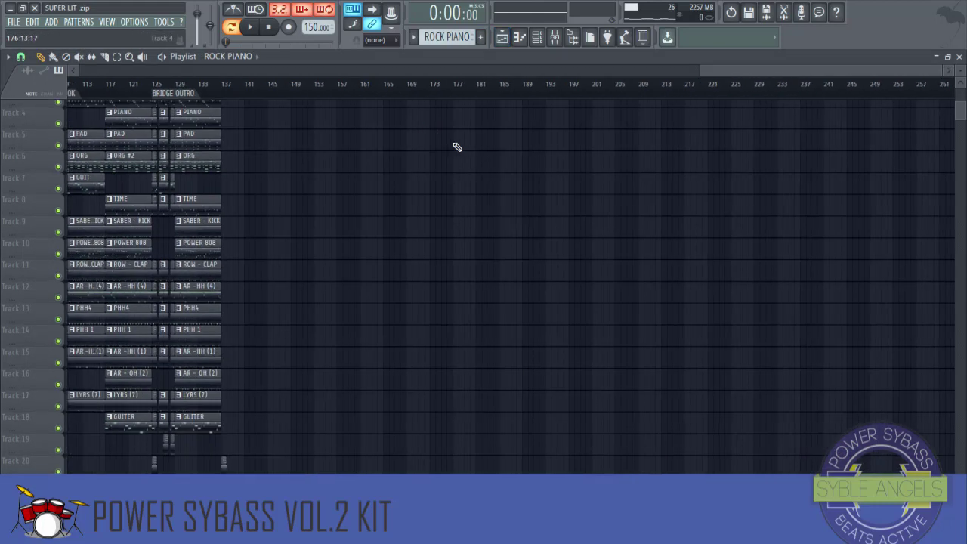
scroll(386, 168, down, 5)
scroll(398, 168, down, 3)
drag(734, 73, 146, 86)
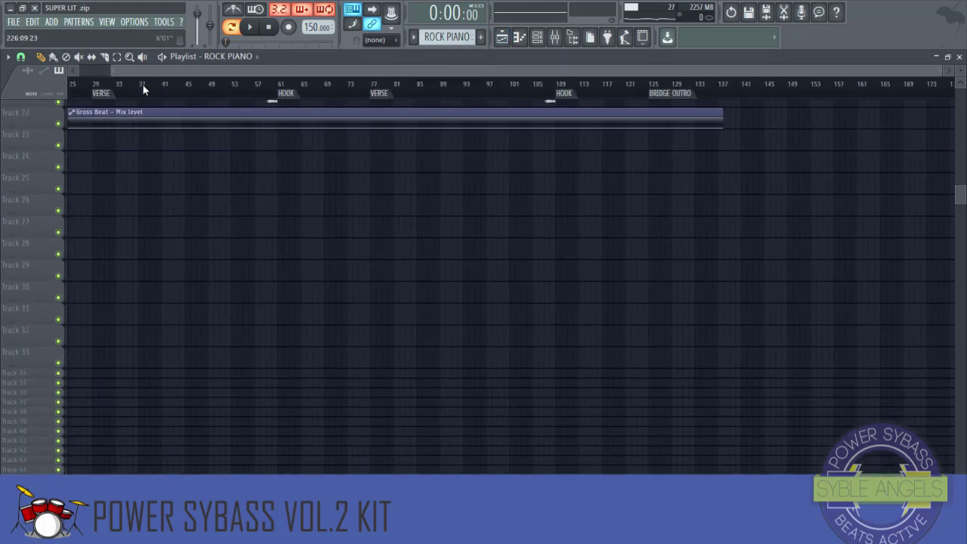
click(556, 38)
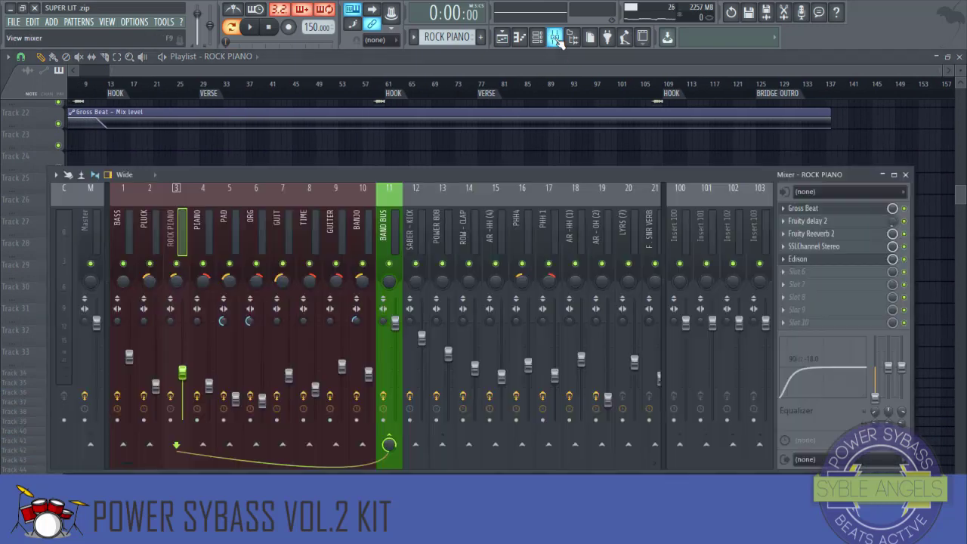
click(847, 261)
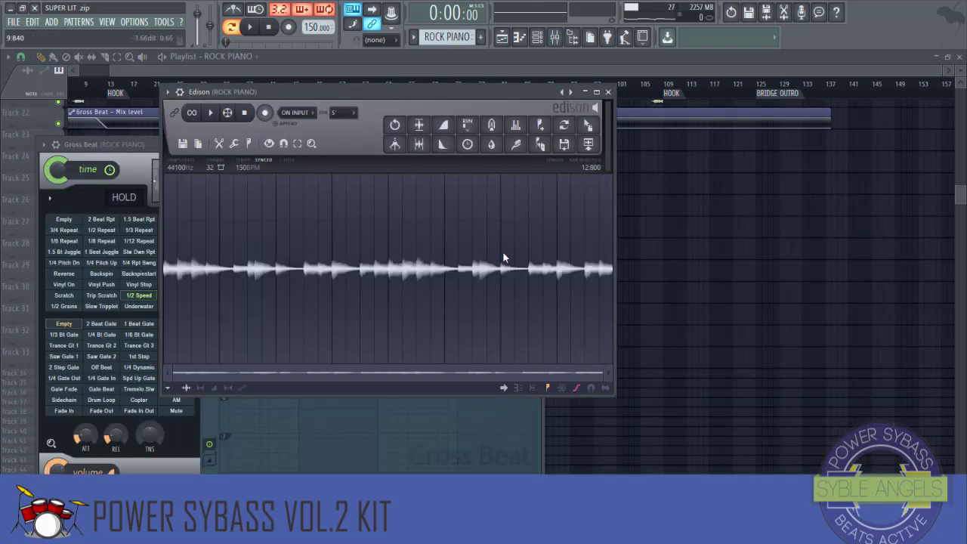
drag(587, 145, 645, 251)
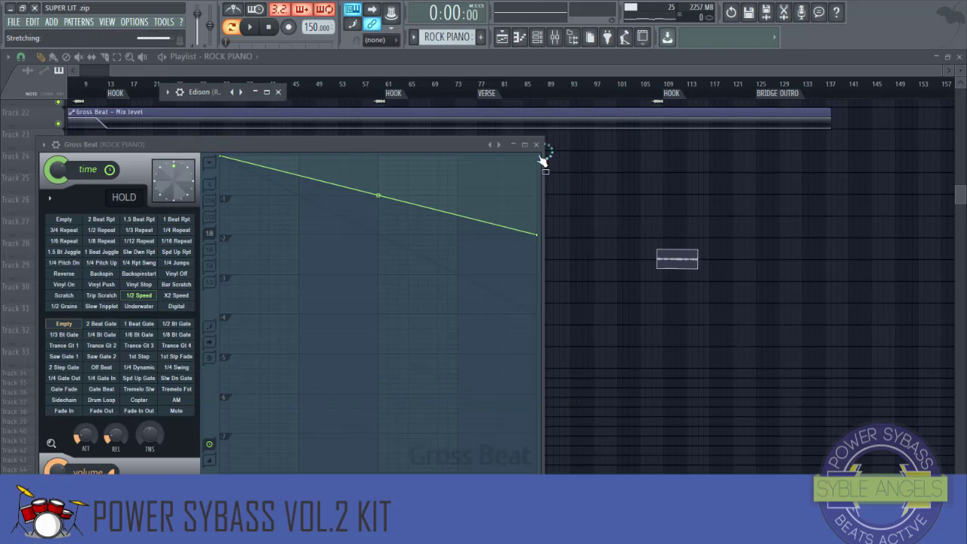
drag(542, 161, 17, 205)
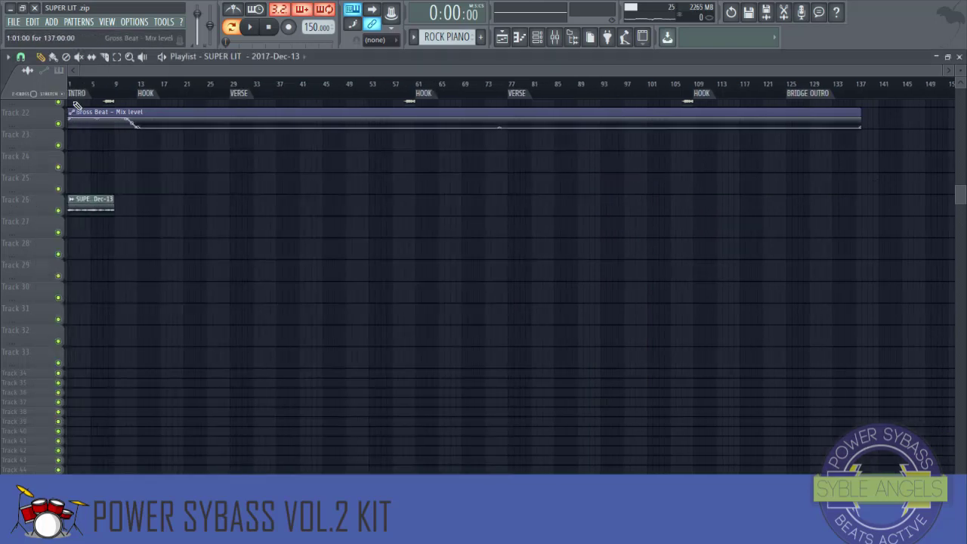
- Solo playlist Track 26, view the new audio clip's channel settings, and play the clip
scroll(83, 91, up, 10)
right_click(58, 211)
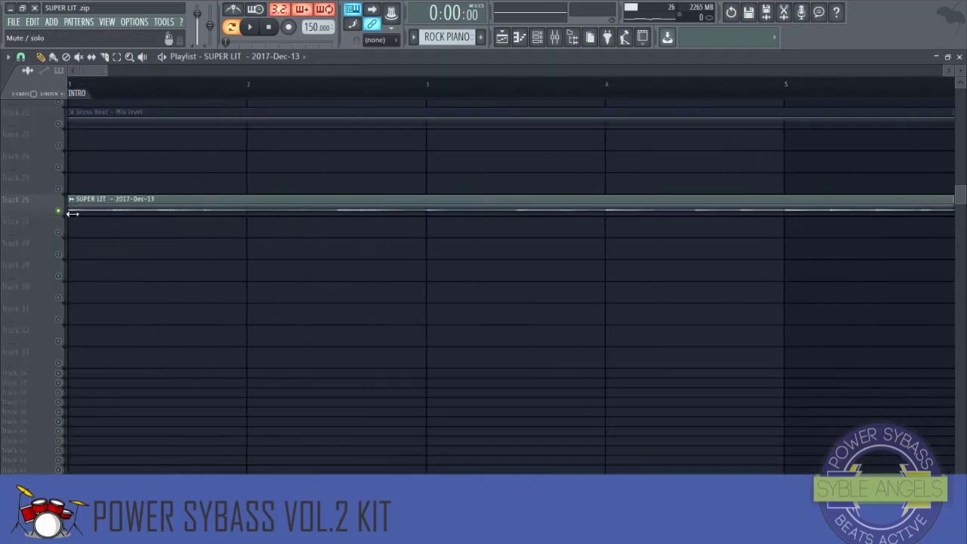
double_click(72, 211)
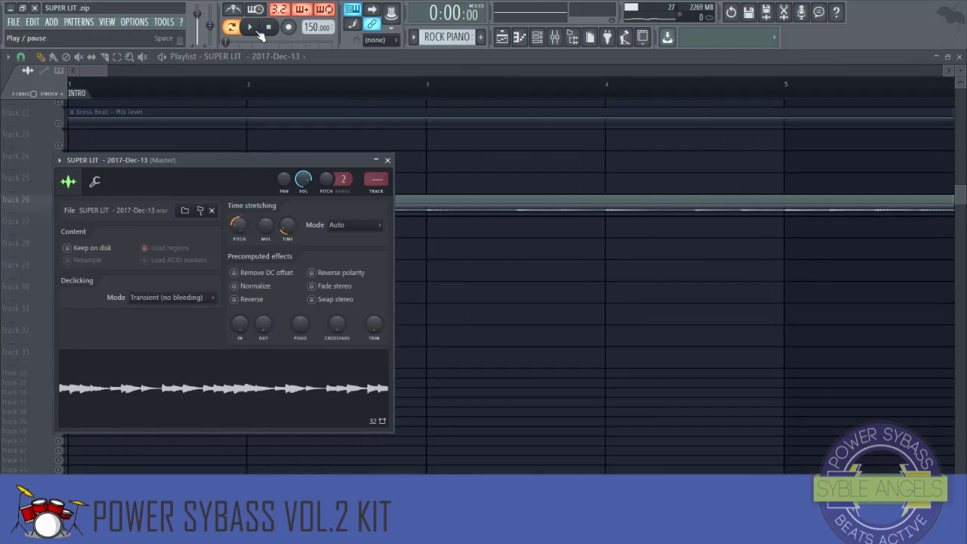
key(space)
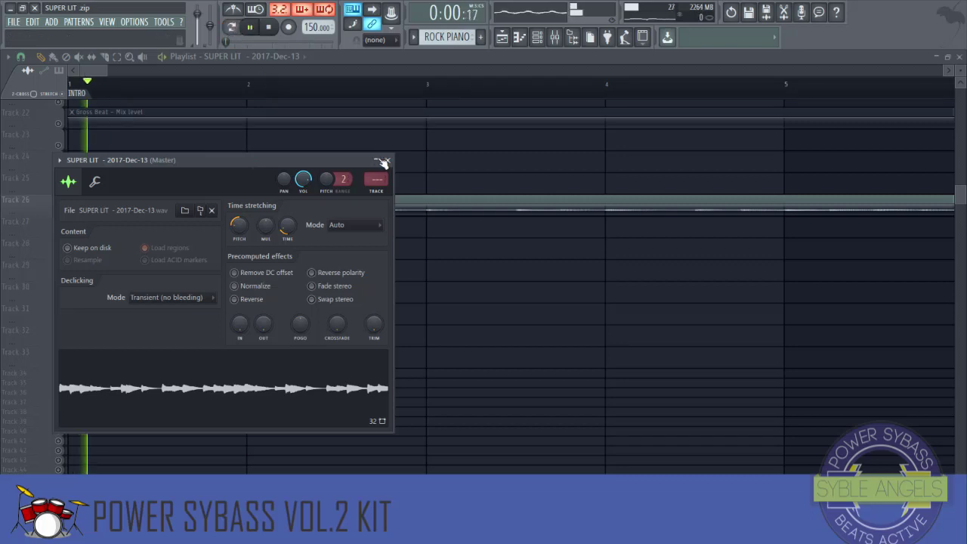
click(388, 160)
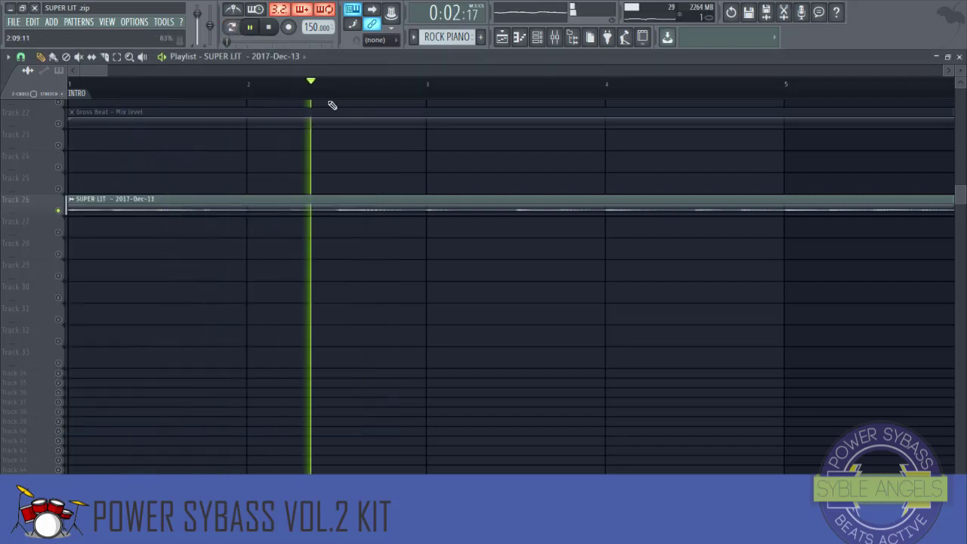
scroll(334, 86, down, 4)
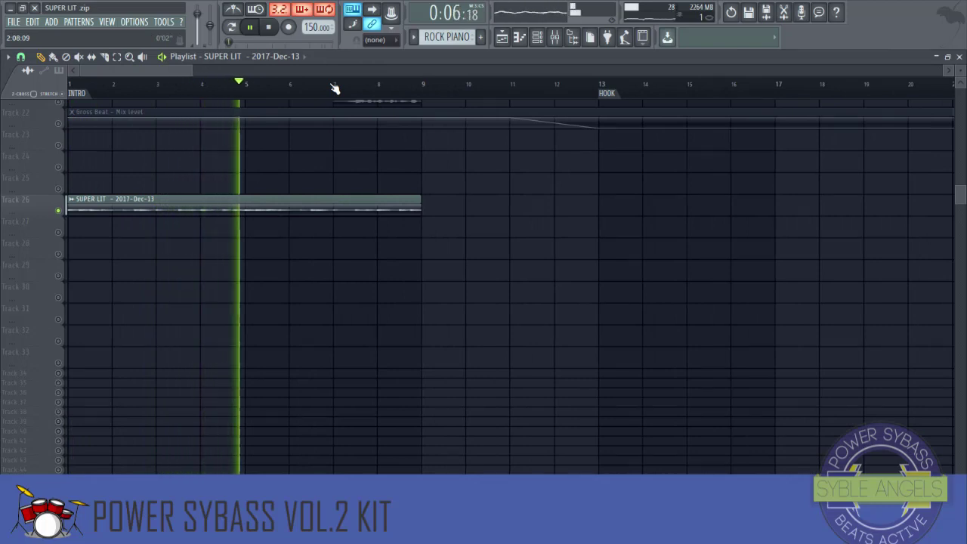
key(space)
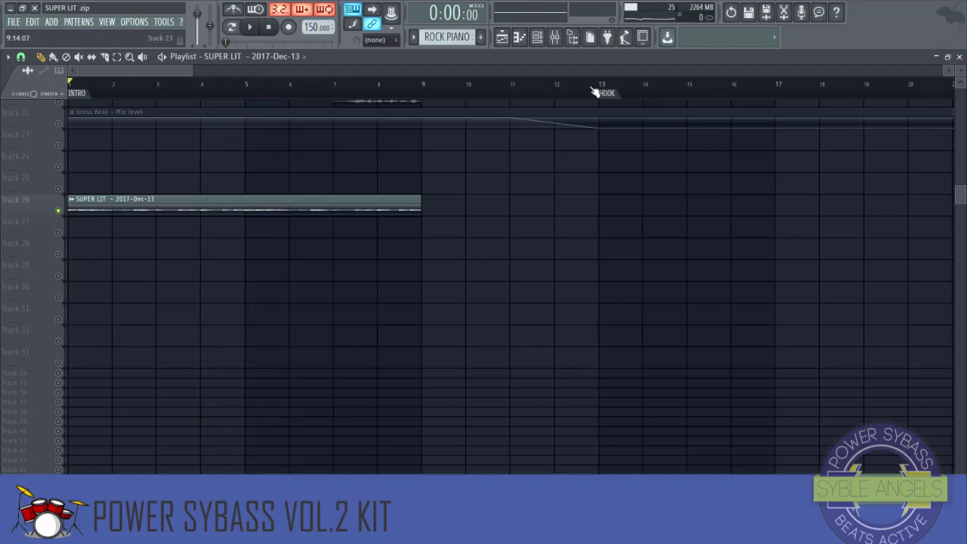
- Route the SUPER LIT - 2017-Dec-13 audio clip's channel to Insert 25 in the mixer
click(556, 44)
scroll(355, 239, down, 5)
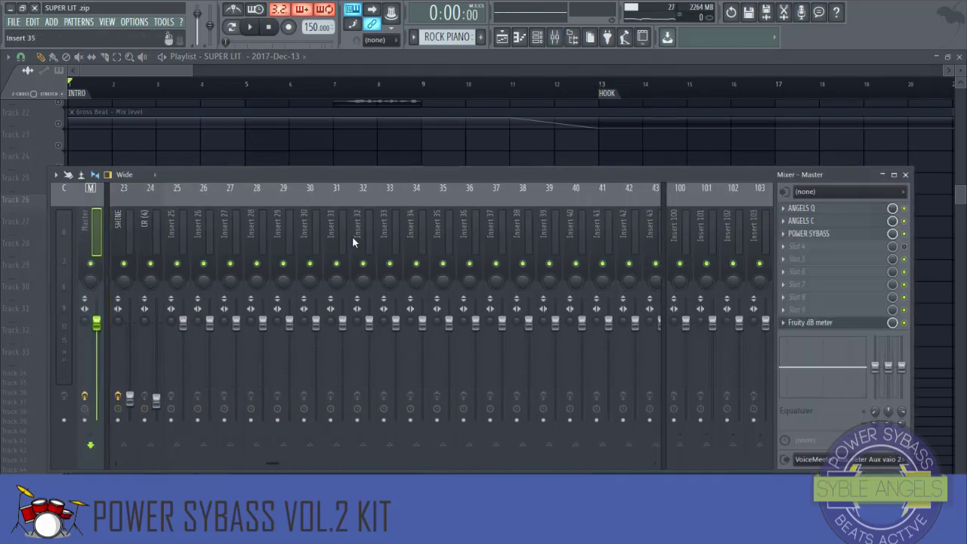
scroll(329, 229, up, 1)
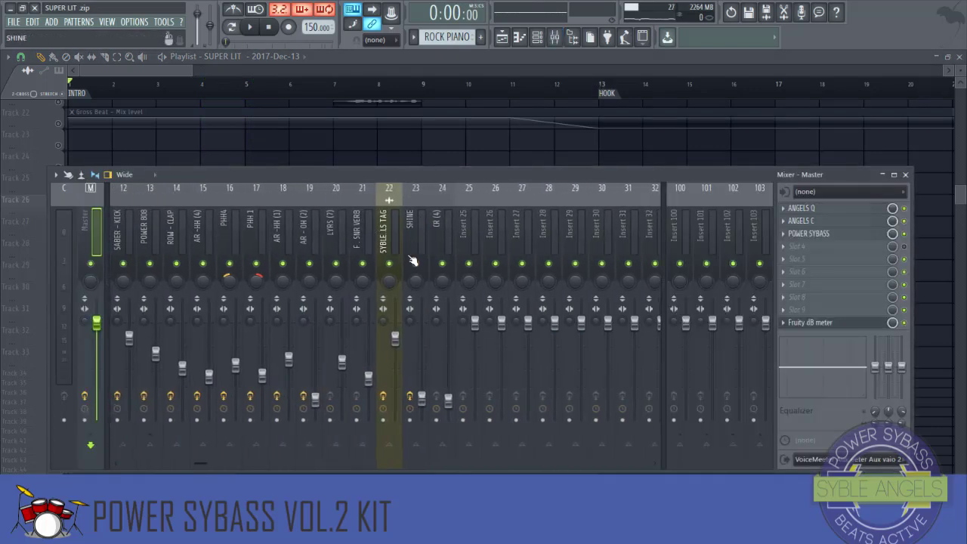
right_click(478, 236)
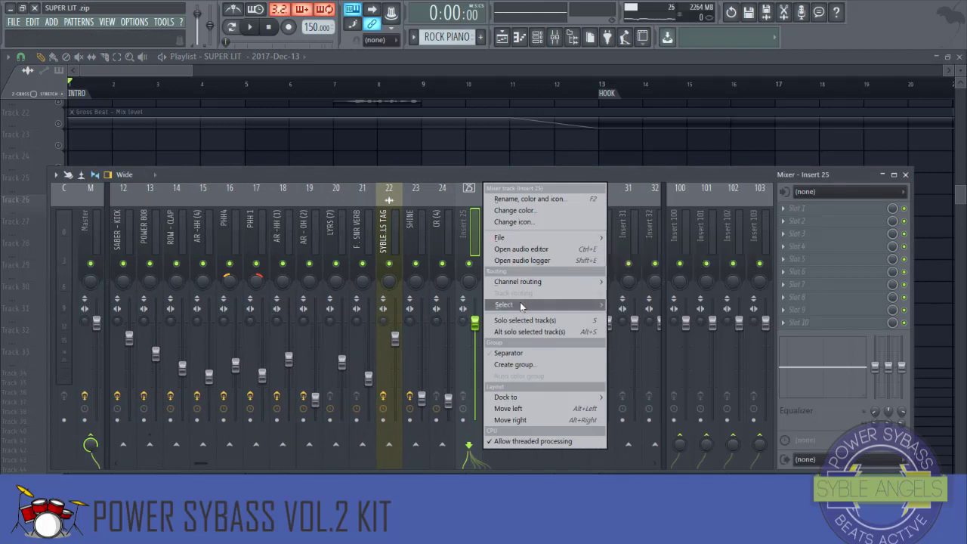
mouse_move(550, 282)
click(638, 281)
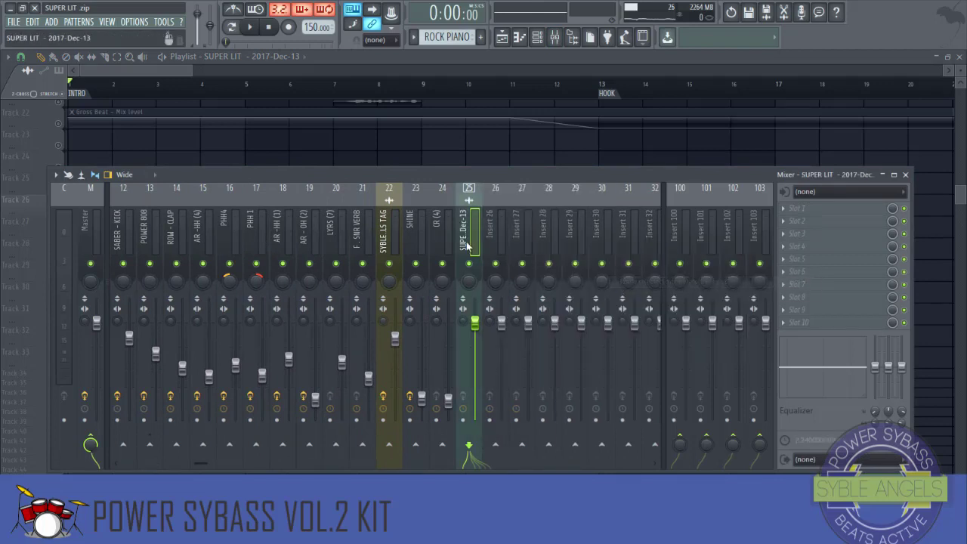
- Load Fruity delay 2 in effect slot 1 of Insert 25, adjust its input volume and lower its mix level
click(787, 211)
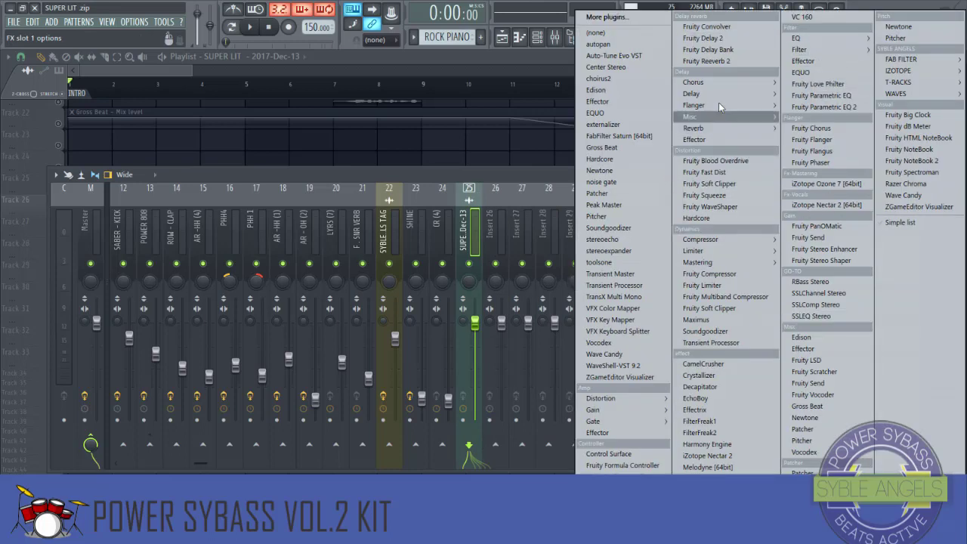
mouse_move(726, 94)
click(809, 104)
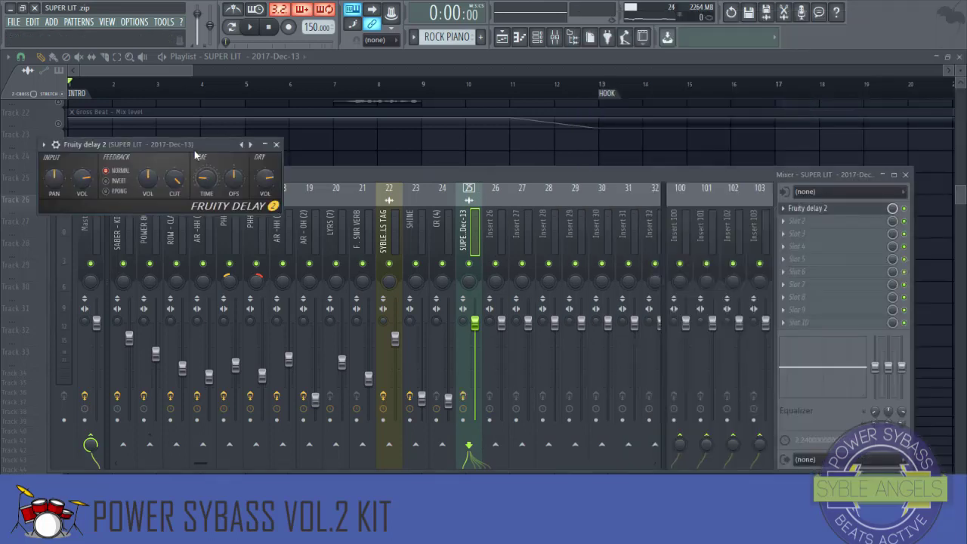
drag(195, 144, 523, 141)
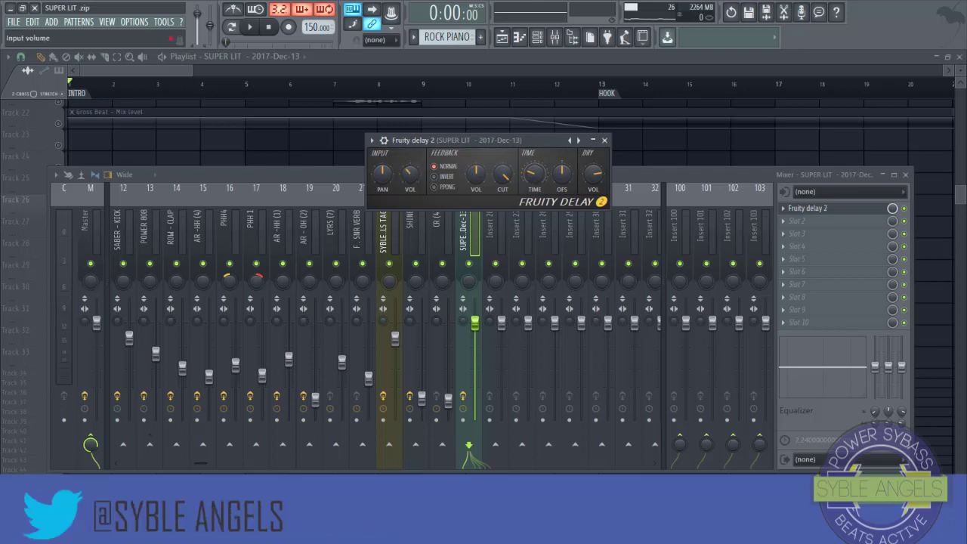
right_click(415, 180)
click(422, 180)
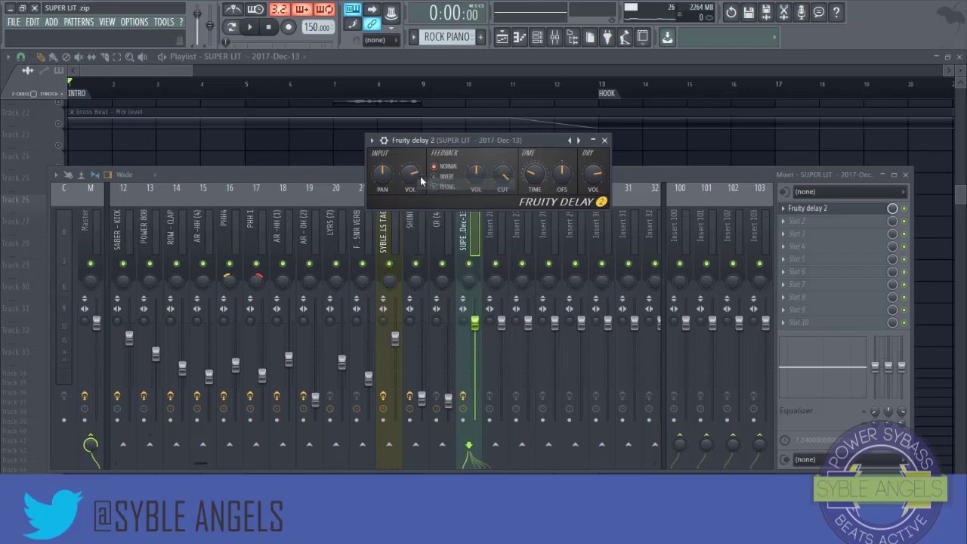
click(892, 211)
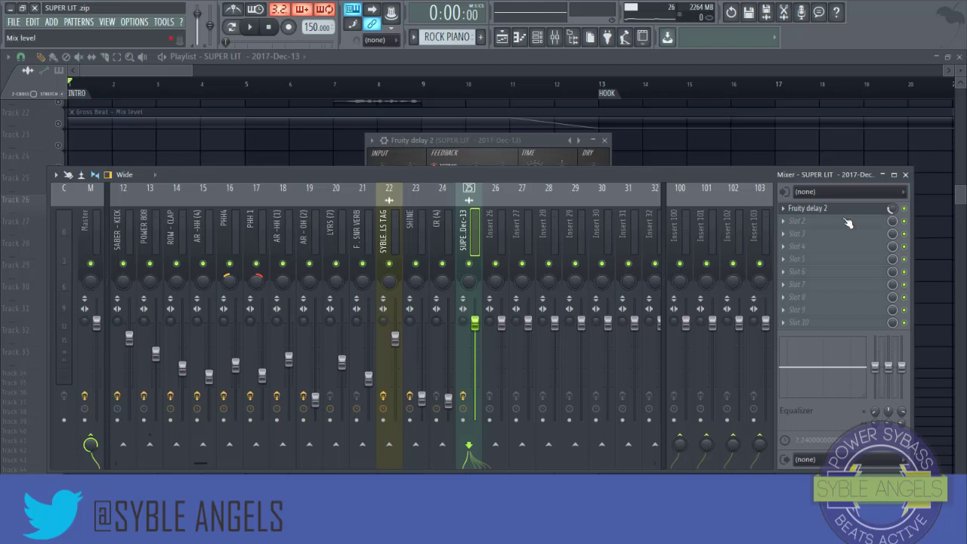
- Load Fruity Reeverb 2 in effect slot 2 of Insert 25 and lower its mix level
click(783, 222)
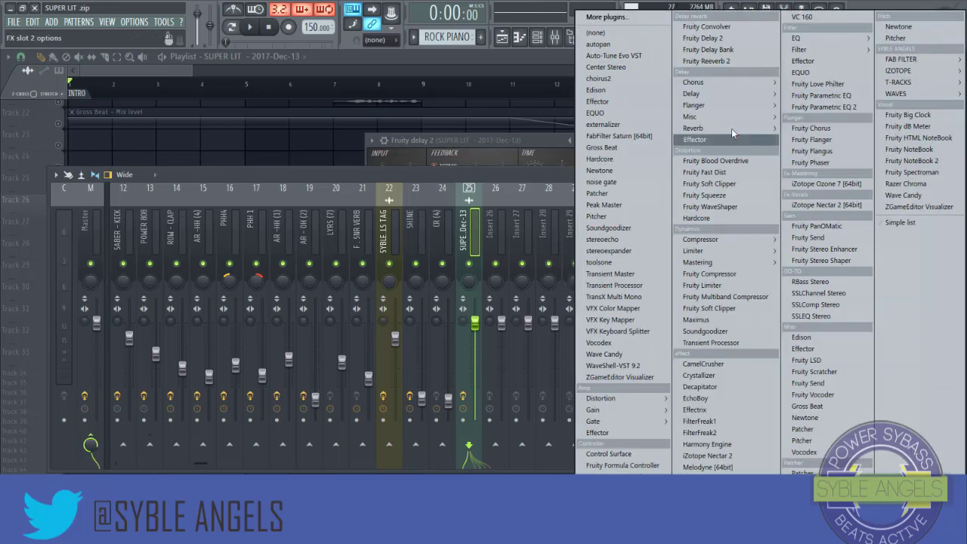
mouse_move(731, 128)
click(812, 139)
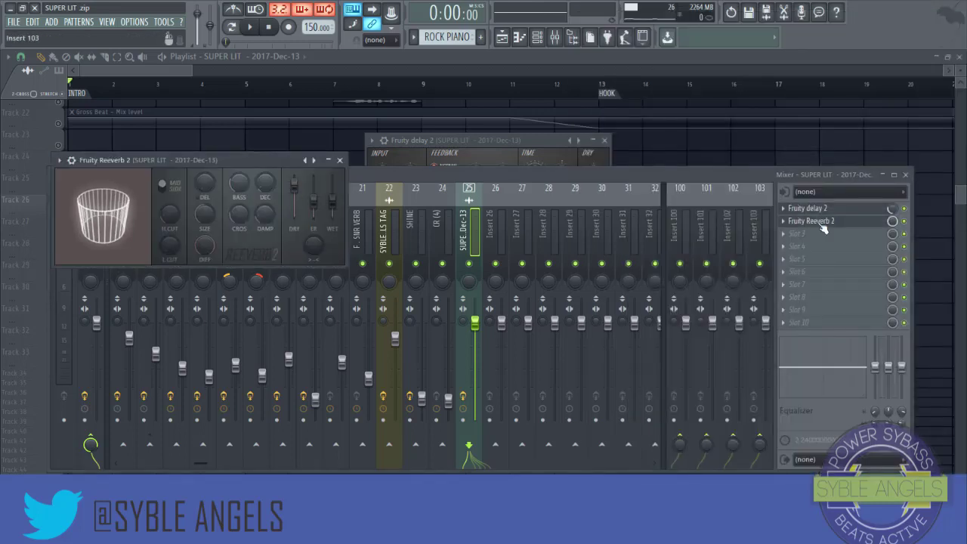
click(892, 221)
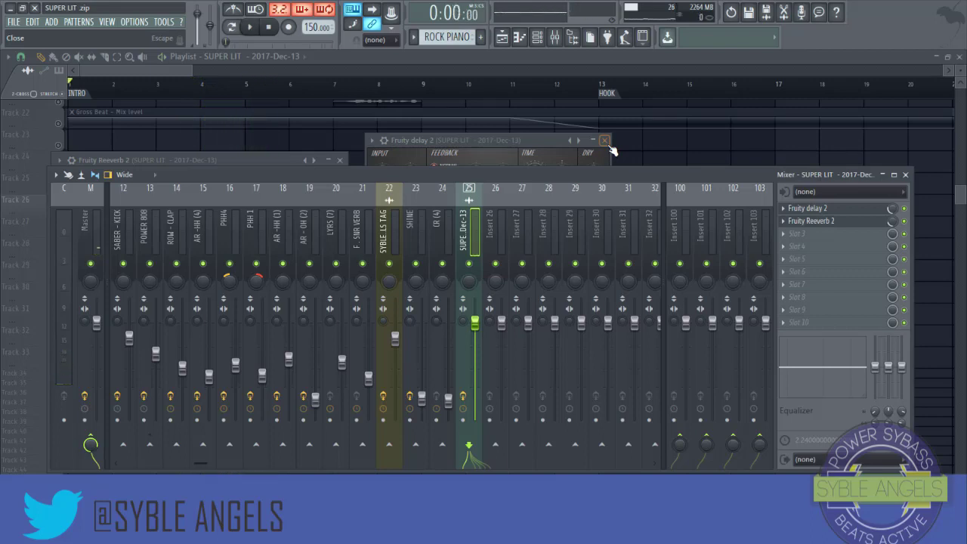
- Load Gross Beat in effect slot 3 of Insert 25, choose the Basic 10 time preset and play the clip
click(787, 234)
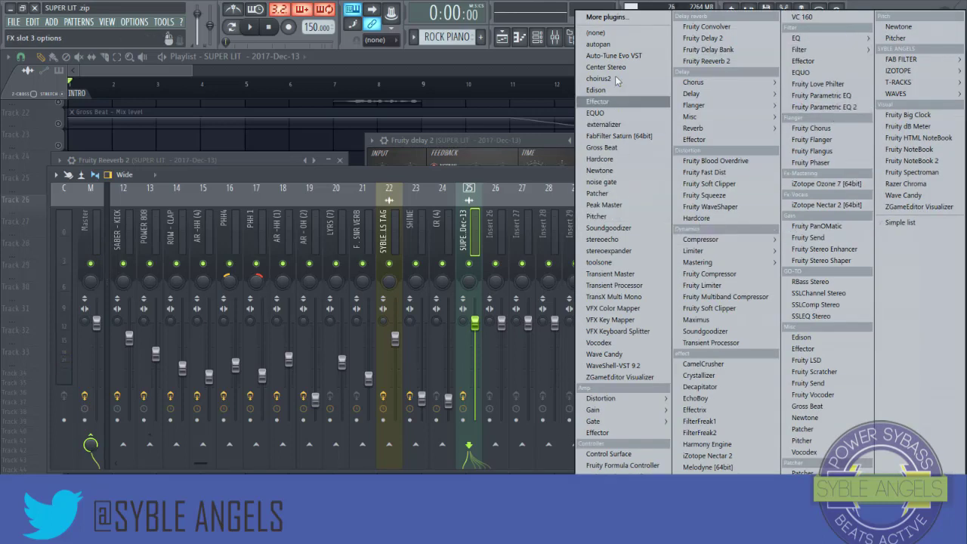
click(602, 147)
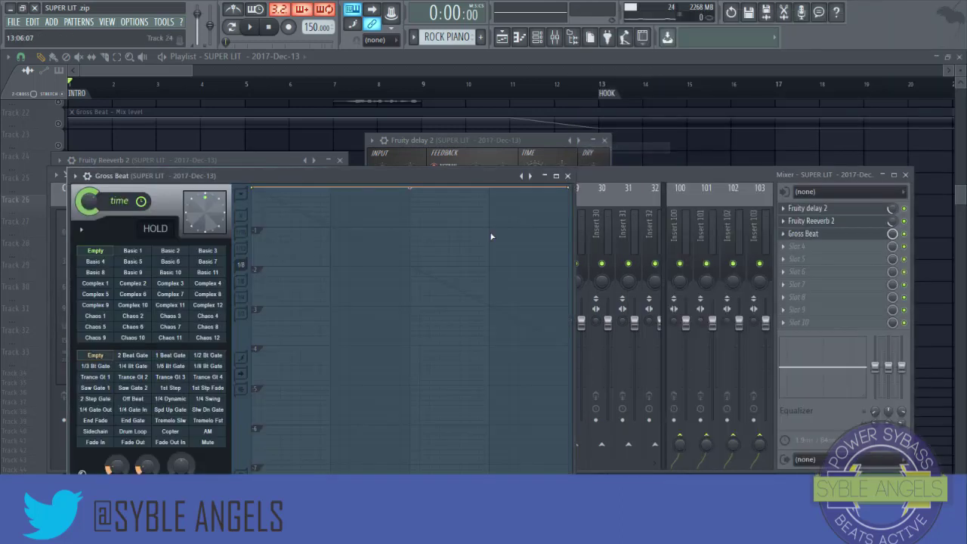
drag(294, 178, 389, 110)
click(263, 210)
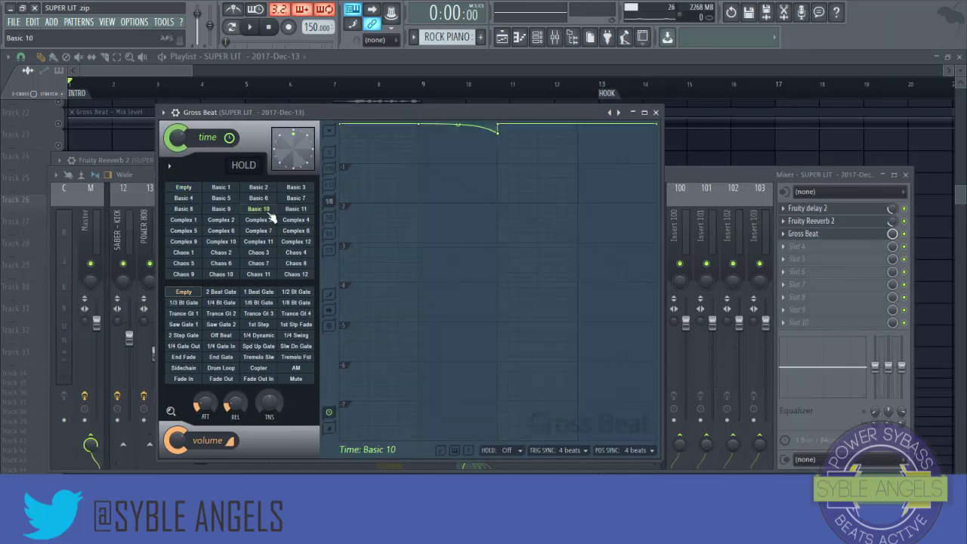
key(space)
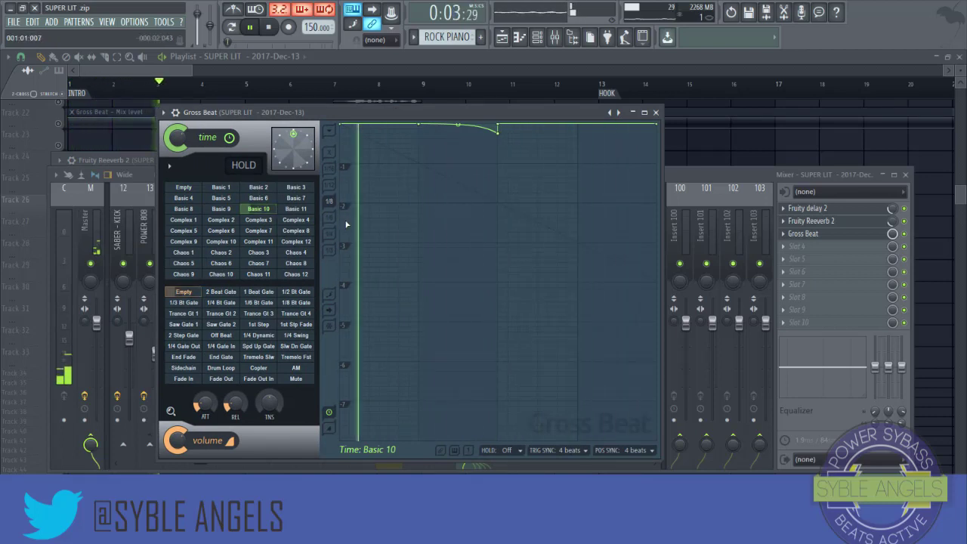
key(space)
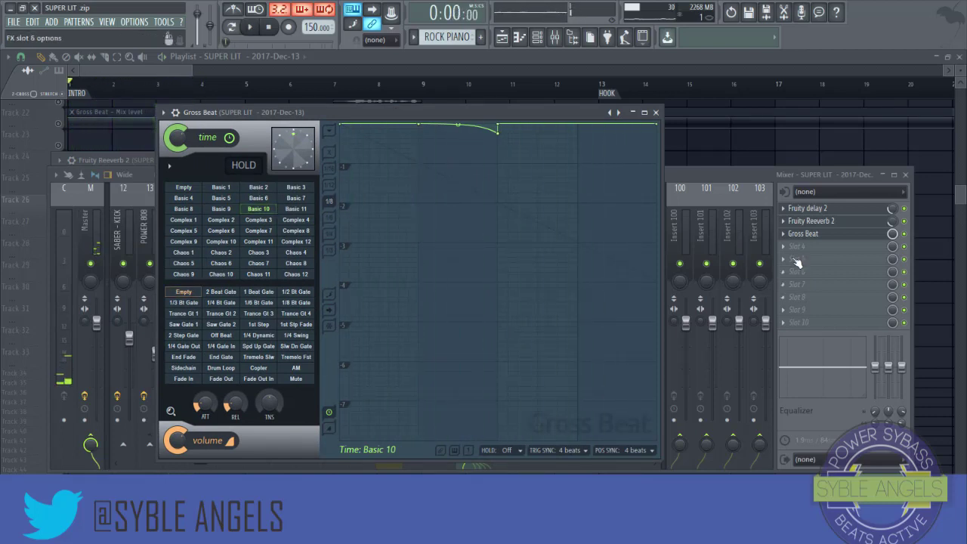
- Load a second Gross Beat in effect slot 4 with the Basic 11 time preset and play the clip
click(791, 253)
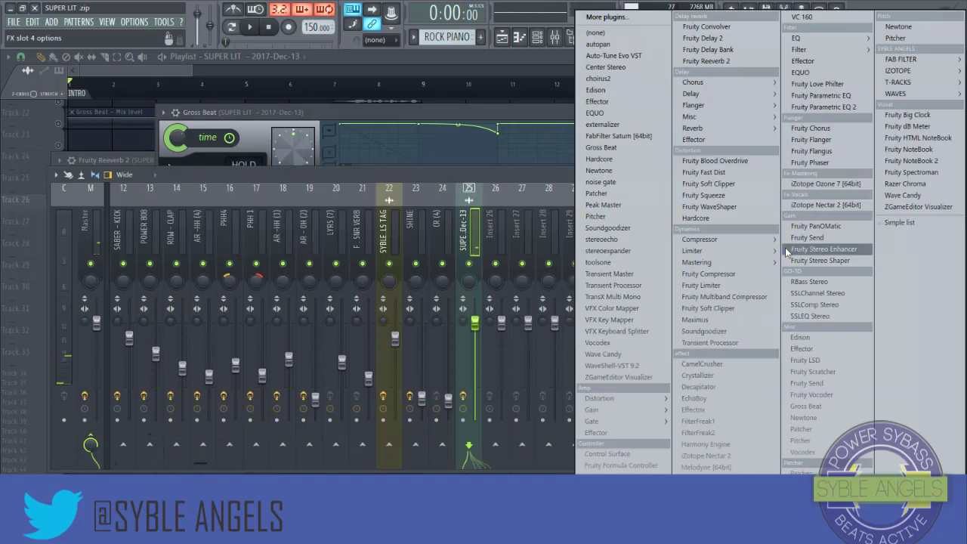
click(604, 160)
click(237, 289)
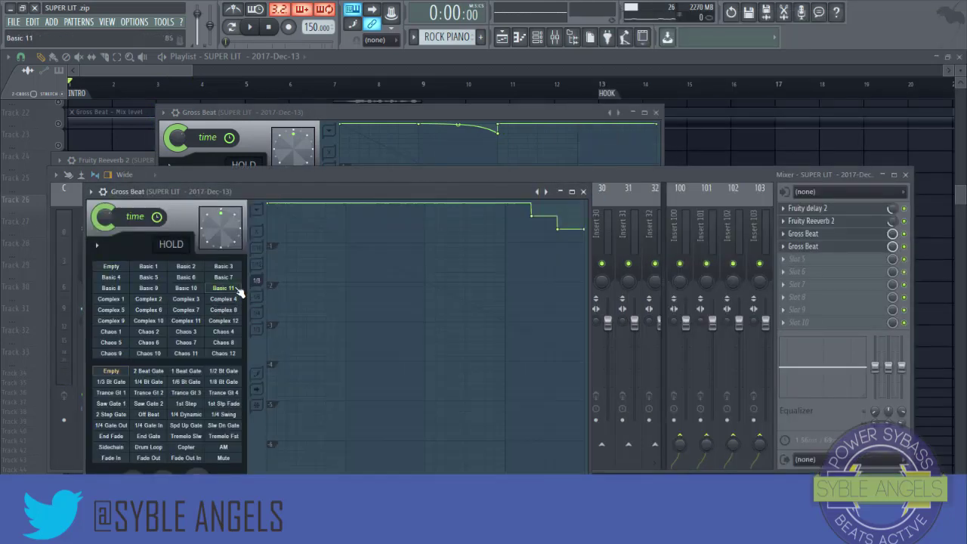
key(space)
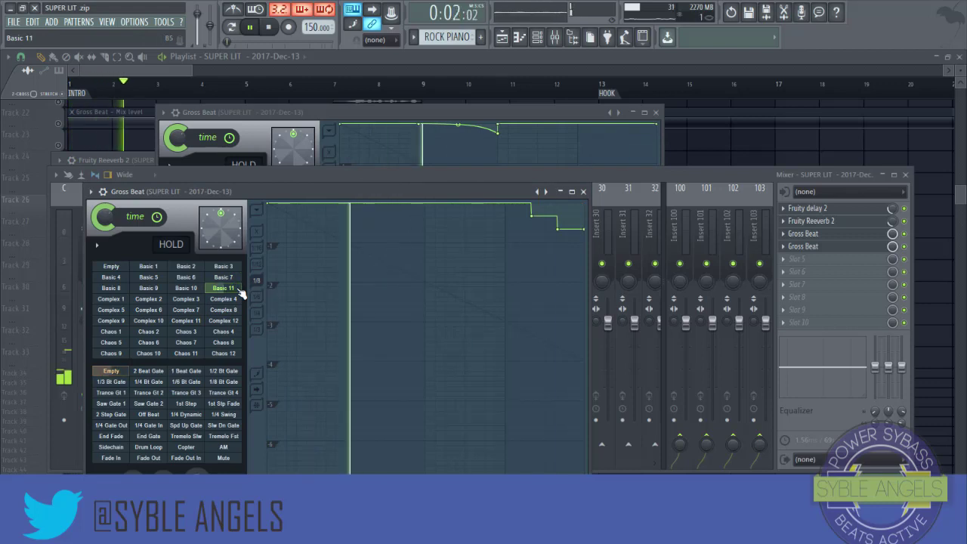
key(space)
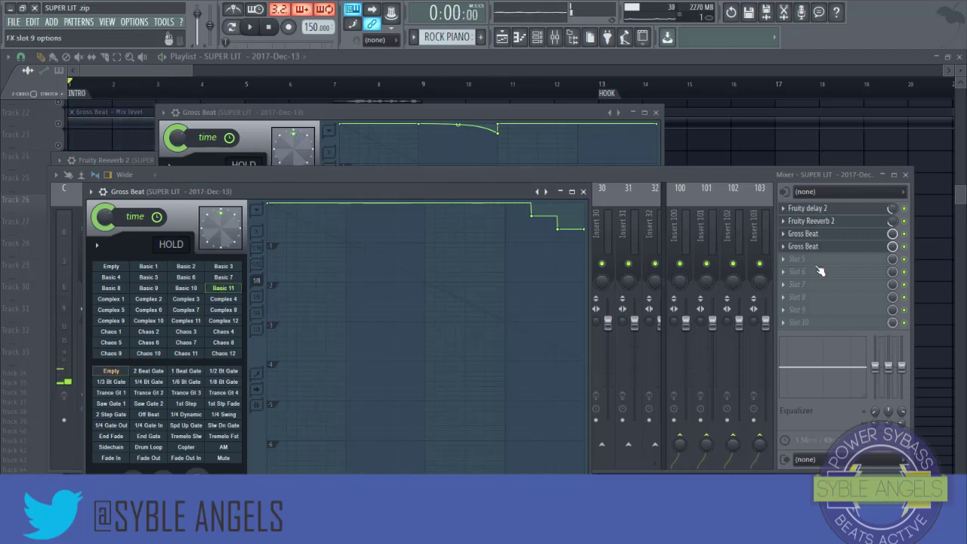
- Load a third Gross Beat in effect slot 5 and try its Basic 7 time preset
click(791, 266)
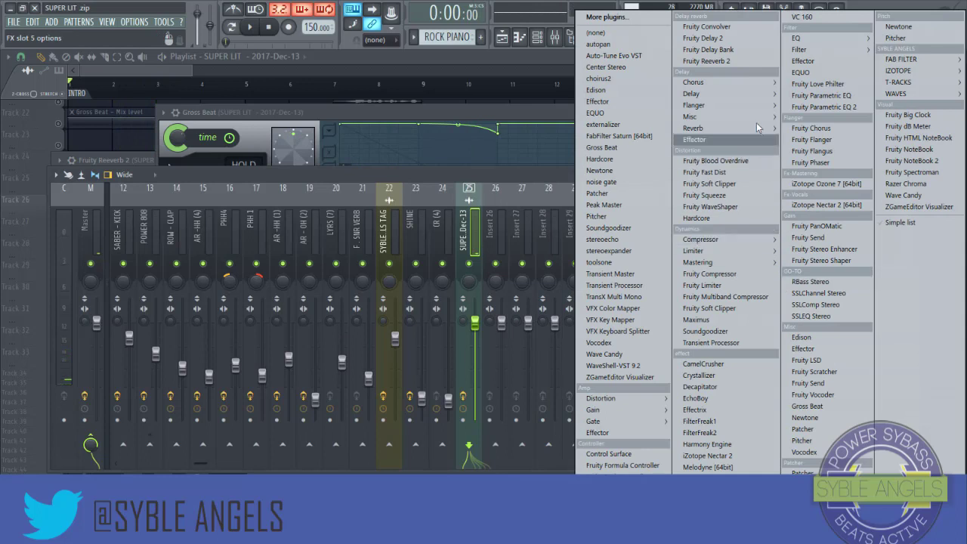
click(603, 147)
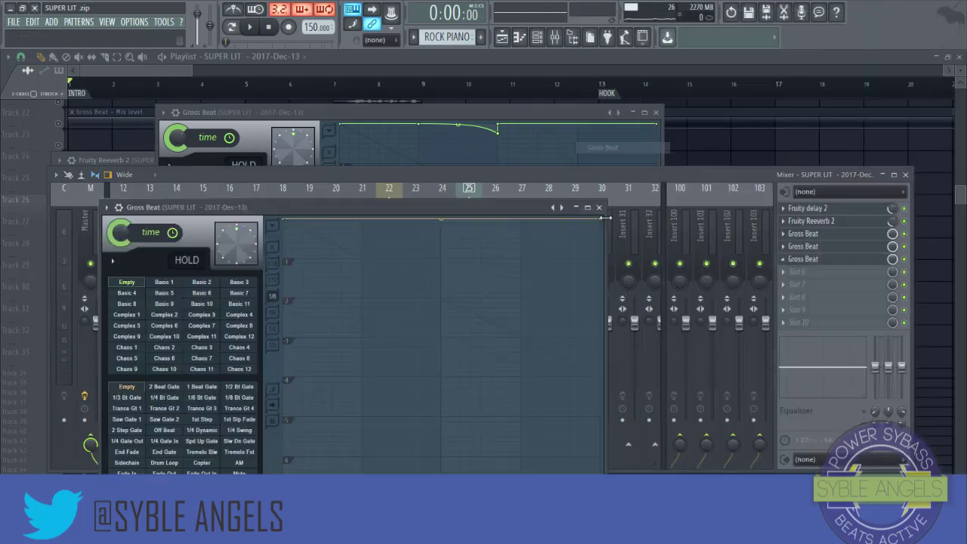
drag(249, 208, 279, 127)
click(271, 214)
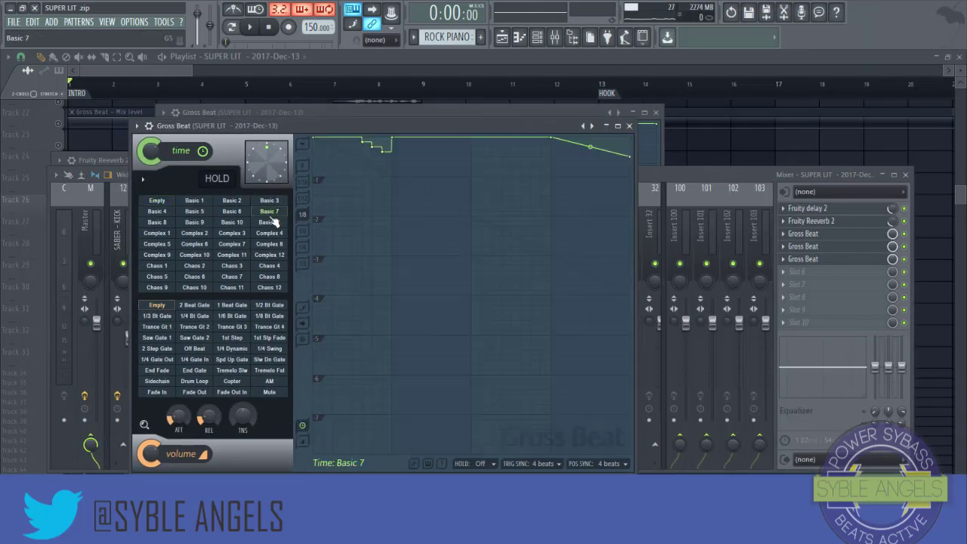
click(274, 212)
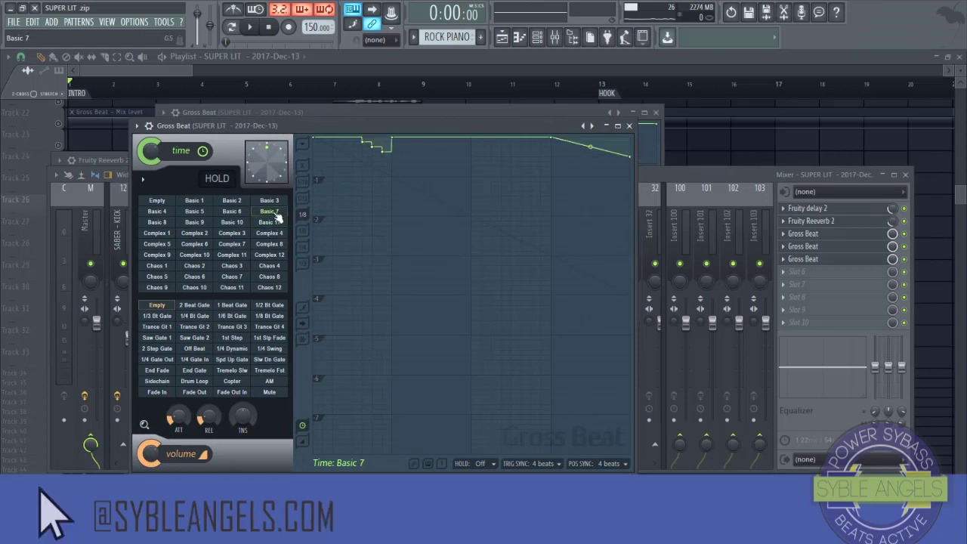
- Try several Complex and Chaos time presets in the third Gross Beat, settle on Chaos 2 and play the clip
click(278, 244)
click(286, 266)
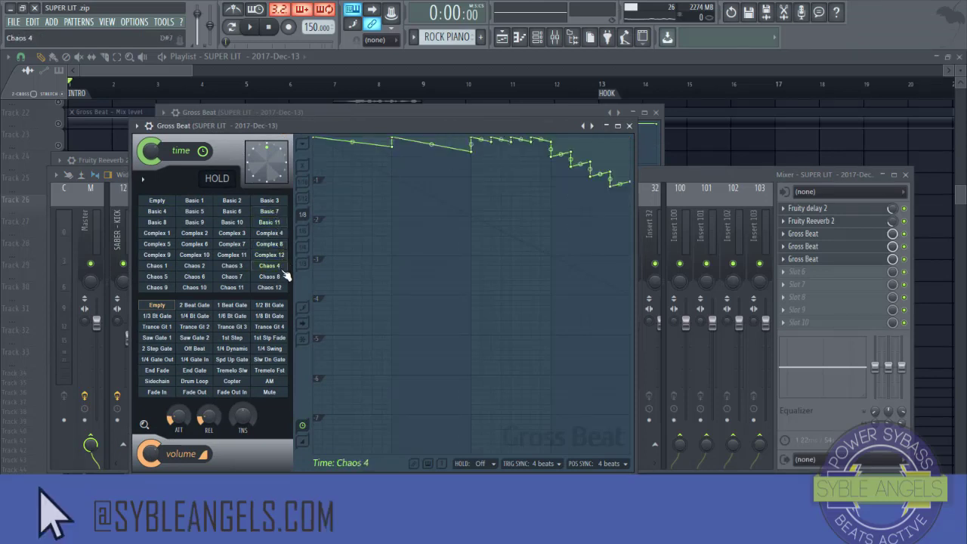
click(284, 276)
click(285, 288)
click(233, 278)
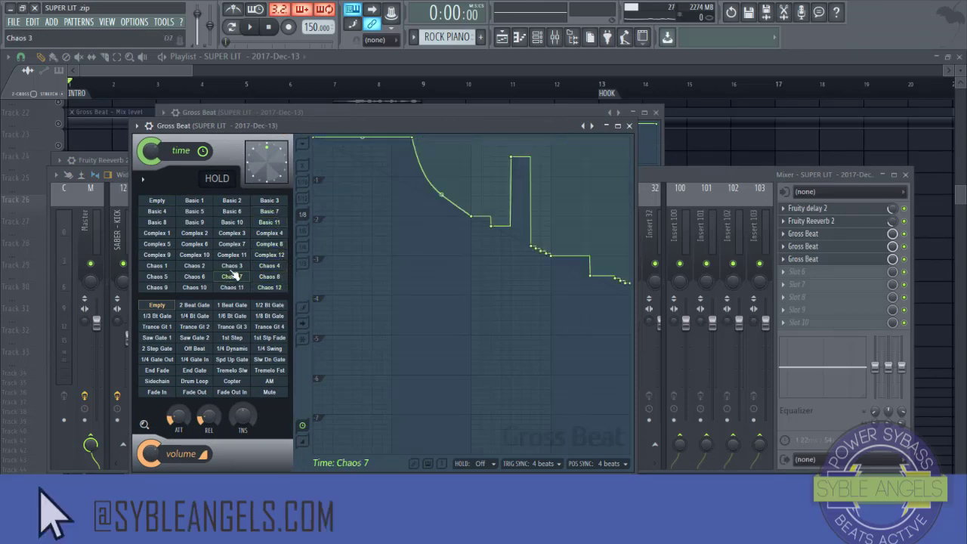
click(234, 266)
click(195, 266)
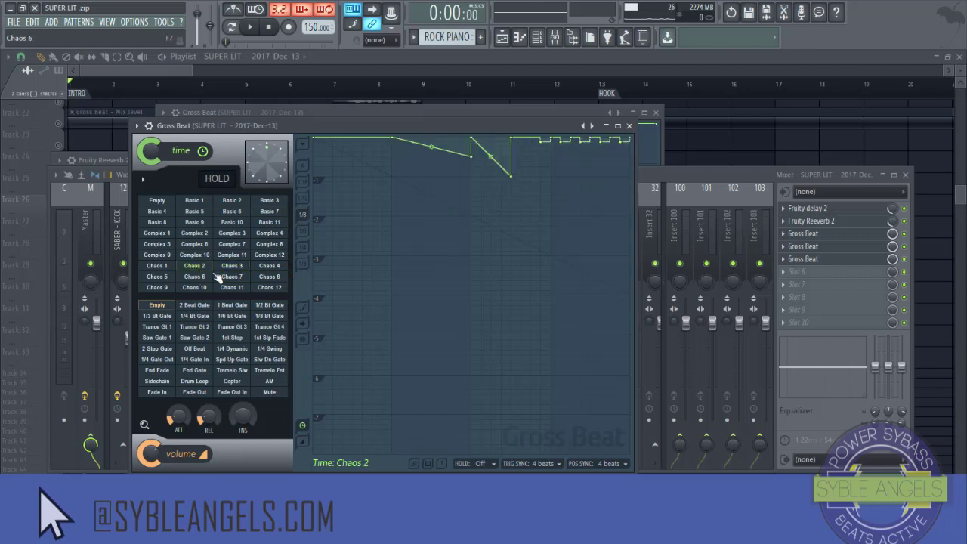
key(space)
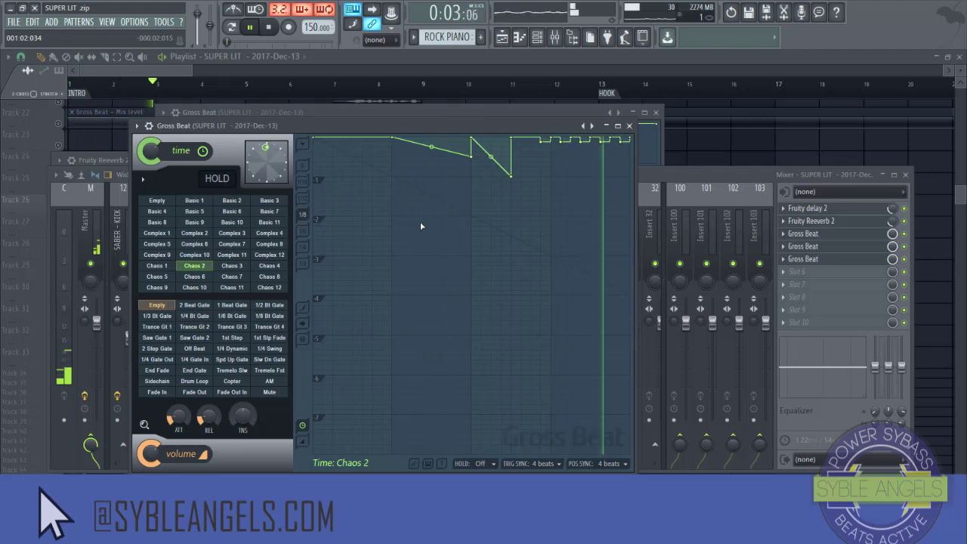
key(space)
- Delete the envelope point ending the first downward ramp of the Chaos 2 time curve and play the clip
right_click(471, 156)
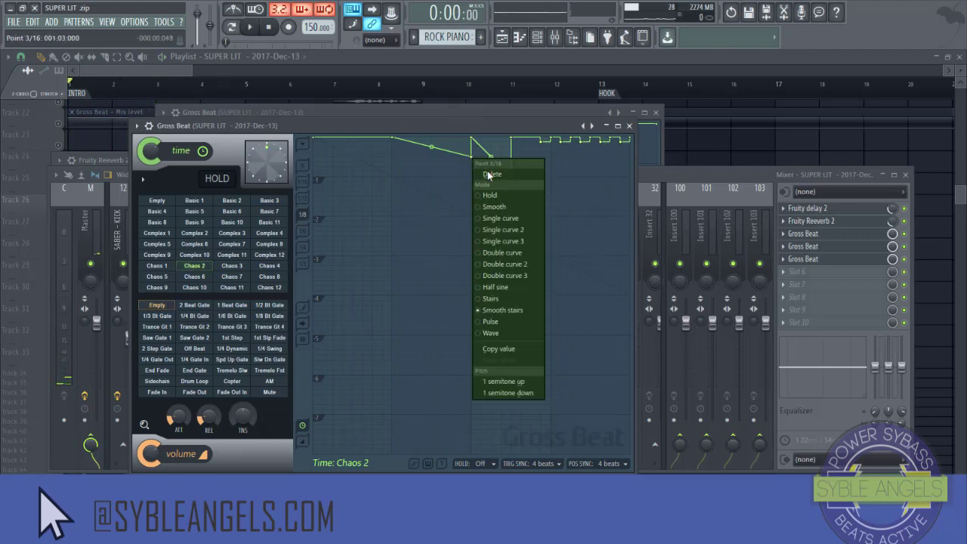
click(491, 174)
key(space)
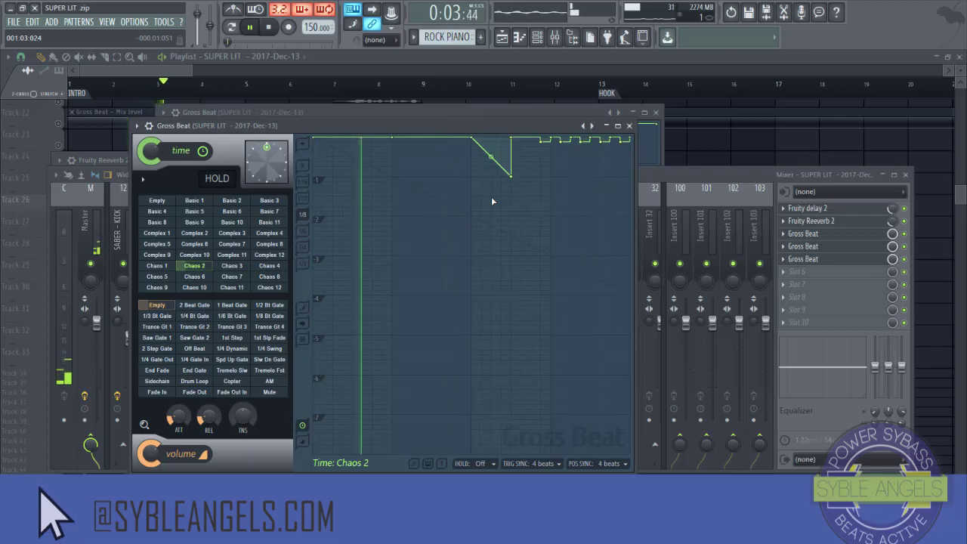
key(space)
- Delete the small stepped points at the end of the Chaos 2 time curve to flatten it, and play the clip
right_click(541, 138)
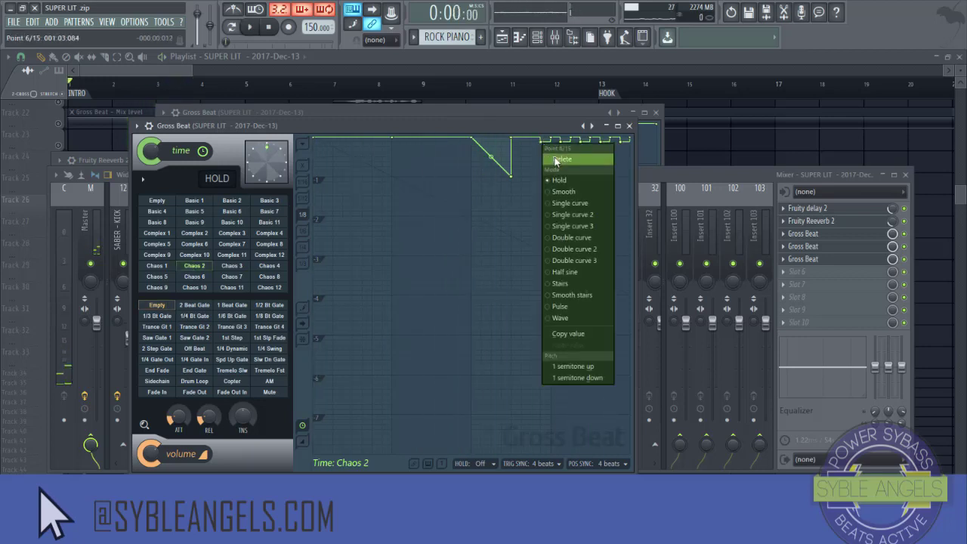
click(556, 155)
right_click(555, 141)
click(561, 156)
right_click(566, 140)
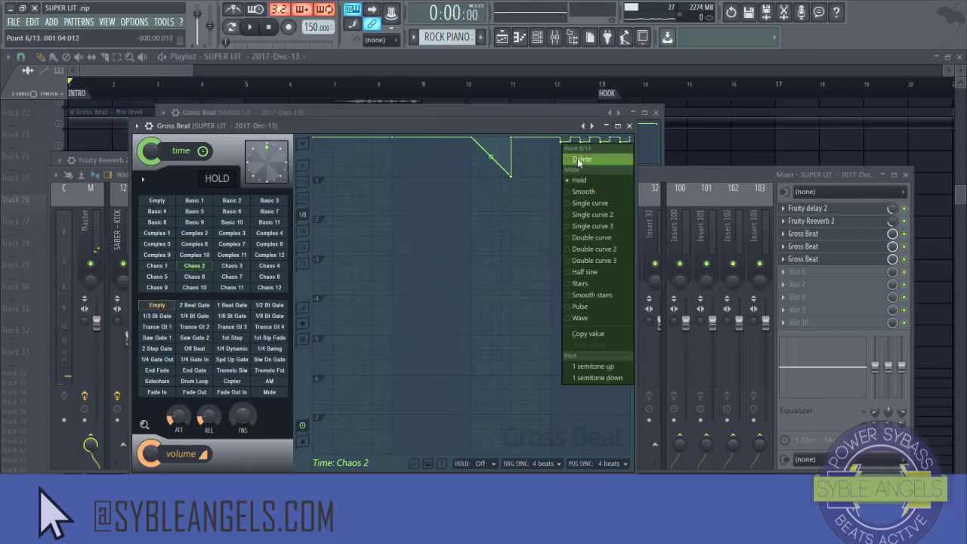
click(572, 156)
right_click(577, 140)
click(582, 156)
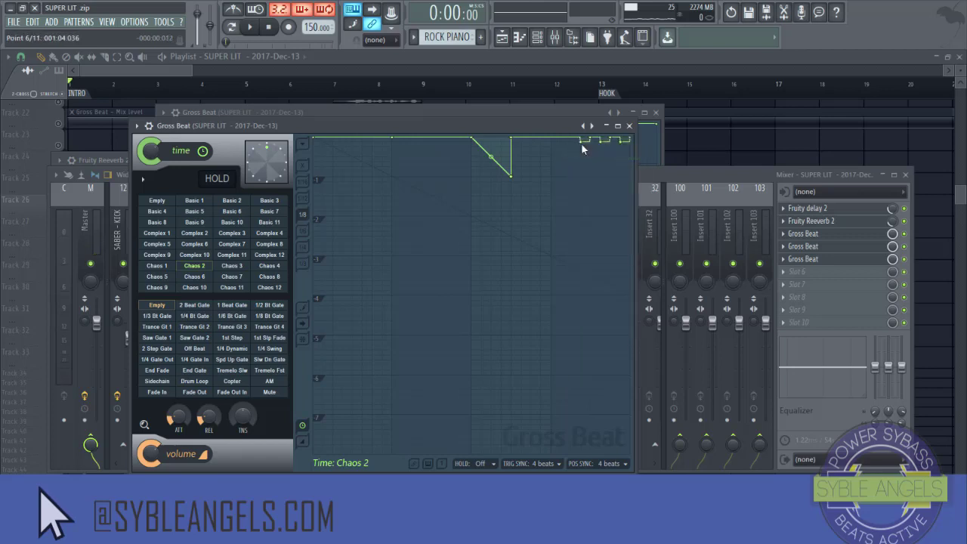
right_click(584, 142)
right_click(596, 140)
click(613, 156)
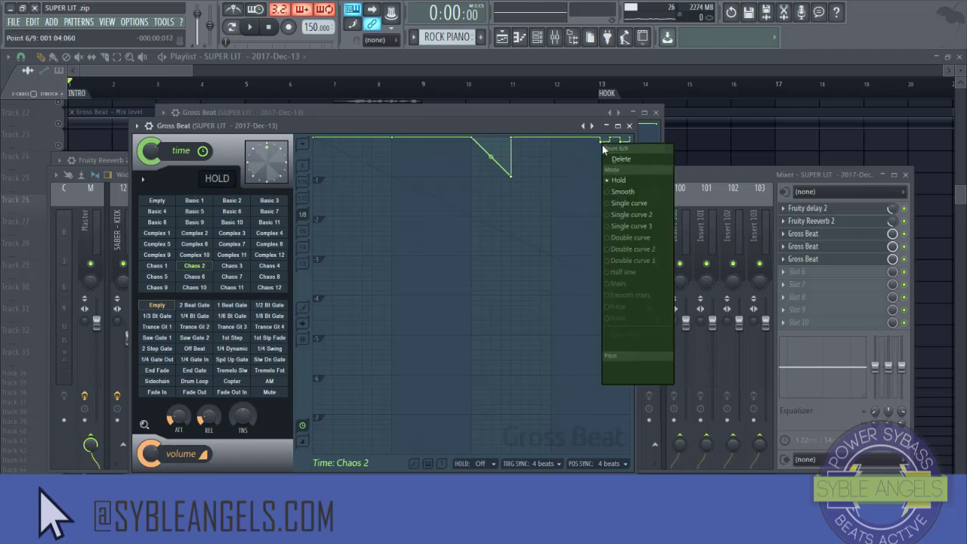
right_click(611, 141)
right_click(616, 141)
click(622, 154)
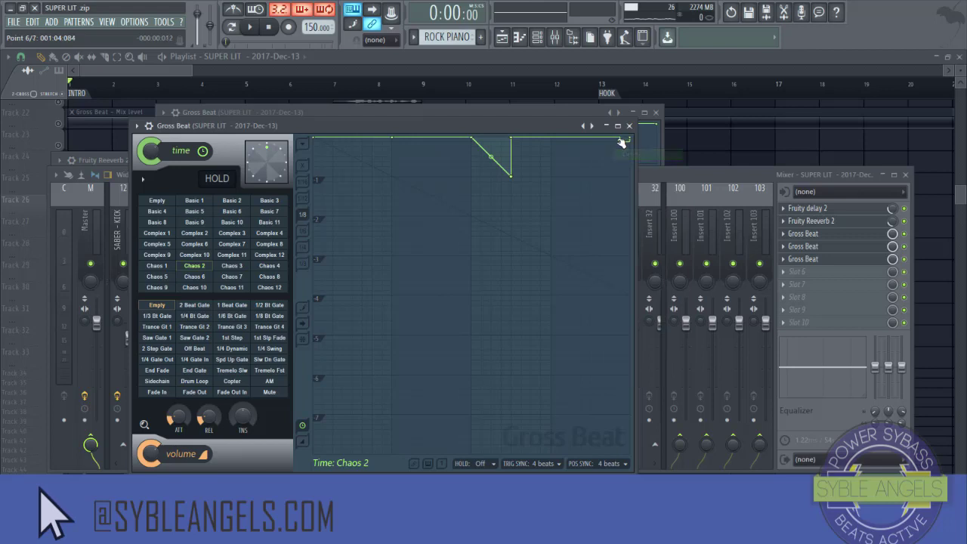
right_click(621, 142)
click(629, 156)
key(space)
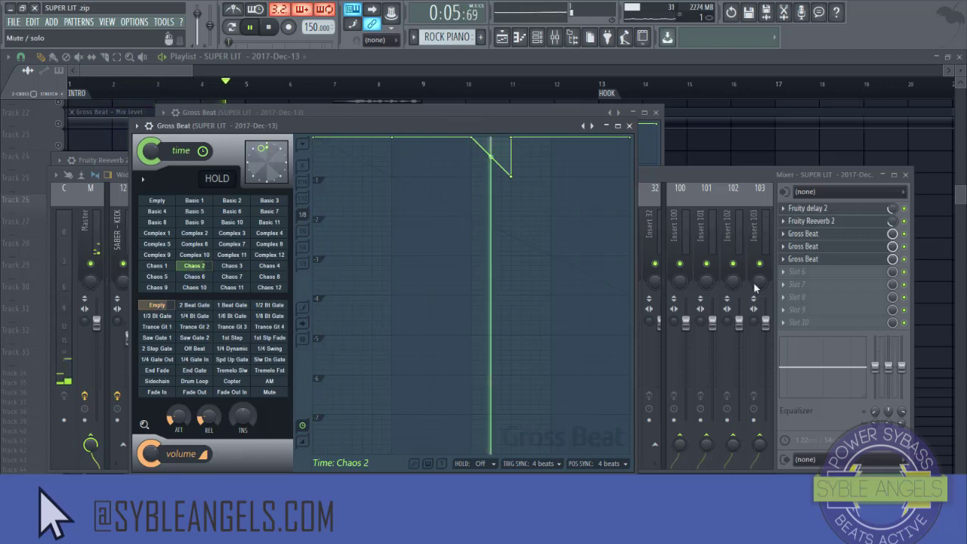
- Load Fruity Parametric EQ 2 in effect slot 6 of the bounced clip's mixer track
click(802, 271)
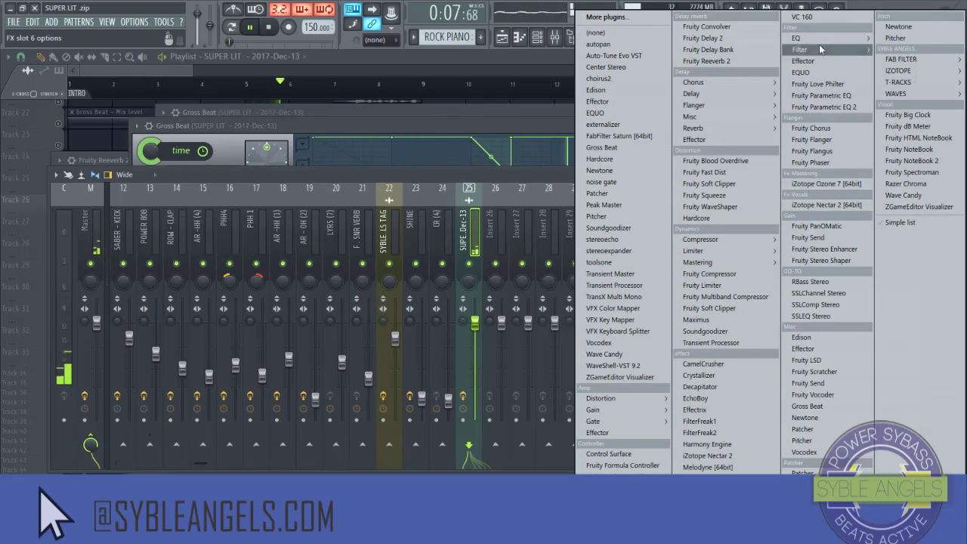
mouse_move(823, 38)
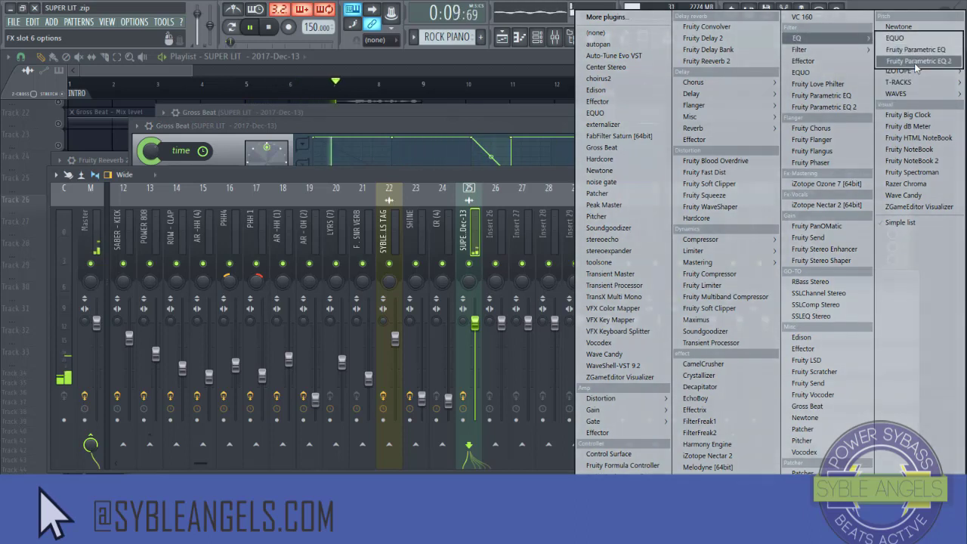
click(916, 61)
- Shape the Parametric EQ 2 curve with a steep low cut, a slight dip around 800 Hz and a boost in the upper mids, then stop playback
drag(216, 328, 206, 372)
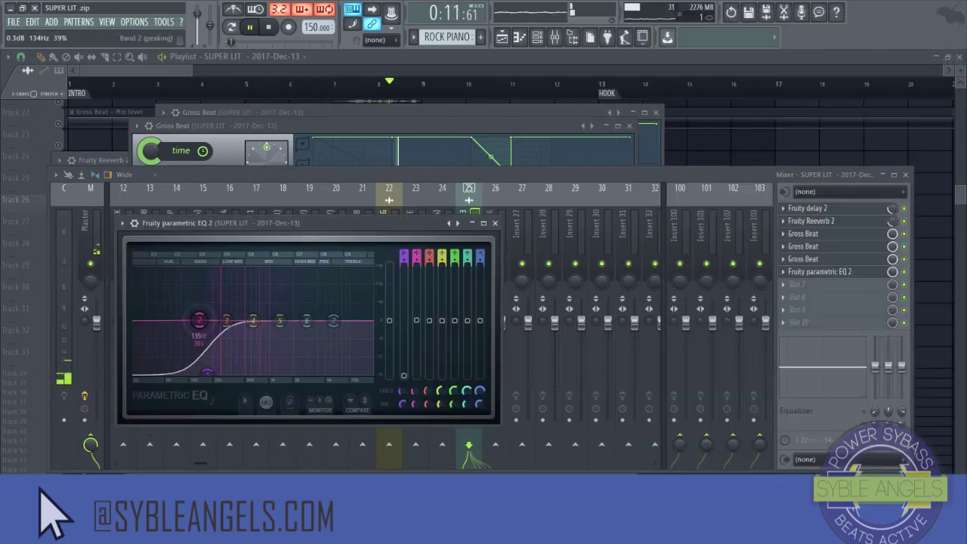
drag(279, 321, 312, 302)
drag(199, 320, 263, 325)
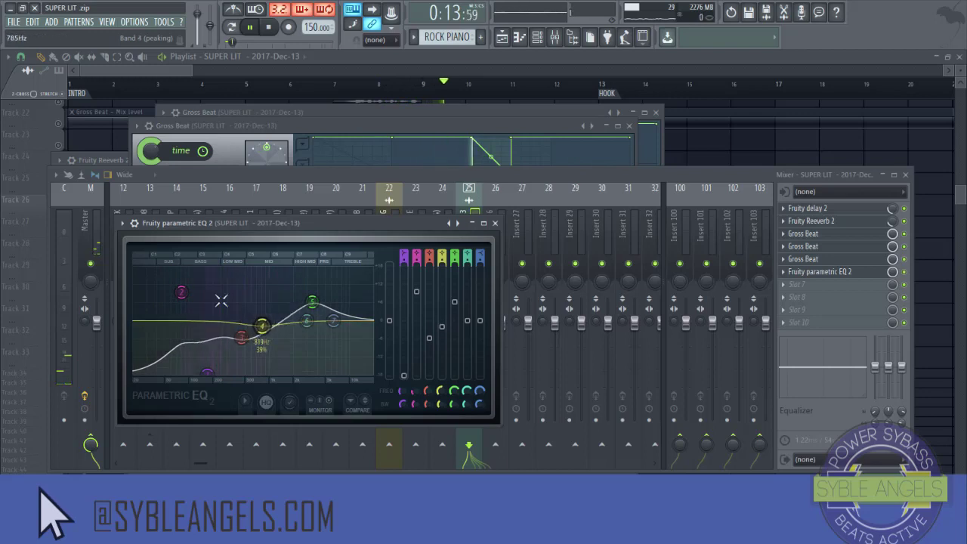
drag(181, 292, 168, 330)
drag(242, 337, 188, 285)
key(space)
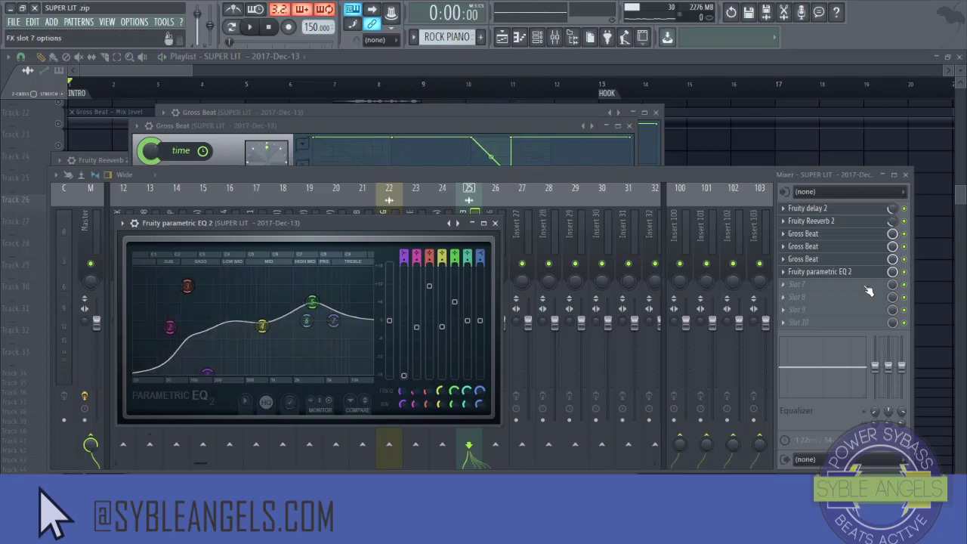
- Close the mixer and the open EQ, Gross Beat, delay and reverb windows, leaving only the playlist
click(913, 282)
click(906, 176)
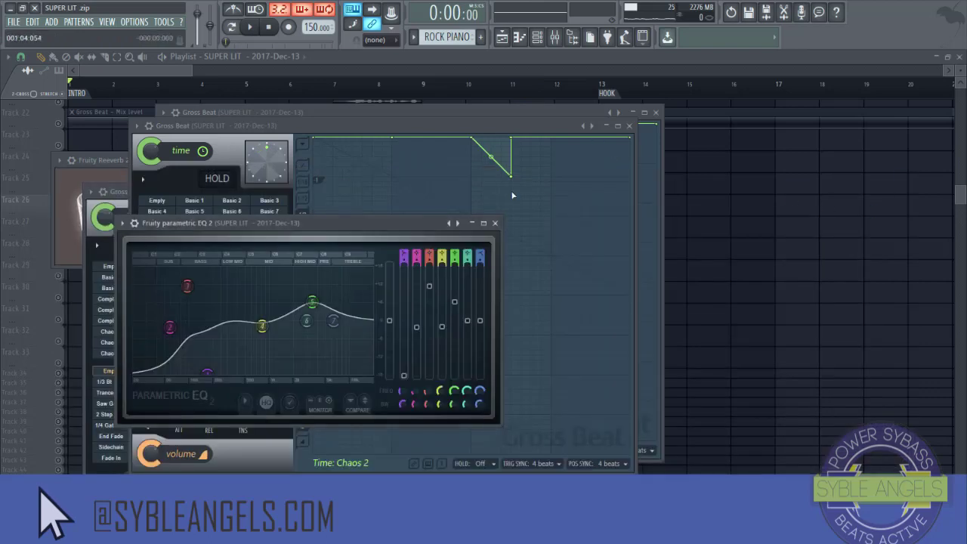
click(495, 224)
click(631, 127)
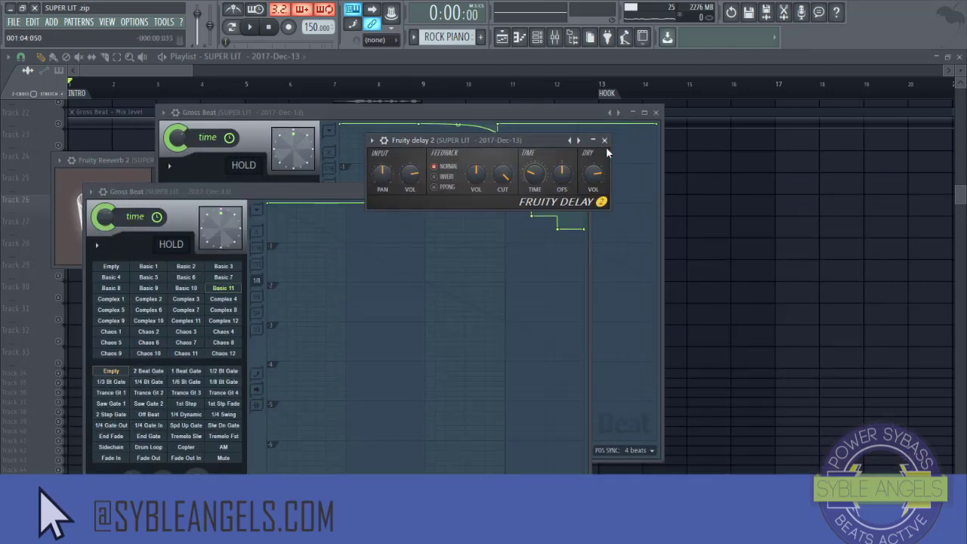
click(608, 139)
click(592, 190)
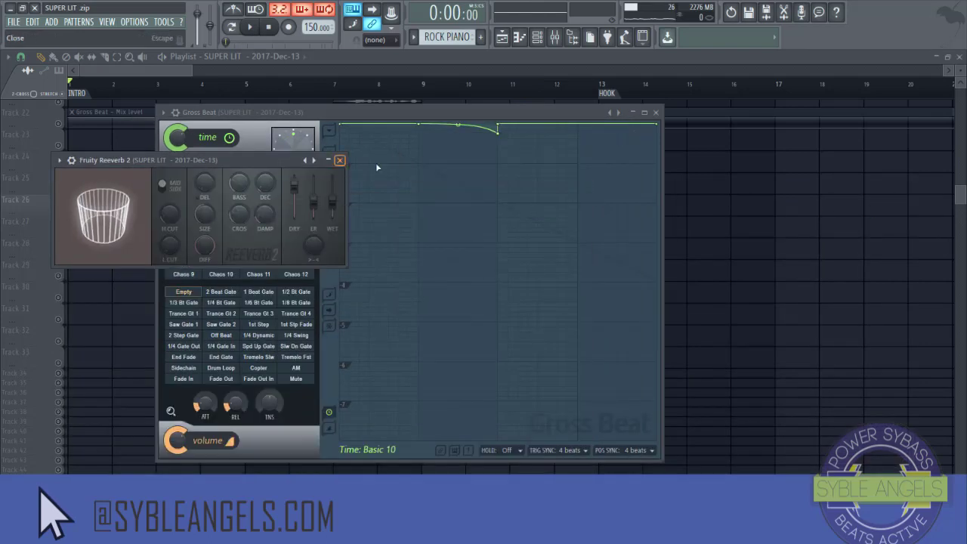
click(340, 160)
click(655, 112)
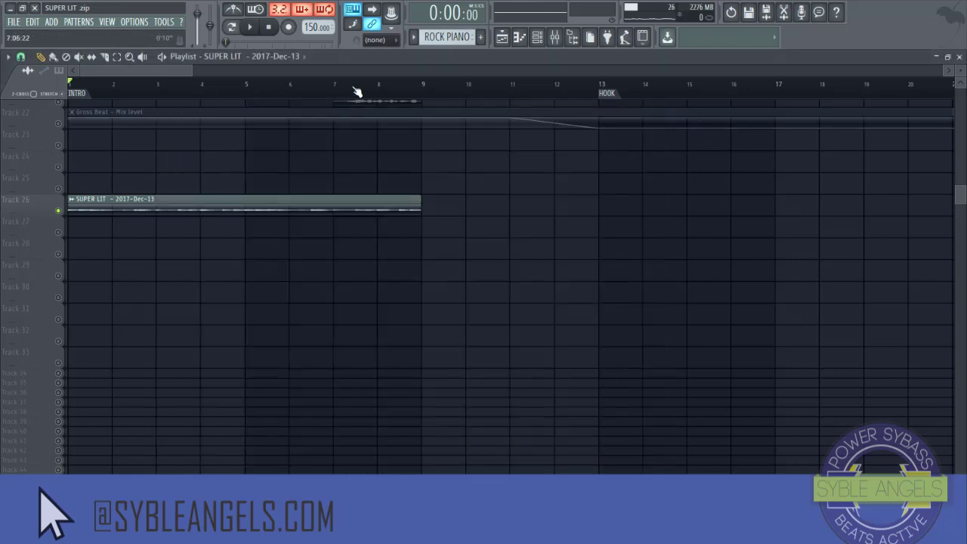
scroll(357, 91, down, 5)
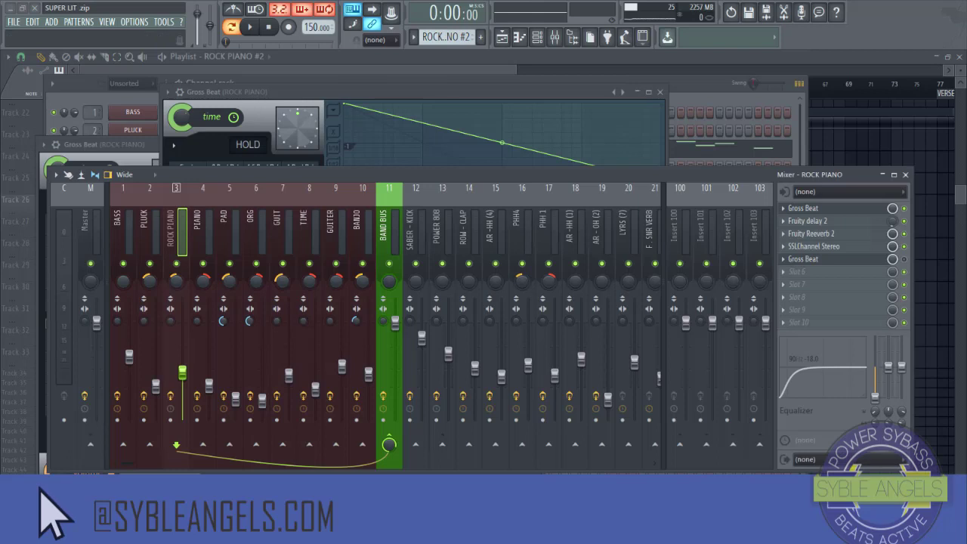
- Play the ROCK PIANO #2 pattern and enable the 1/2 Speed Gross Beat in effect slot 5 of the ROCK PIANO track
click(249, 27)
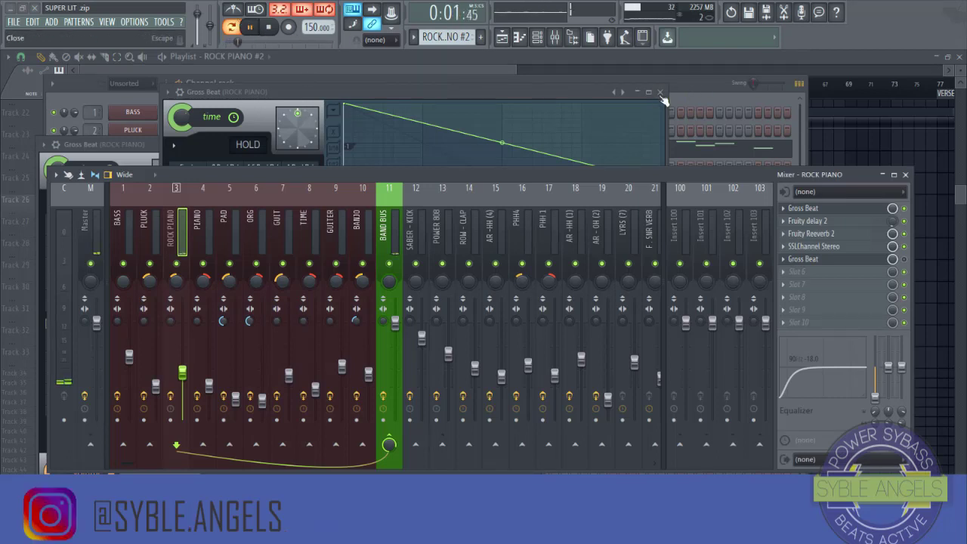
click(831, 259)
click(838, 261)
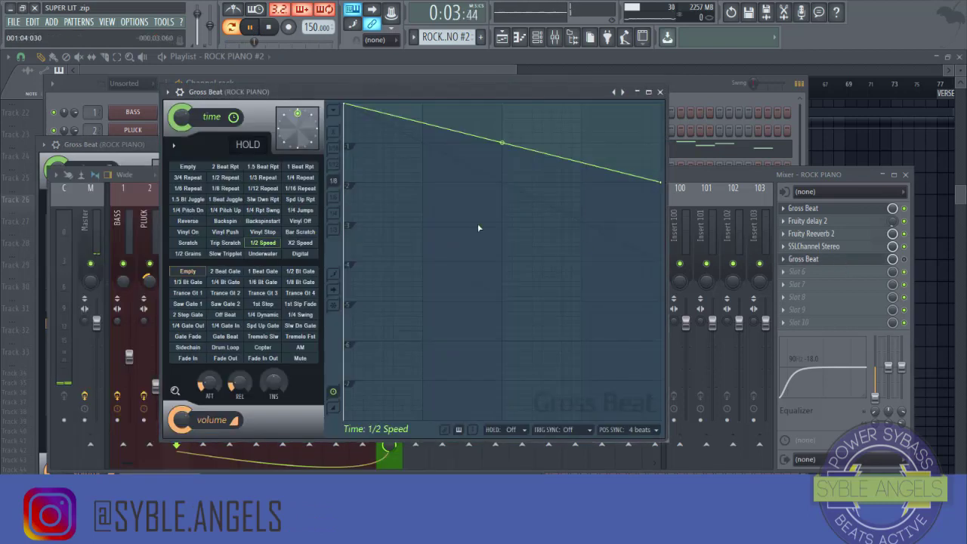
drag(463, 98, 465, 126)
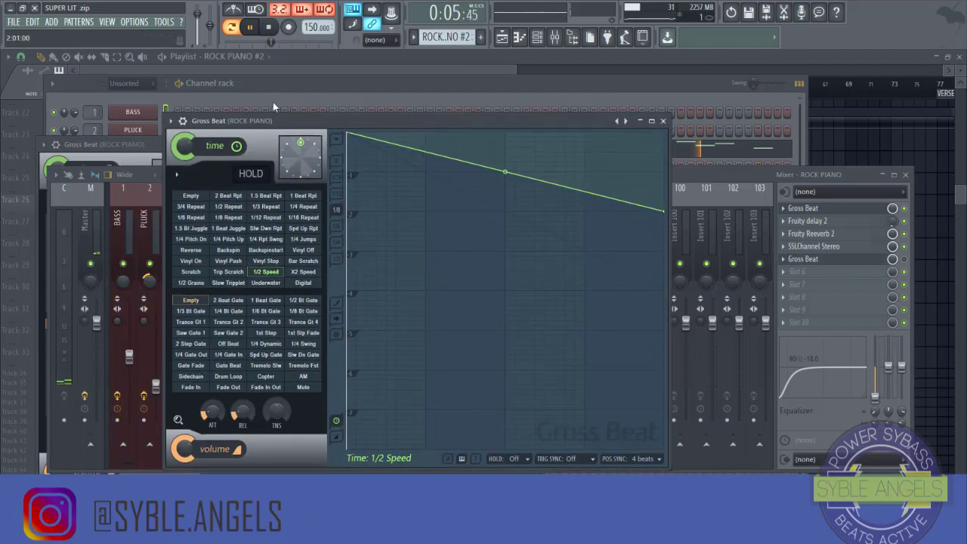
click(903, 270)
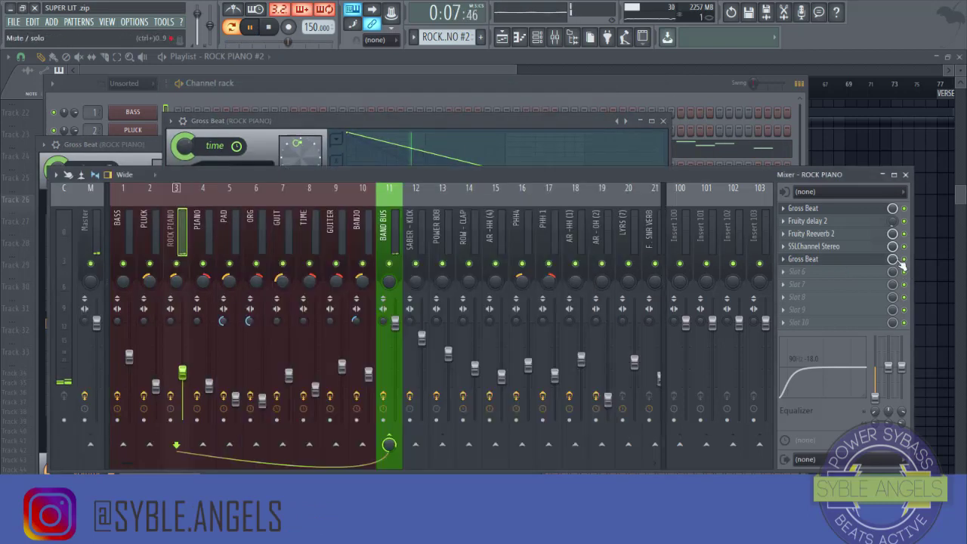
click(850, 265)
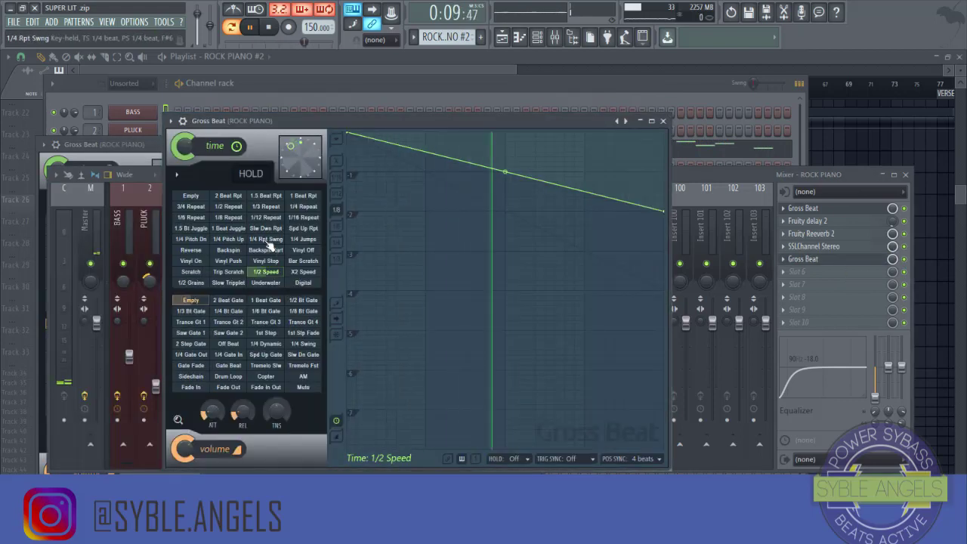
key(space)
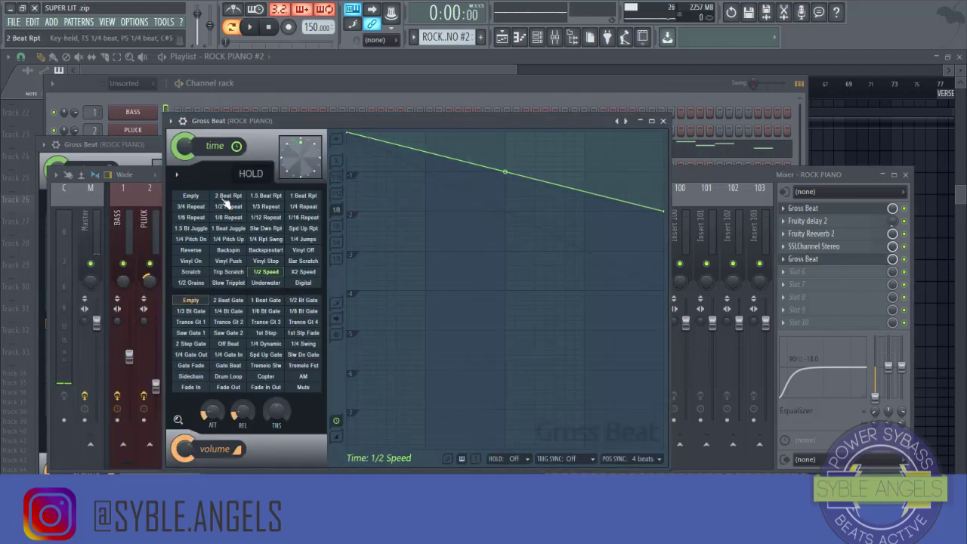
- Try the Reverse time preset in the slot 5 Gross Beat and play the pattern
click(191, 250)
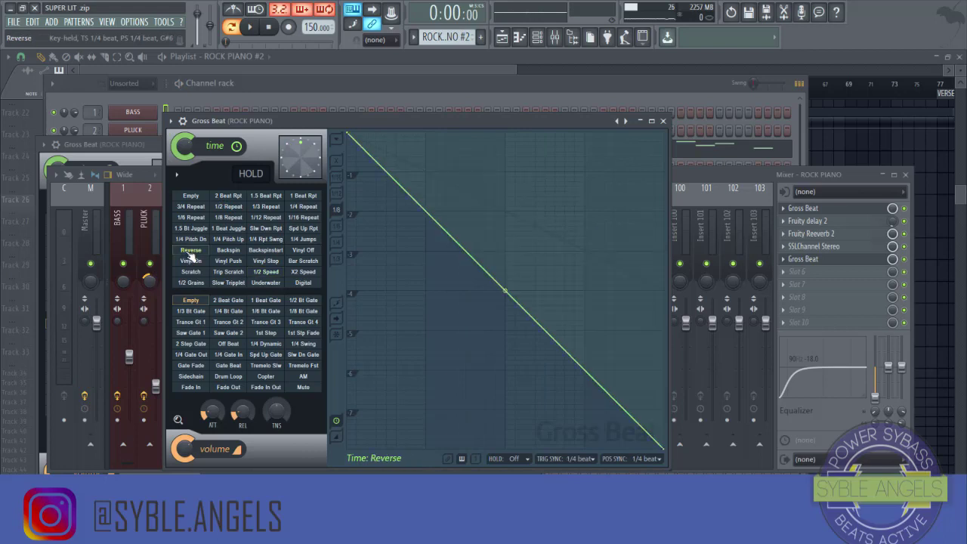
click(250, 26)
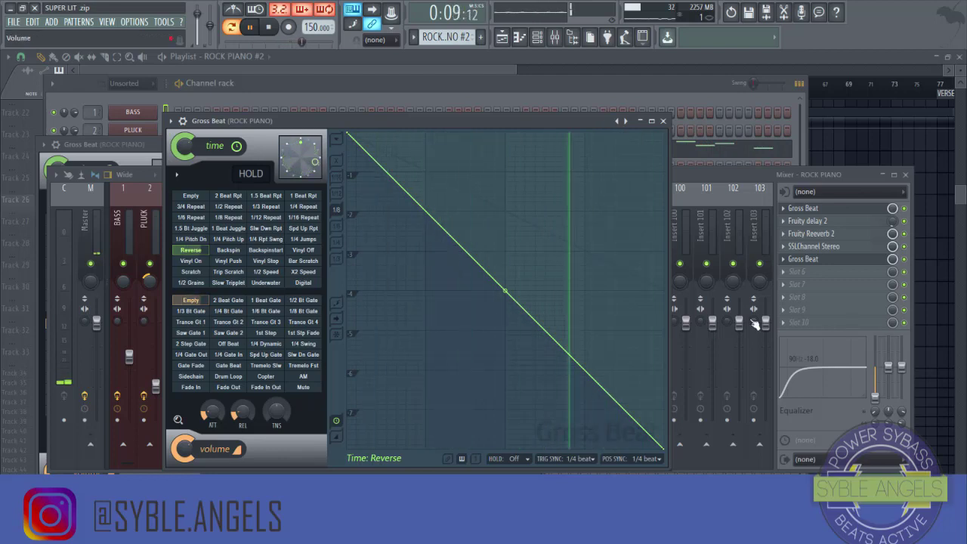
key(space)
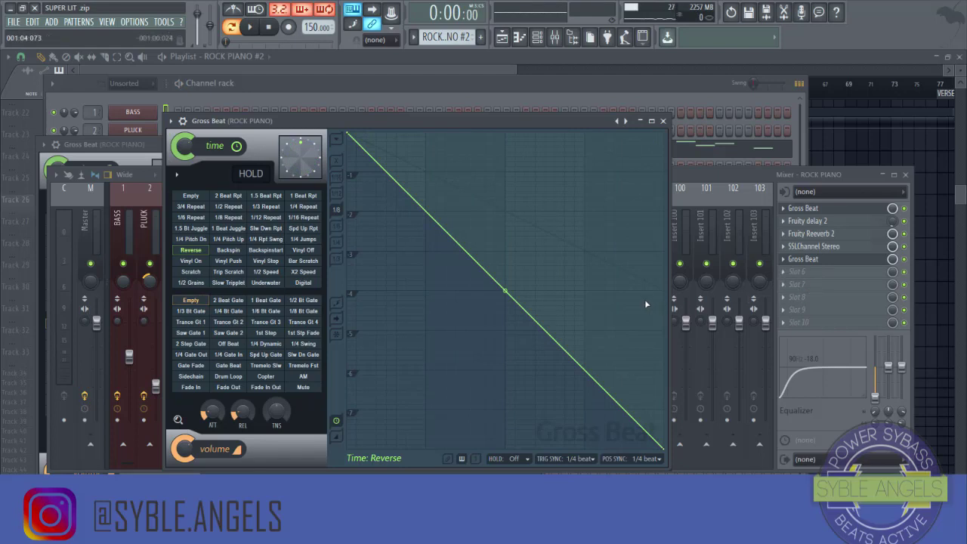
- Reverse the bounced SUPER LIT audio clip on Track 26 and close its channel settings
click(502, 37)
double_click(146, 203)
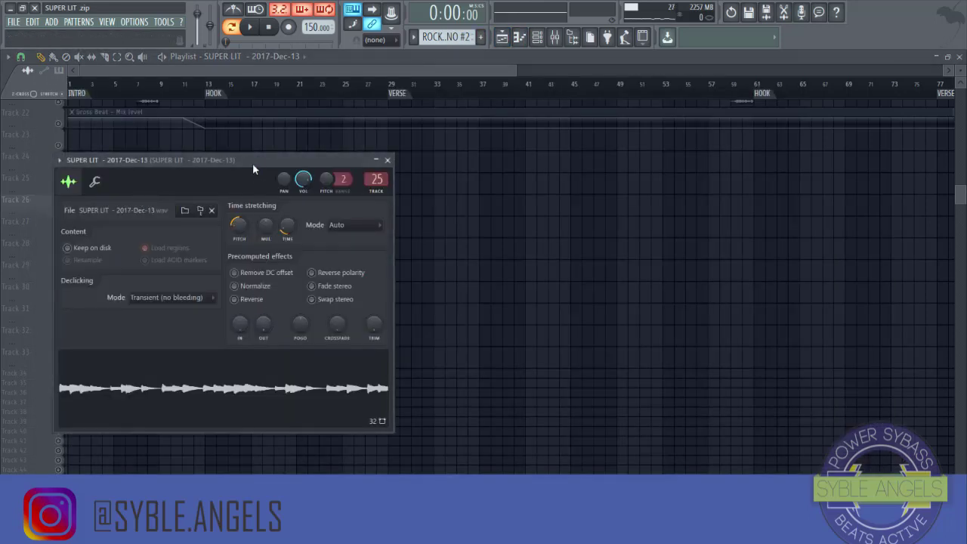
click(433, 276)
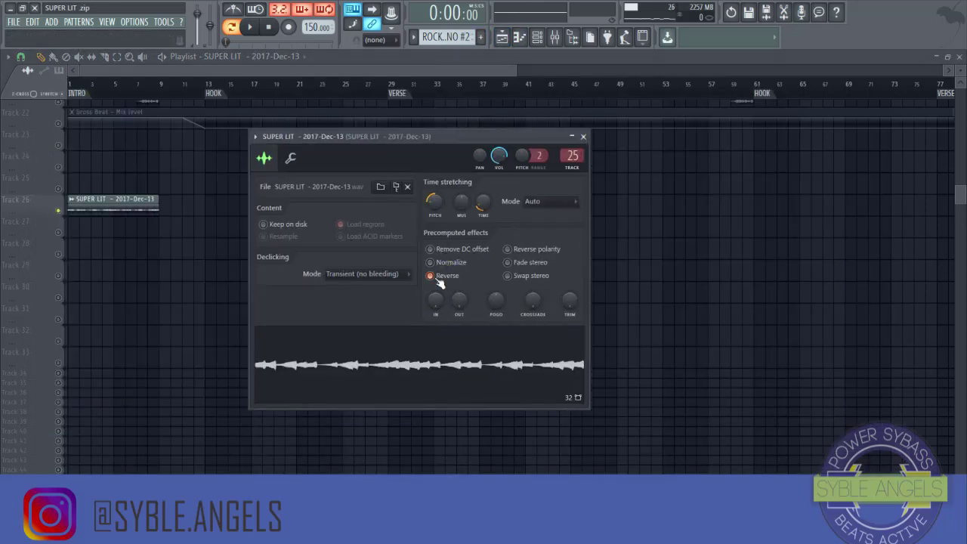
click(583, 137)
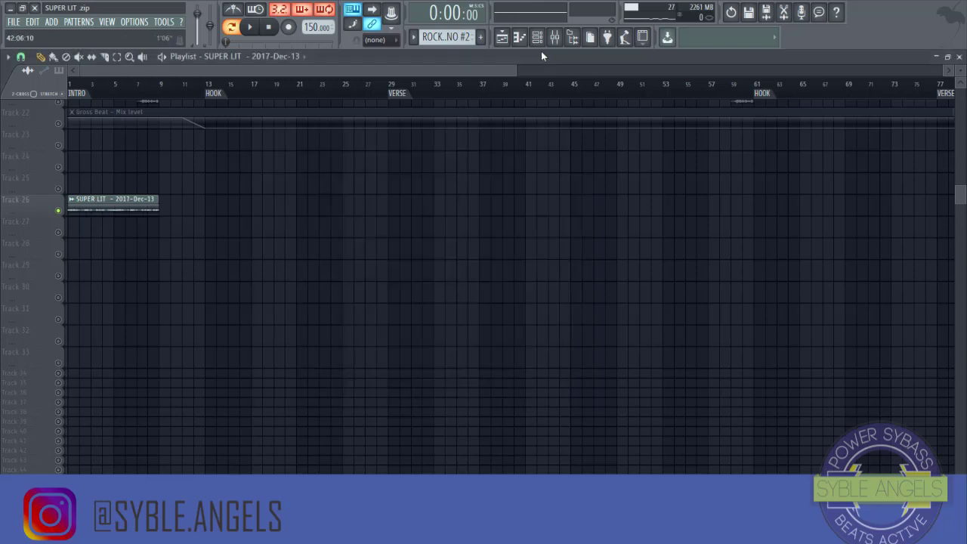
- Compare the ROCK PIANO pattern with the slot 5 Gross Beat bypassed and with its -12 pitch preset active
click(538, 38)
drag(298, 84, 340, 195)
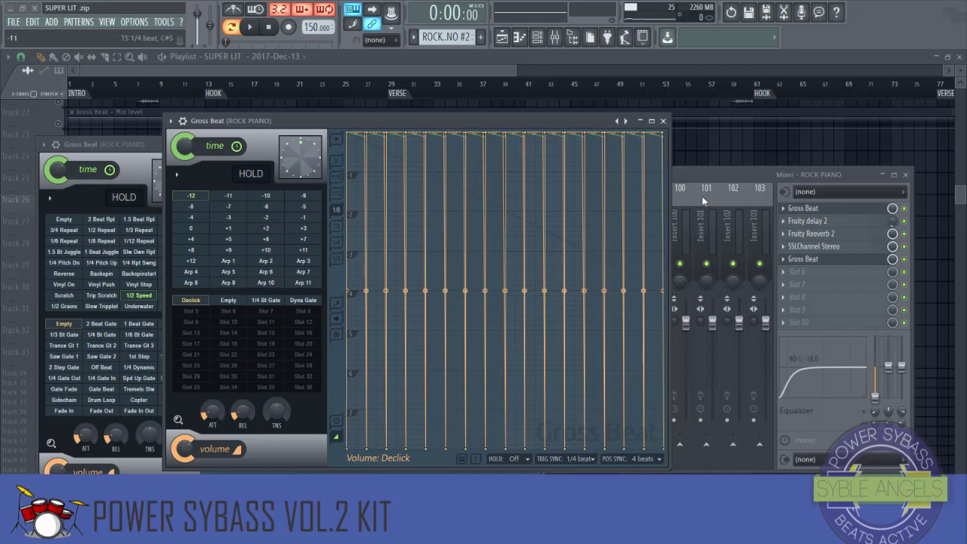
click(911, 268)
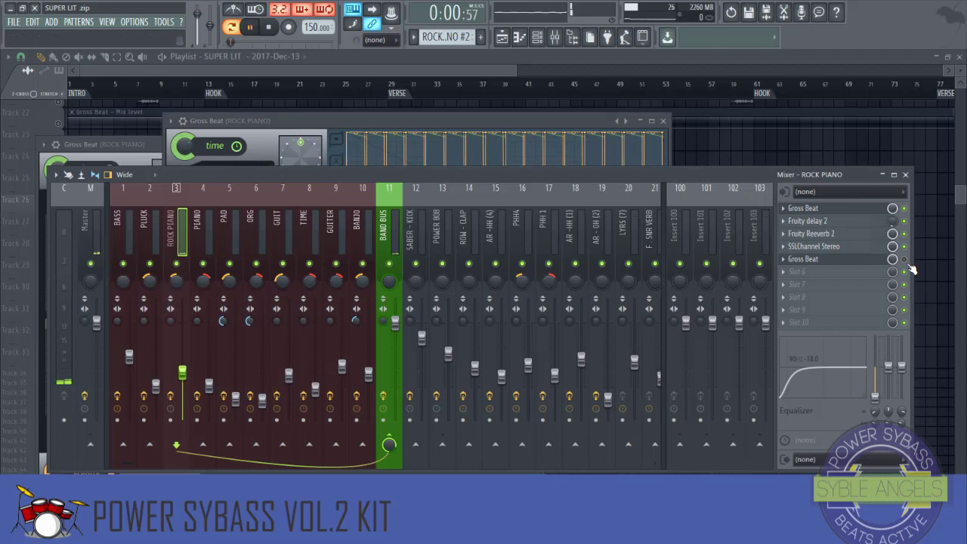
key(space)
click(464, 133)
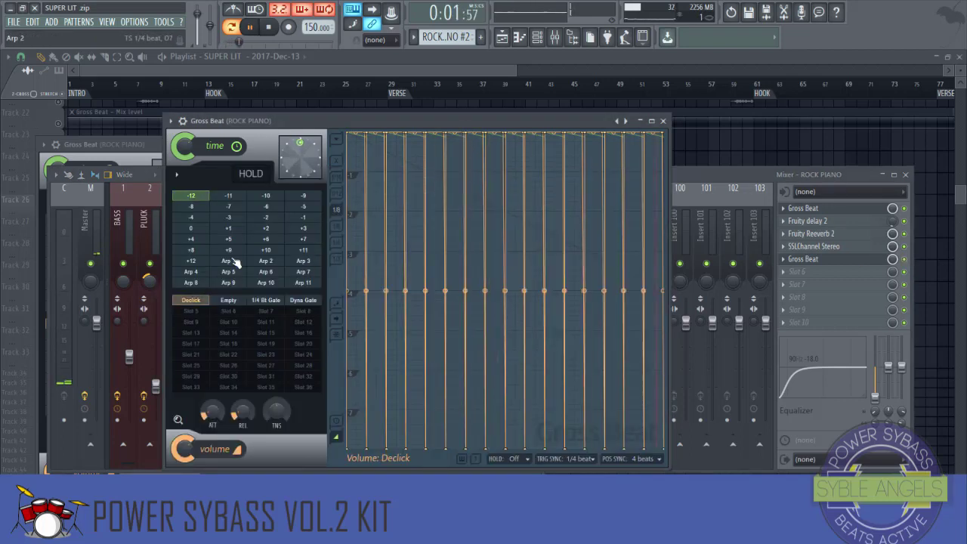
key(space)
- Try the -9 pitch preset in the slot 5 Gross Beat and play the pattern
click(305, 218)
click(304, 196)
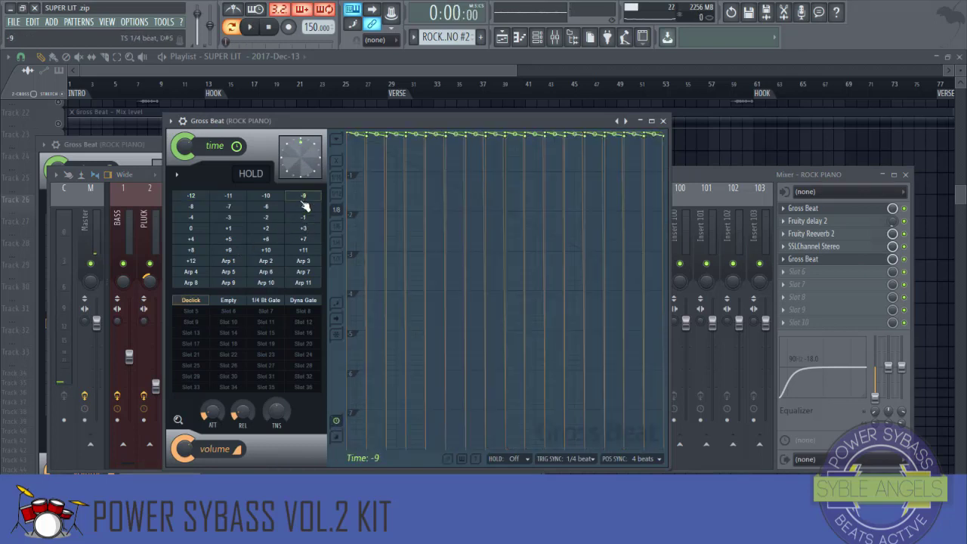
key(space)
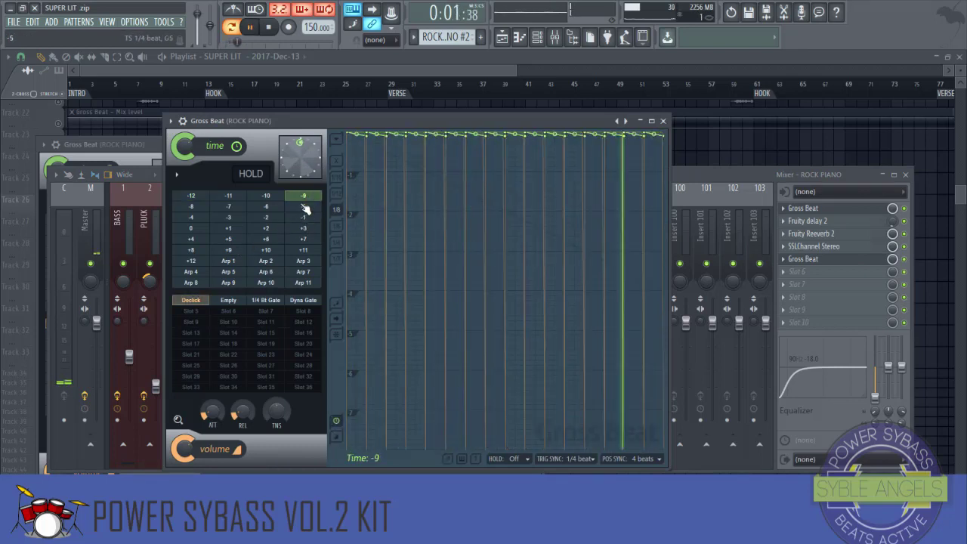
key(space)
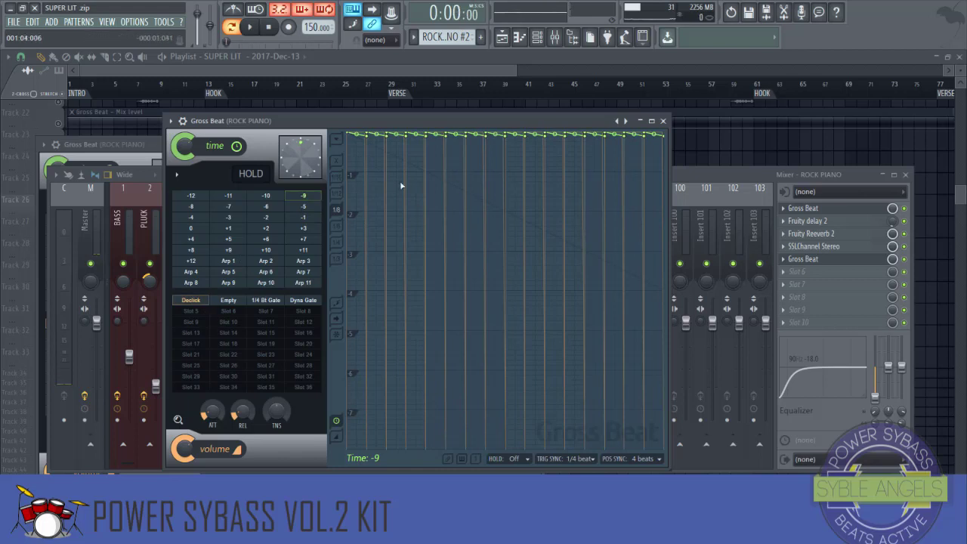
- Select the Empty volume preset, set Gross Beat's click reduction to High (melodic), and play the pattern
click(231, 302)
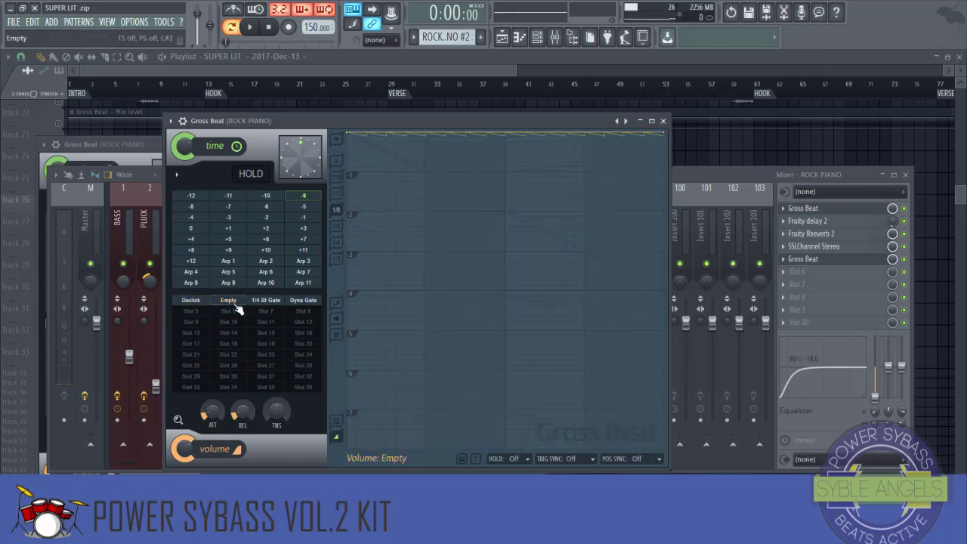
key(space)
click(176, 176)
mouse_move(257, 187)
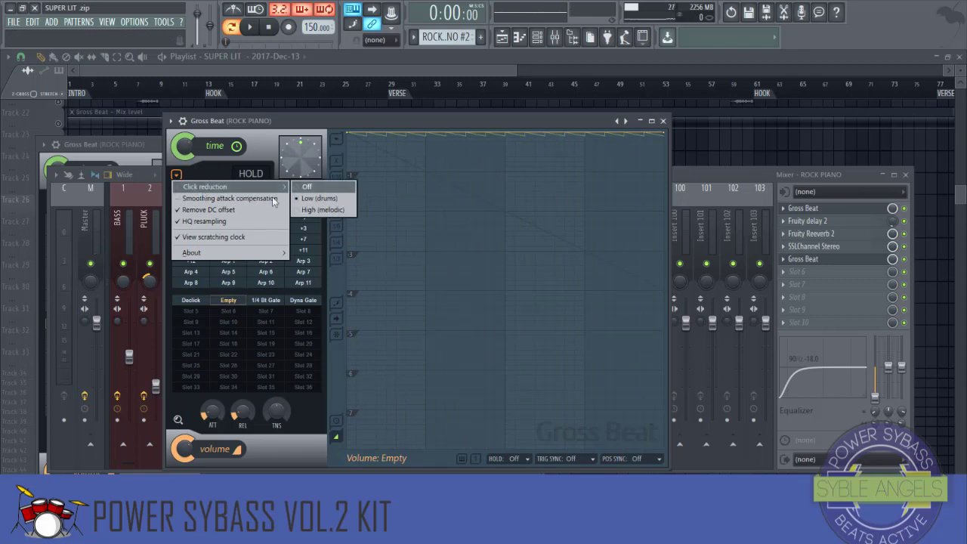
click(314, 208)
key(space)
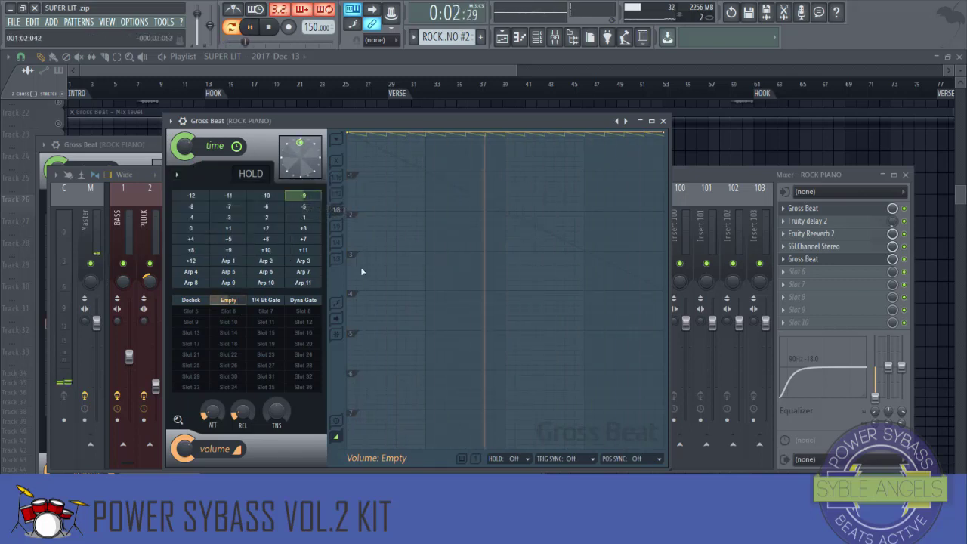
key(space)
- Audition the +10, +4 and +1 pitch presets in the slot 5 Gross Beat, playing the pattern with each
click(277, 254)
key(space)
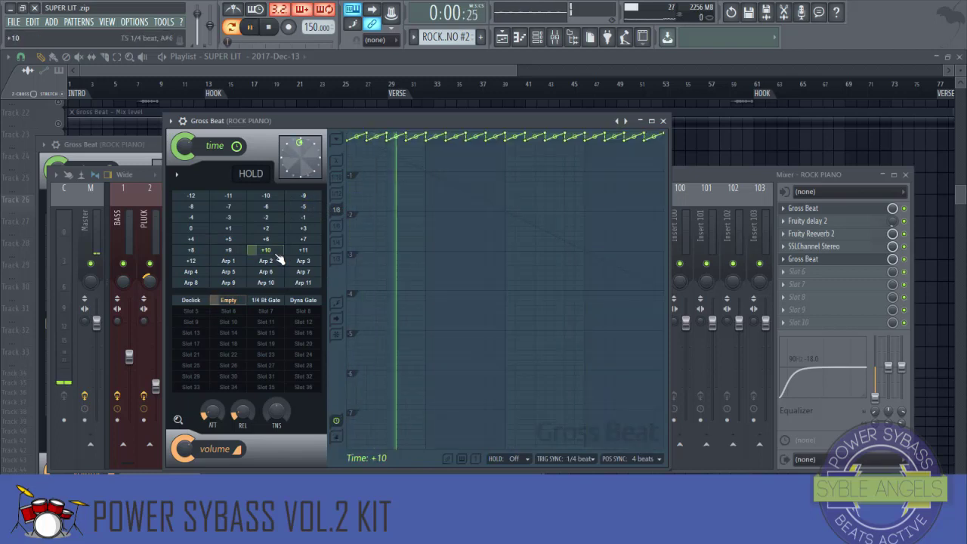
click(198, 242)
key(space)
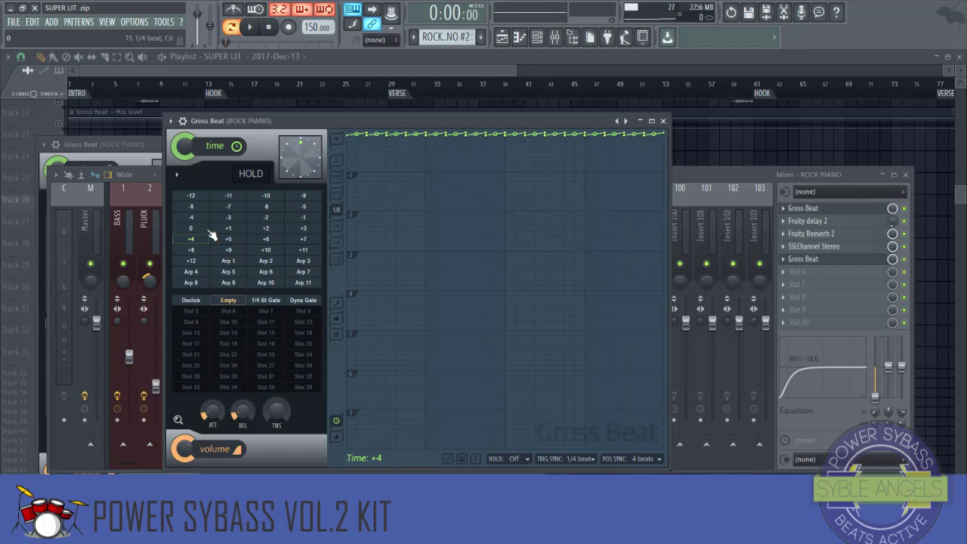
key(space)
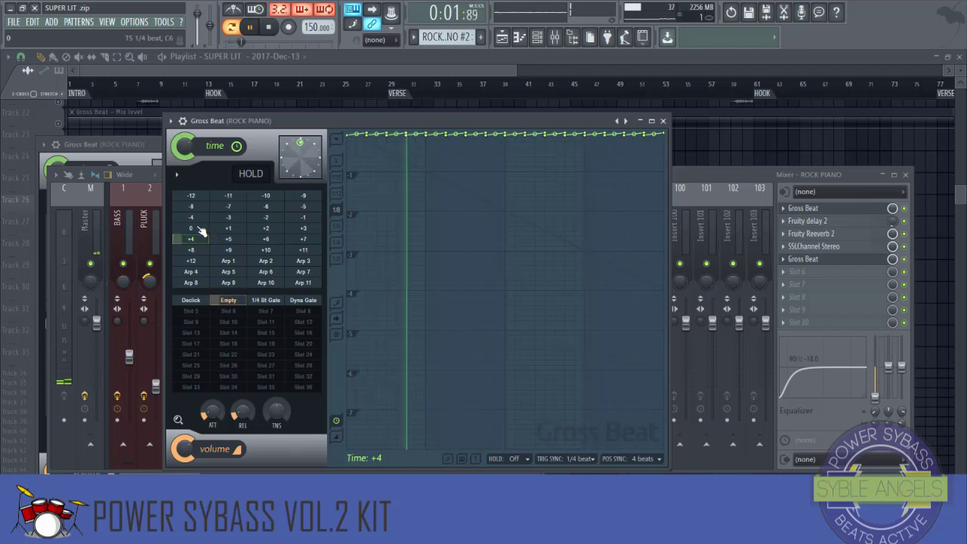
click(229, 228)
key(space)
key(space)
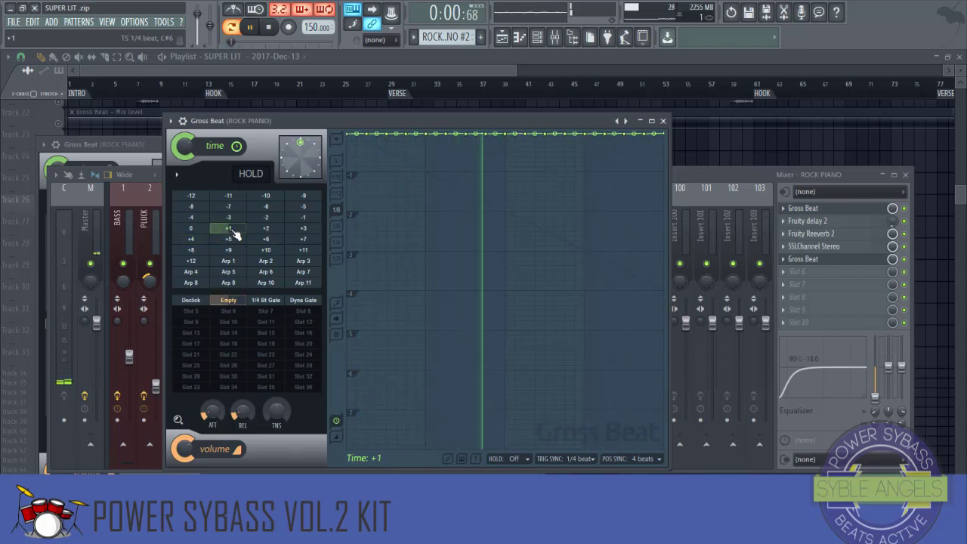
- Audition the -6 and -12 pitch presets in the slot 5 Gross Beat, playing the pattern with each
key(space)
click(269, 207)
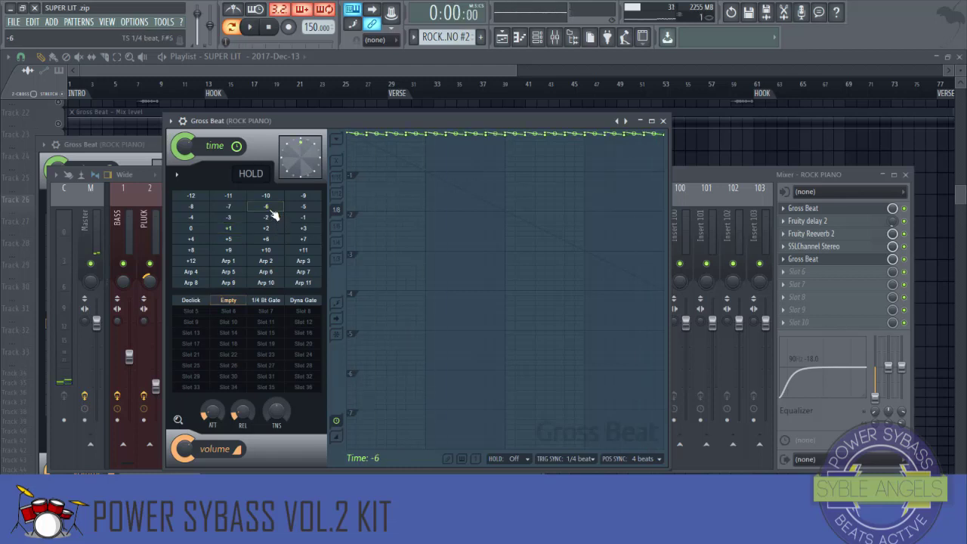
key(space)
key(space)
click(195, 196)
key(space)
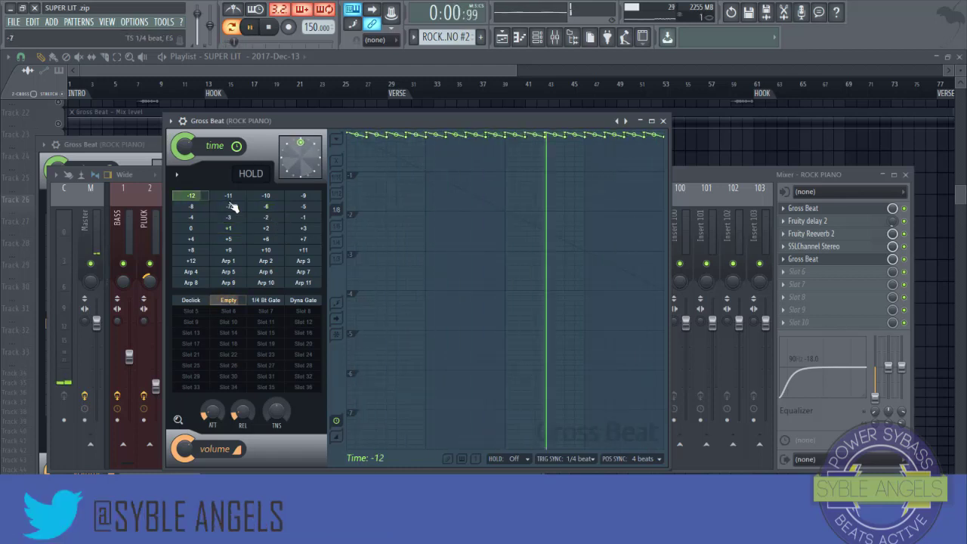
key(space)
- Try the Arp 11, Arp 10 and Arp 9 time presets against the pattern, and close the Gross Beat windows
click(304, 285)
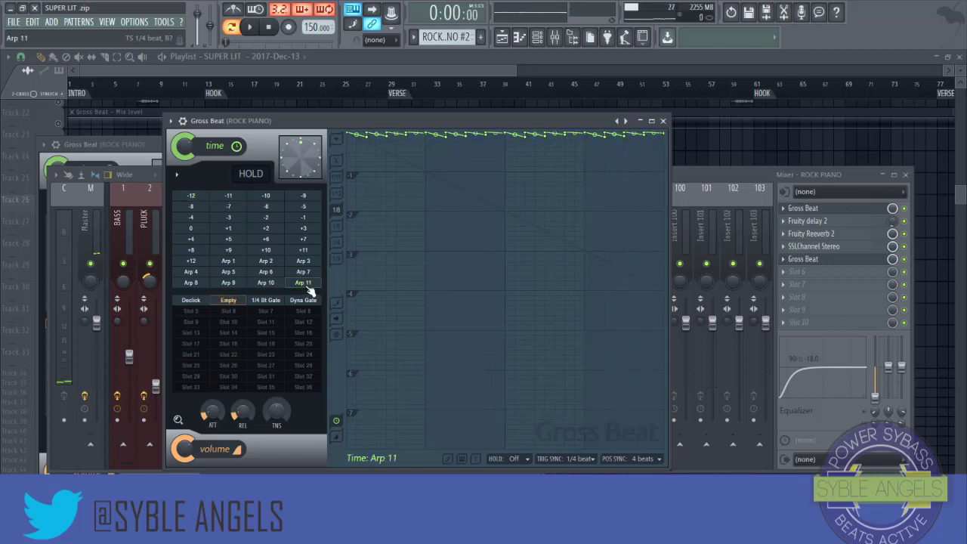
key(space)
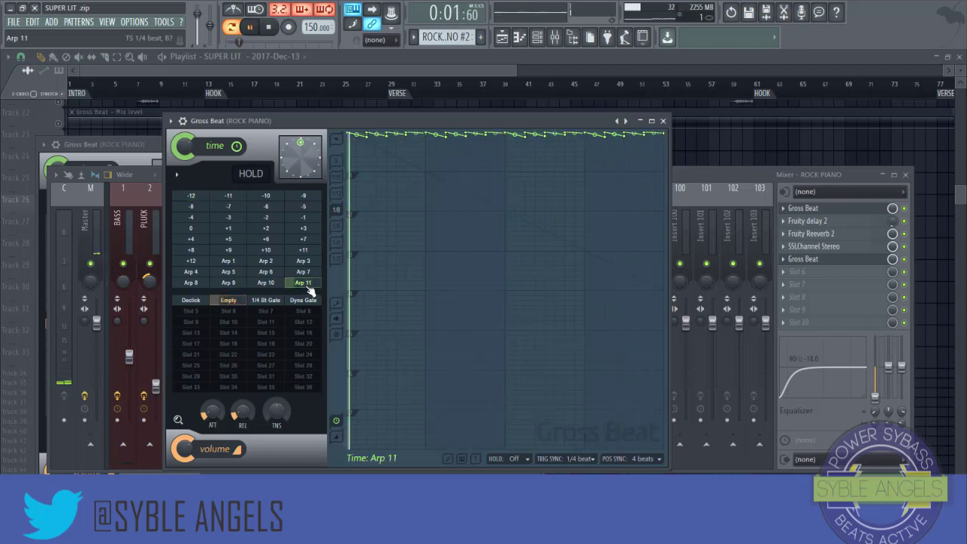
click(278, 286)
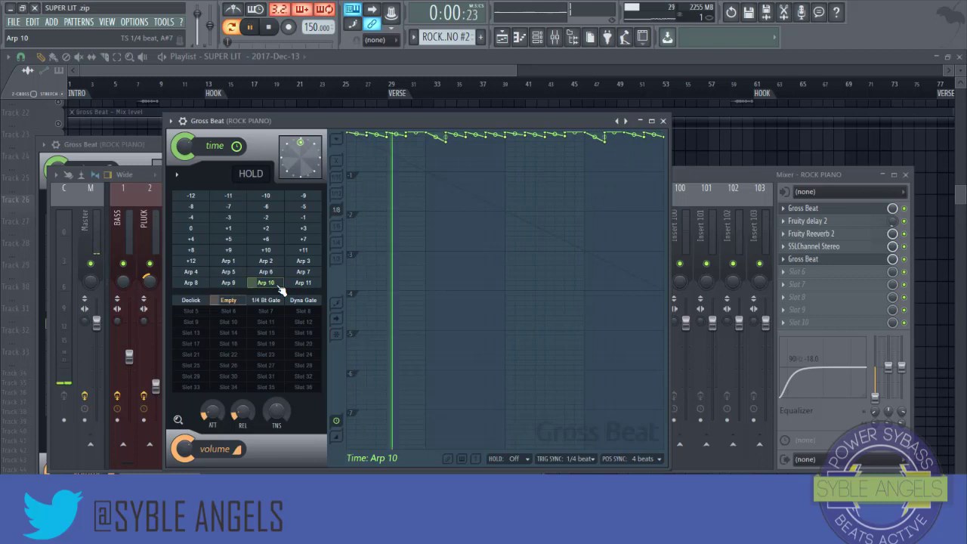
key(space)
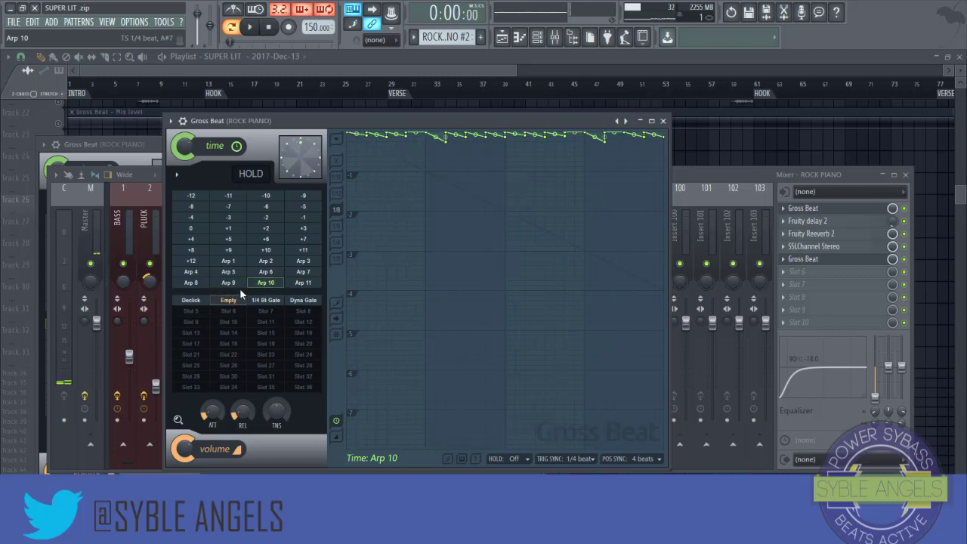
key(space)
click(236, 286)
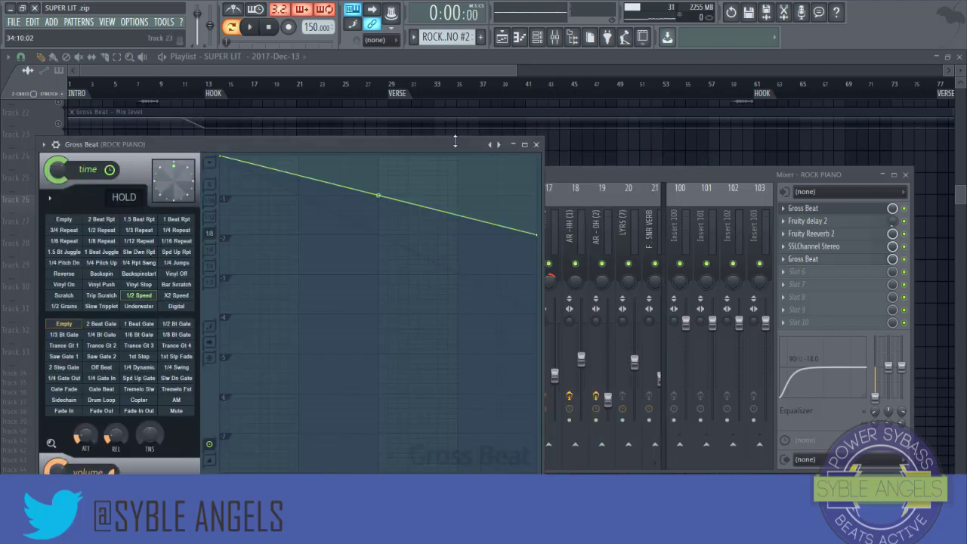
click(536, 144)
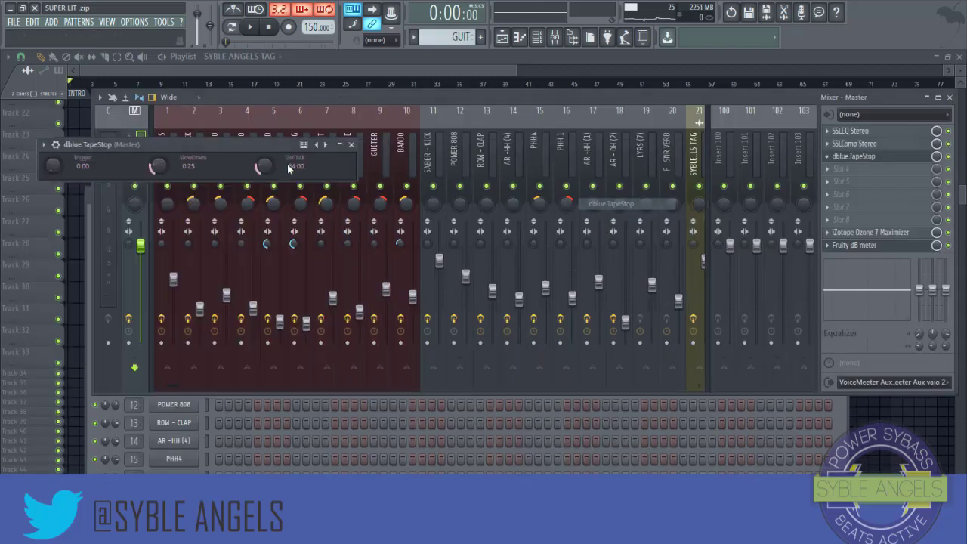
- Hide the mixer and set the SlowDown of the Master's dblue.TapeStop to 0.20
drag(310, 139, 488, 118)
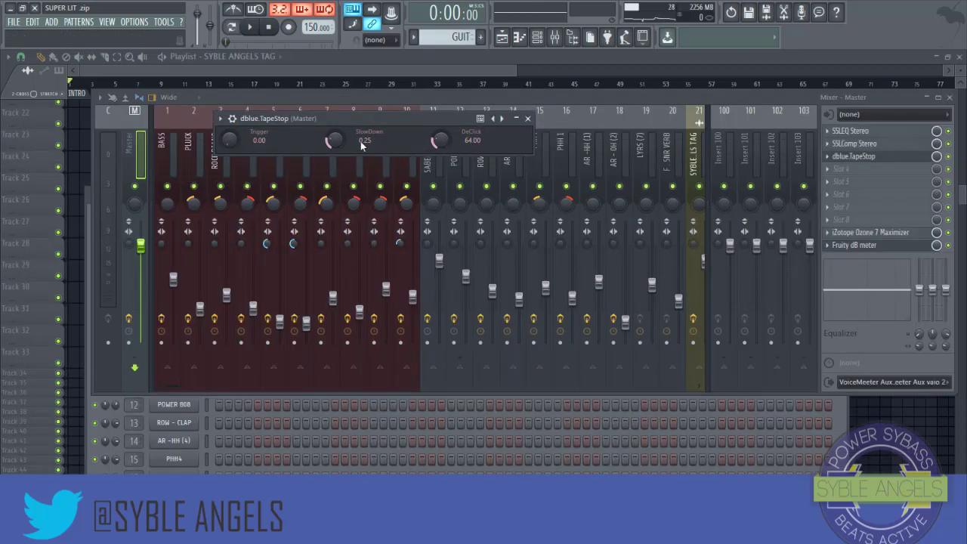
click(949, 99)
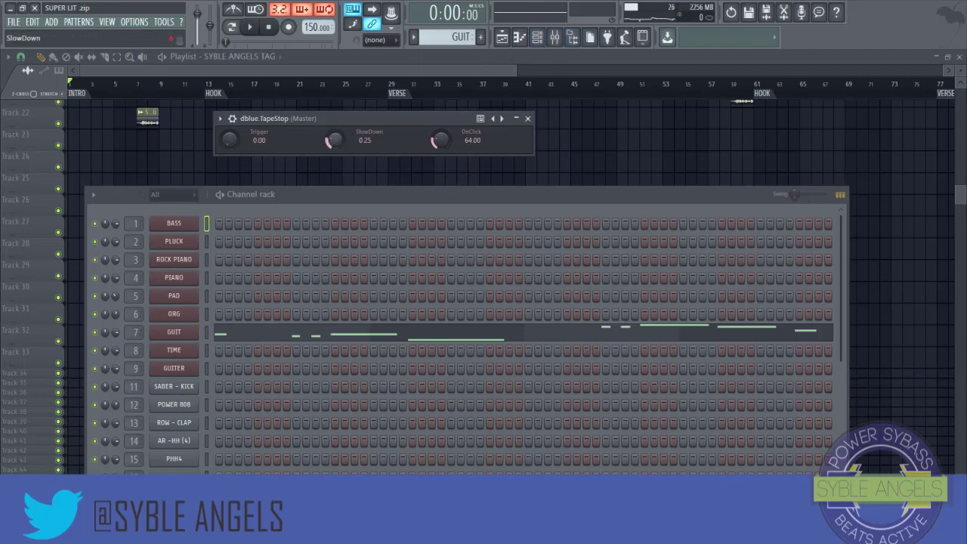
drag(333, 141, 285, 150)
drag(333, 141, 251, 147)
- Create an automation clip for the dblue.TapeStop Trigger parameter and close the plugin
right_click(229, 144)
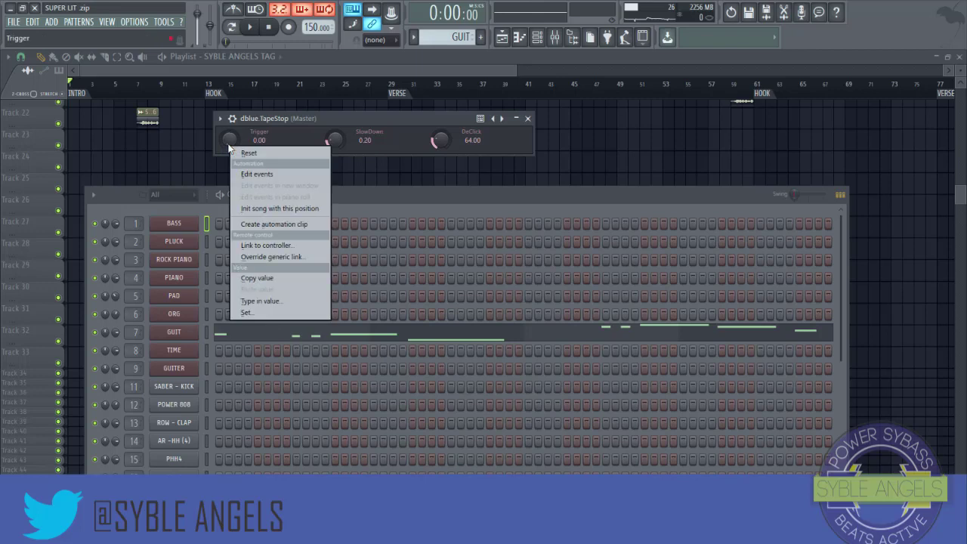
click(228, 142)
right_click(228, 142)
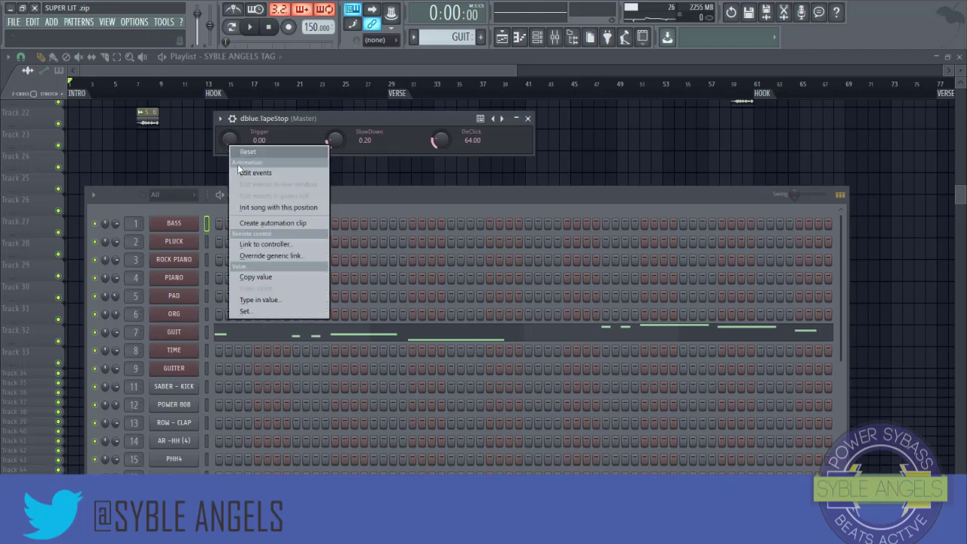
click(266, 223)
click(528, 118)
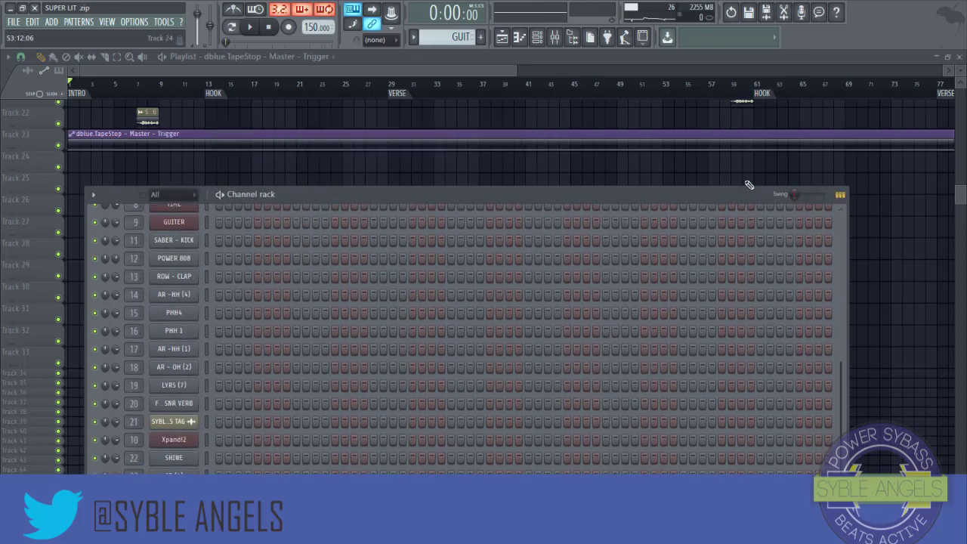
- Hide the channel rack and shape the Trigger automation to ramp from 0% at bar 12 to maximum at bar 13, dropping straight back to 0%
click(537, 37)
scroll(159, 92, up, 5)
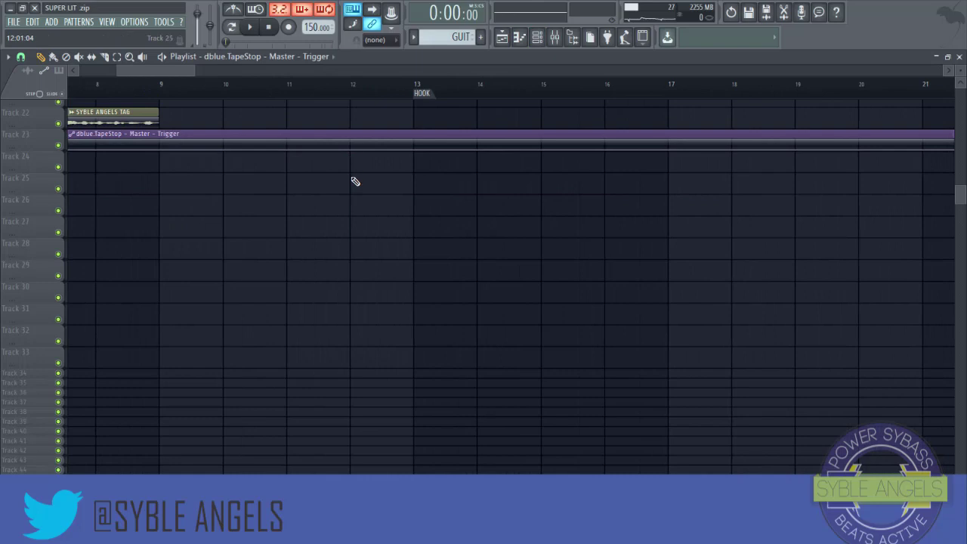
scroll(355, 182, up, 4)
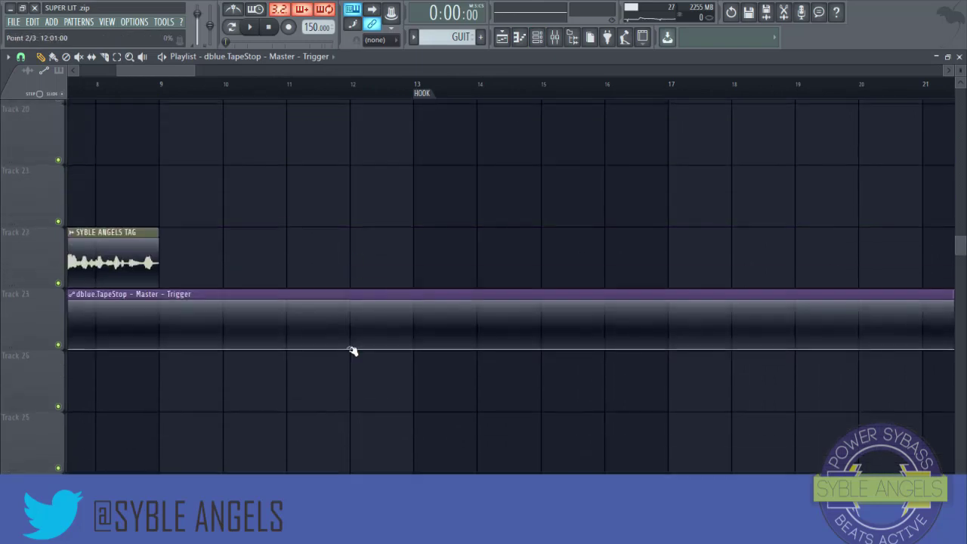
drag(413, 348, 412, 281)
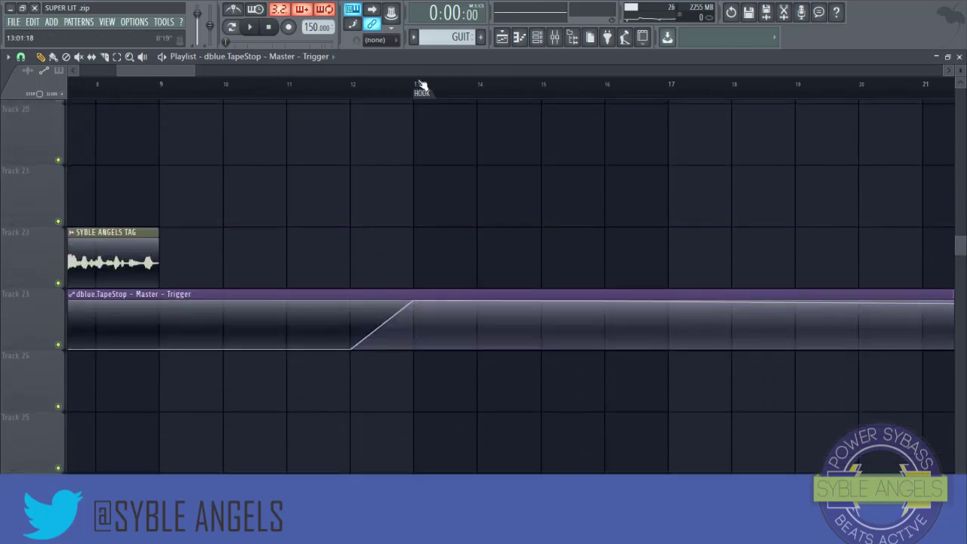
drag(479, 302, 399, 415)
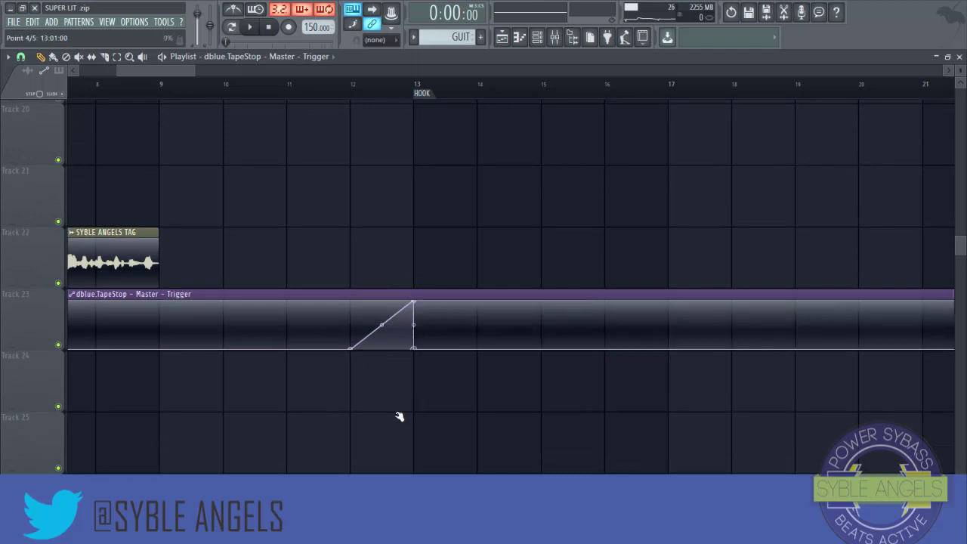
- Play the song from bar 9 through the start of the HOOK to hear the tape stop
click(348, 86)
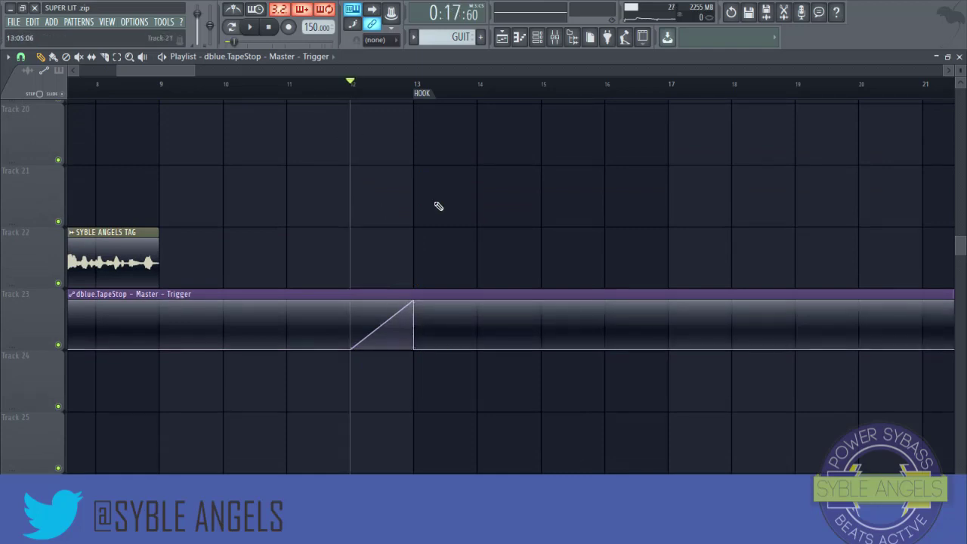
scroll(414, 93, down, 3)
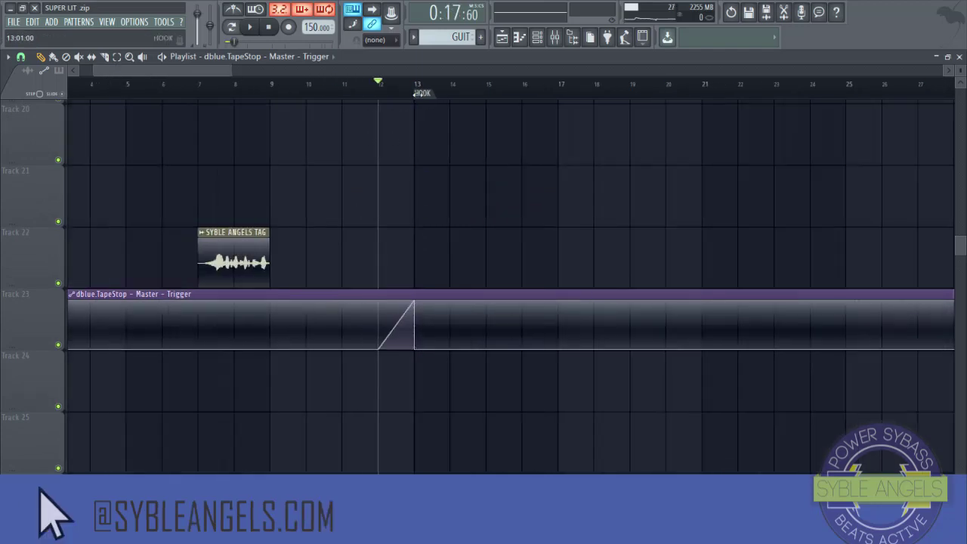
click(272, 91)
key(space)
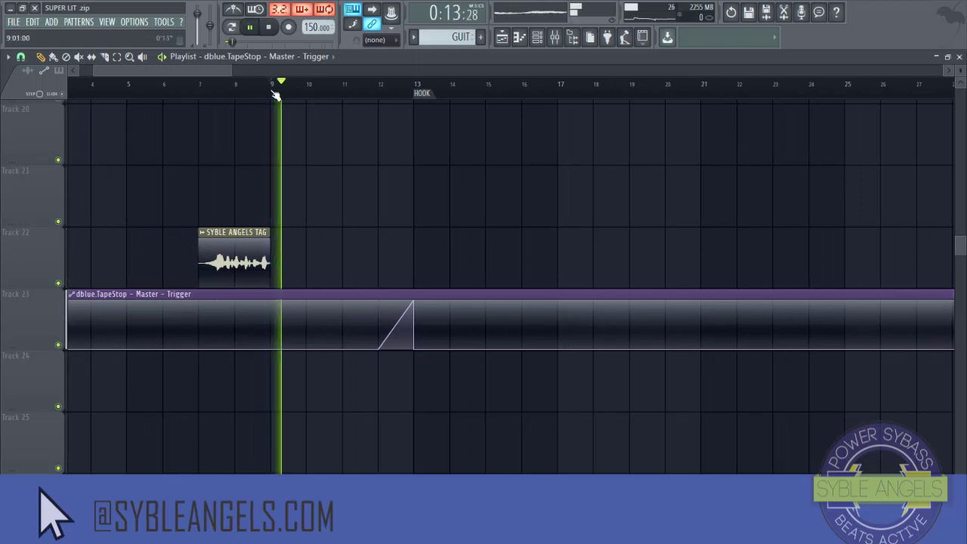
scroll(304, 88, up, 3)
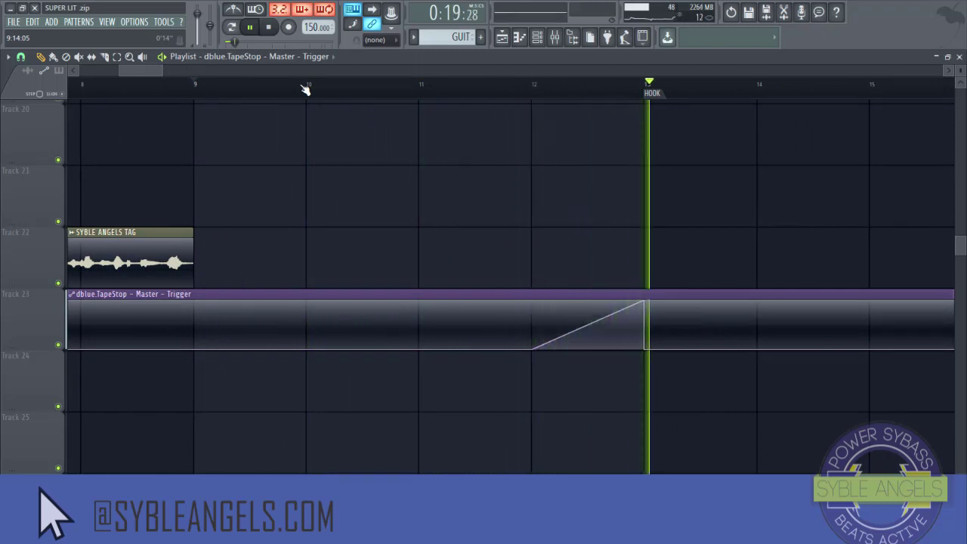
key(space)
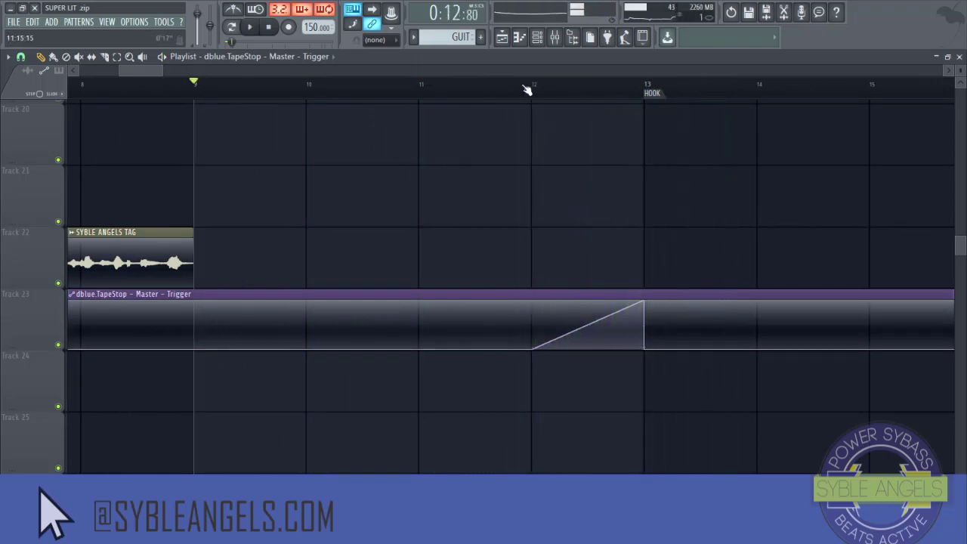
- Reopen dblue.TapeStop on the Master, set SlowDown to 0.25, and play the transition from bar 9
click(554, 37)
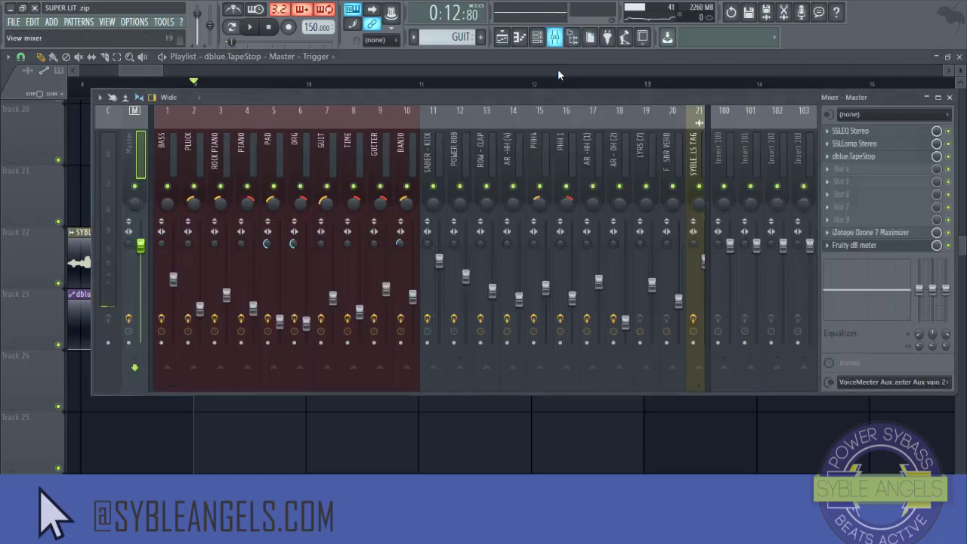
click(862, 157)
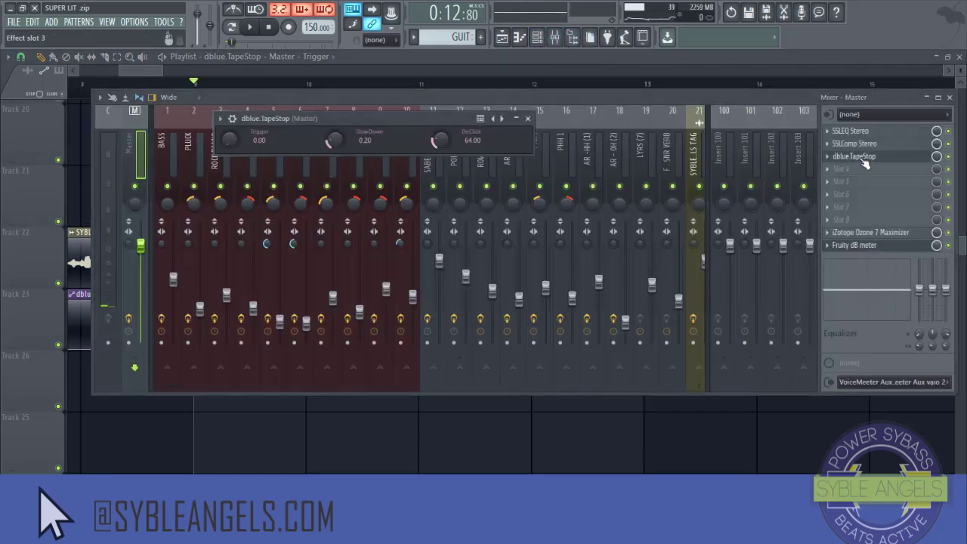
click(950, 96)
drag(394, 127, 458, 144)
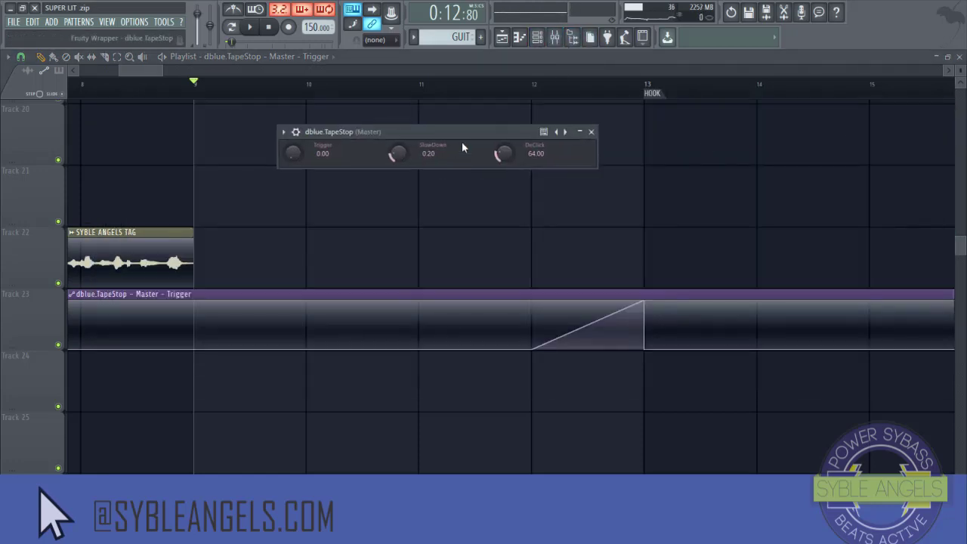
drag(399, 155, 399, 151)
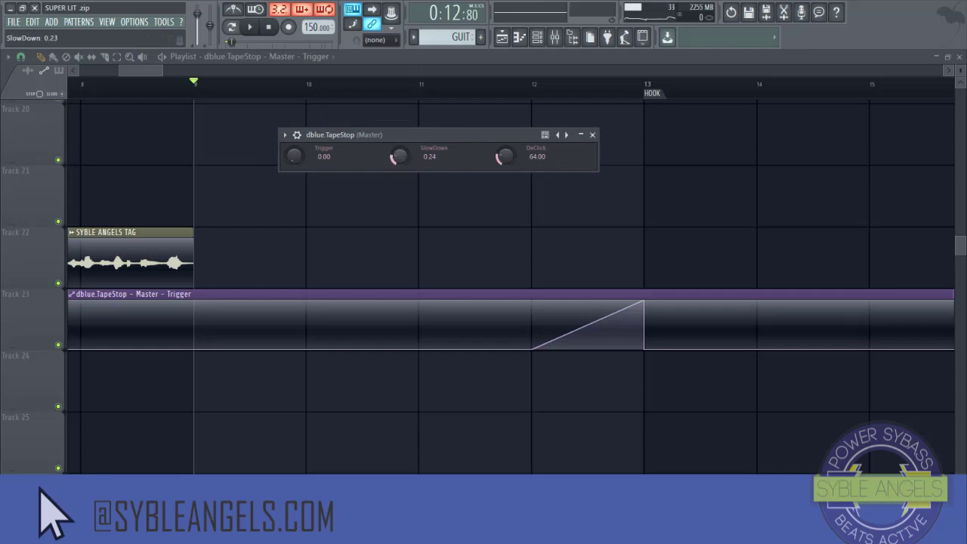
key(space)
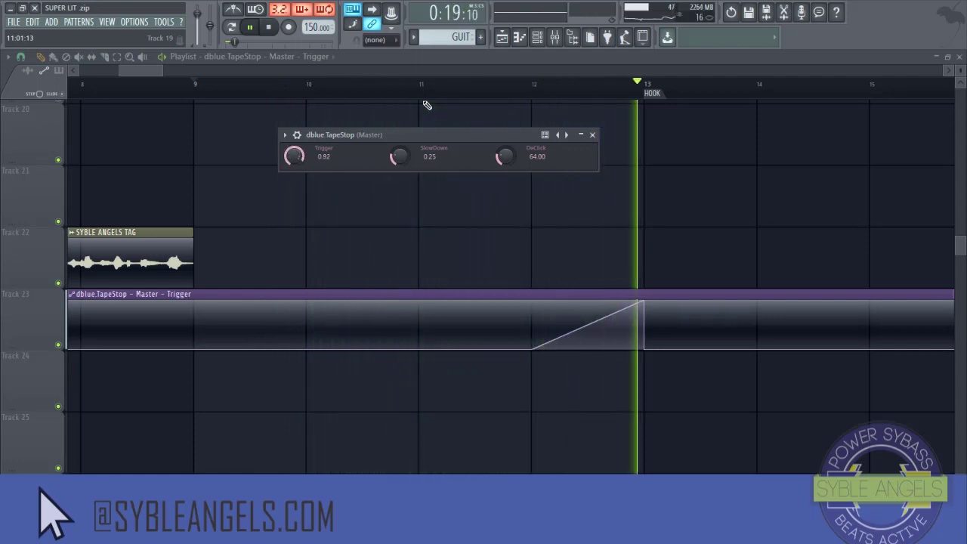
key(space)
- Set the TapeStop SlowDown to 0.23 and play the transition into the HOOK again
drag(399, 156, 399, 161)
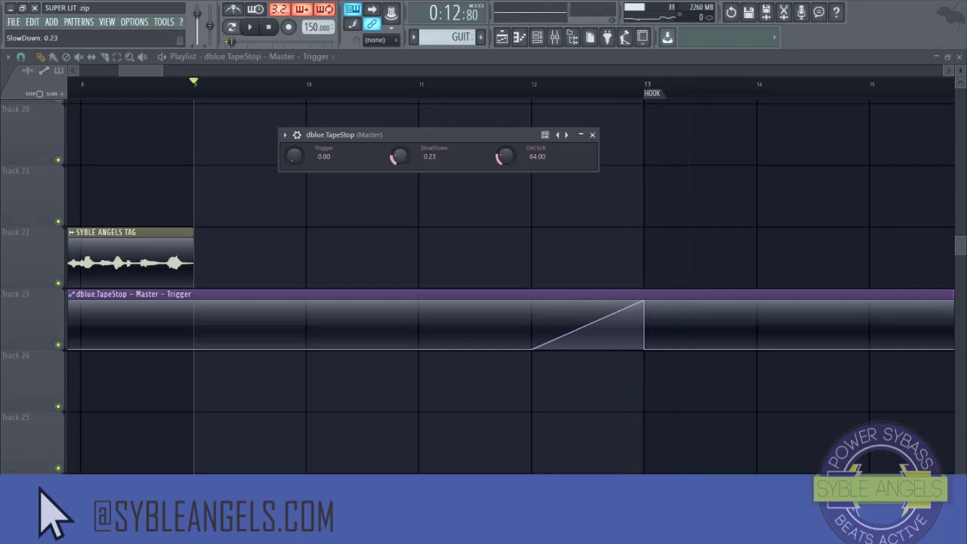
key(space)
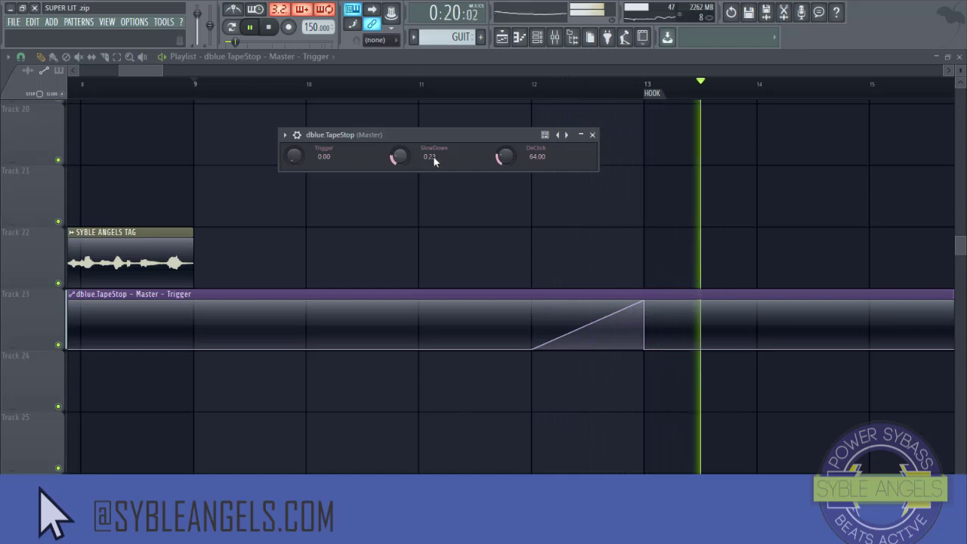
key(space)
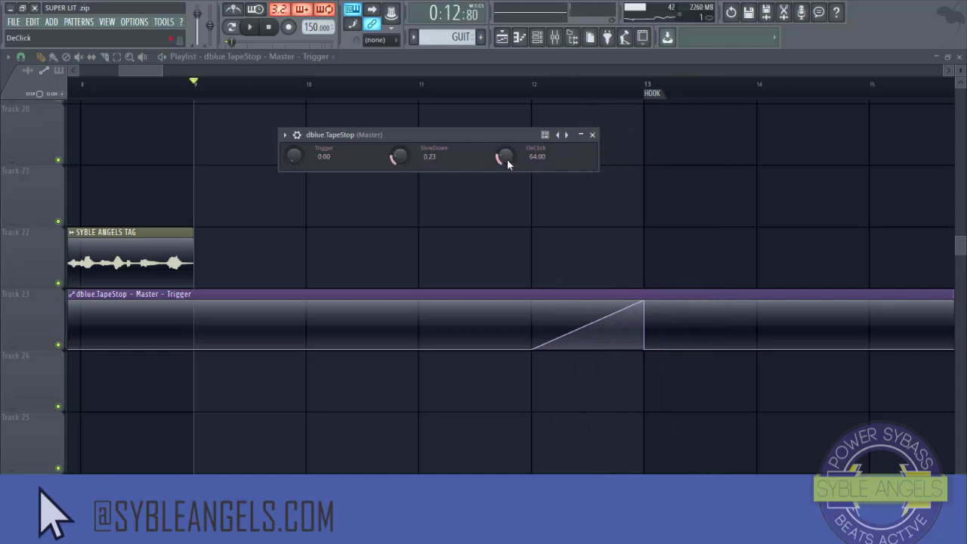
- Set TapeStop's DeClick to 0.00 and SlowDown to 0.22 while checking the transition in playback, and close the plugin
drag(505, 156, 505, 195)
key(space)
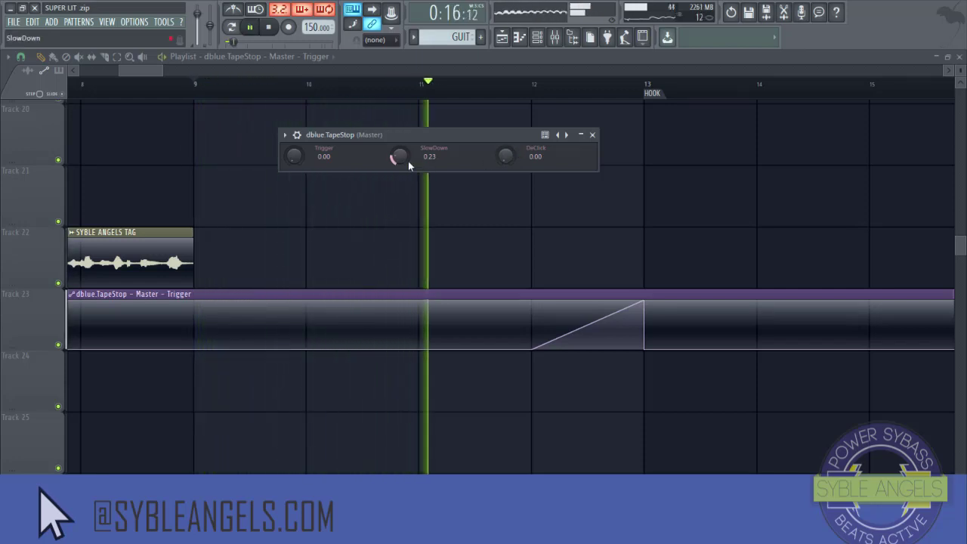
drag(398, 157, 398, 161)
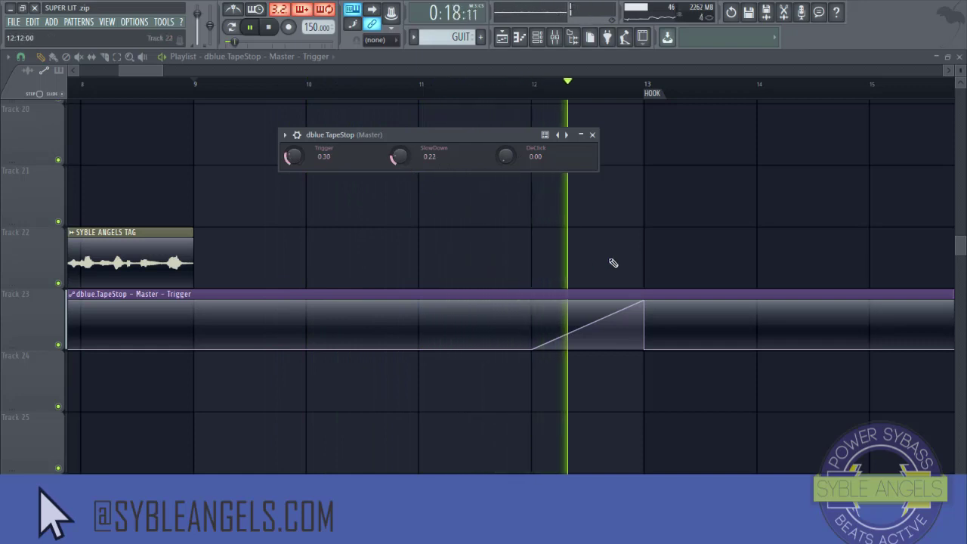
key(space)
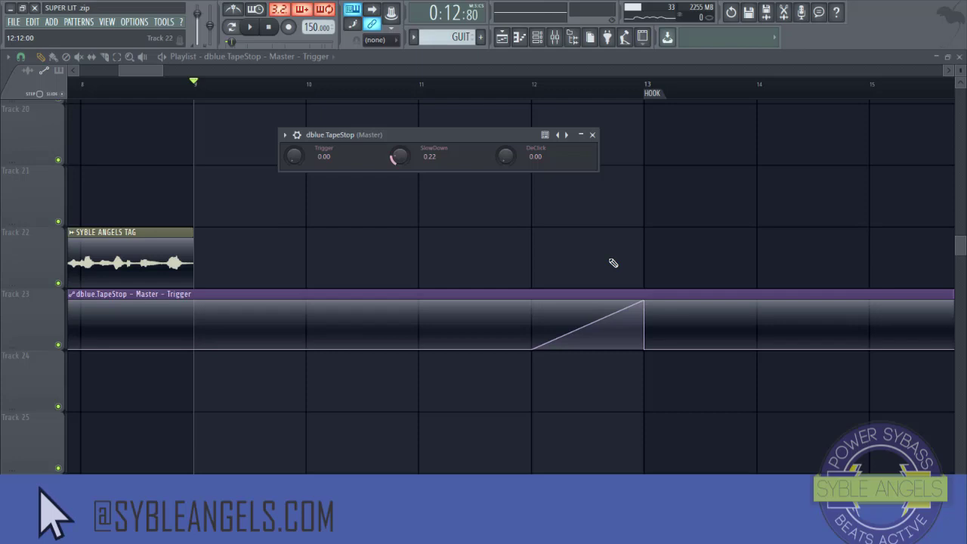
click(593, 136)
scroll(604, 97, down, 5)
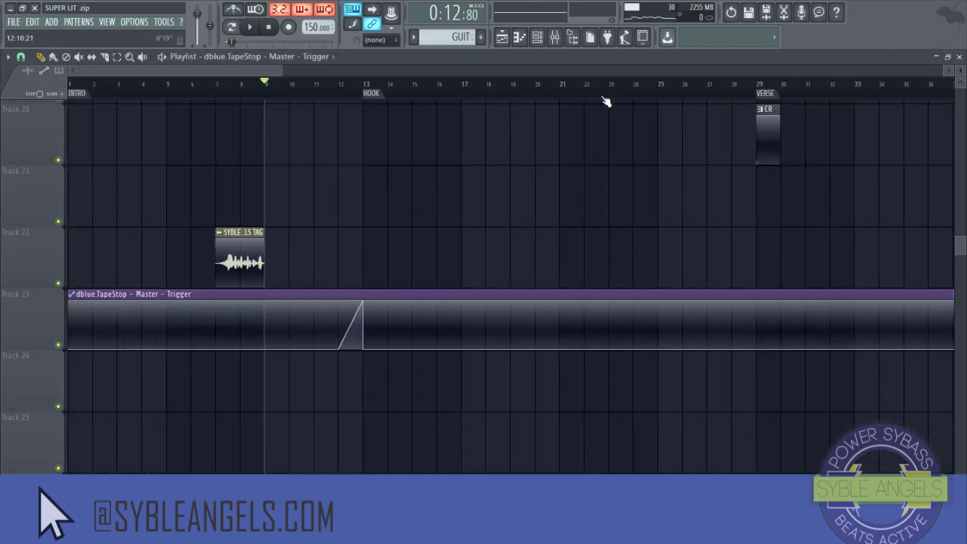